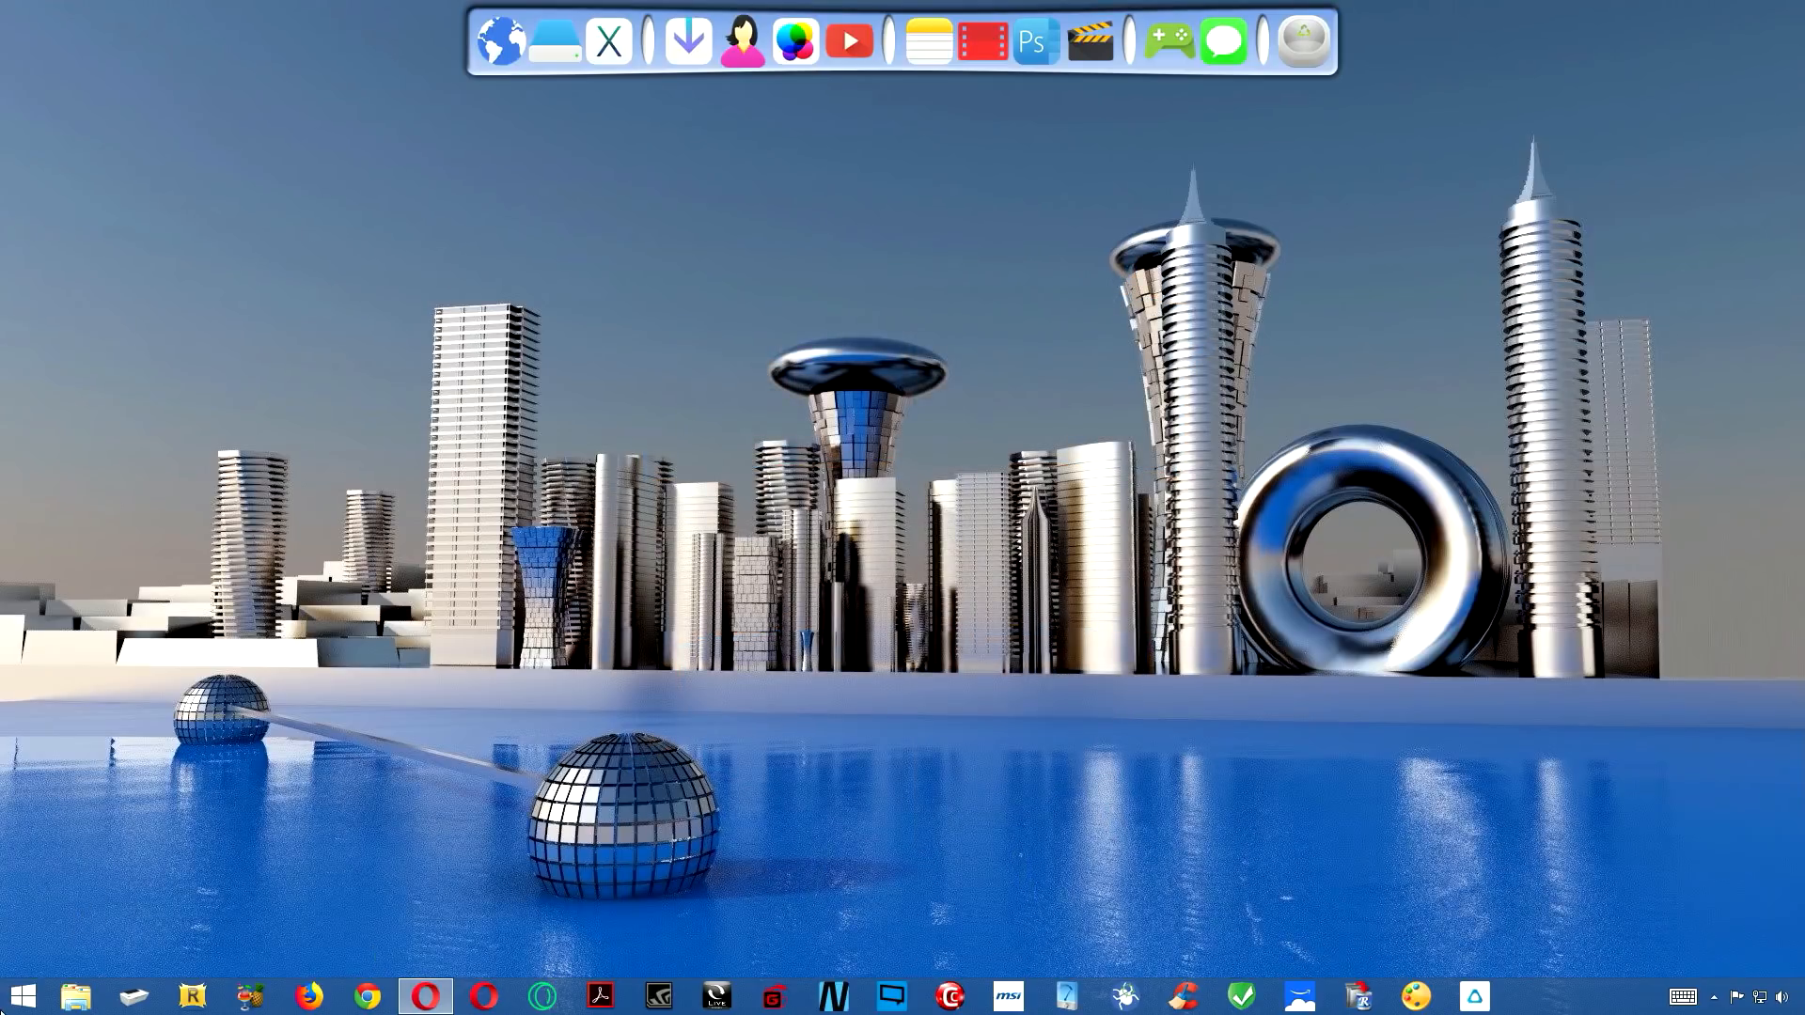
- Open the Control Panel's Centre Réseau et partage and show the network adapter connections
{"action": "right_click", "coordinate": [24, 995]}
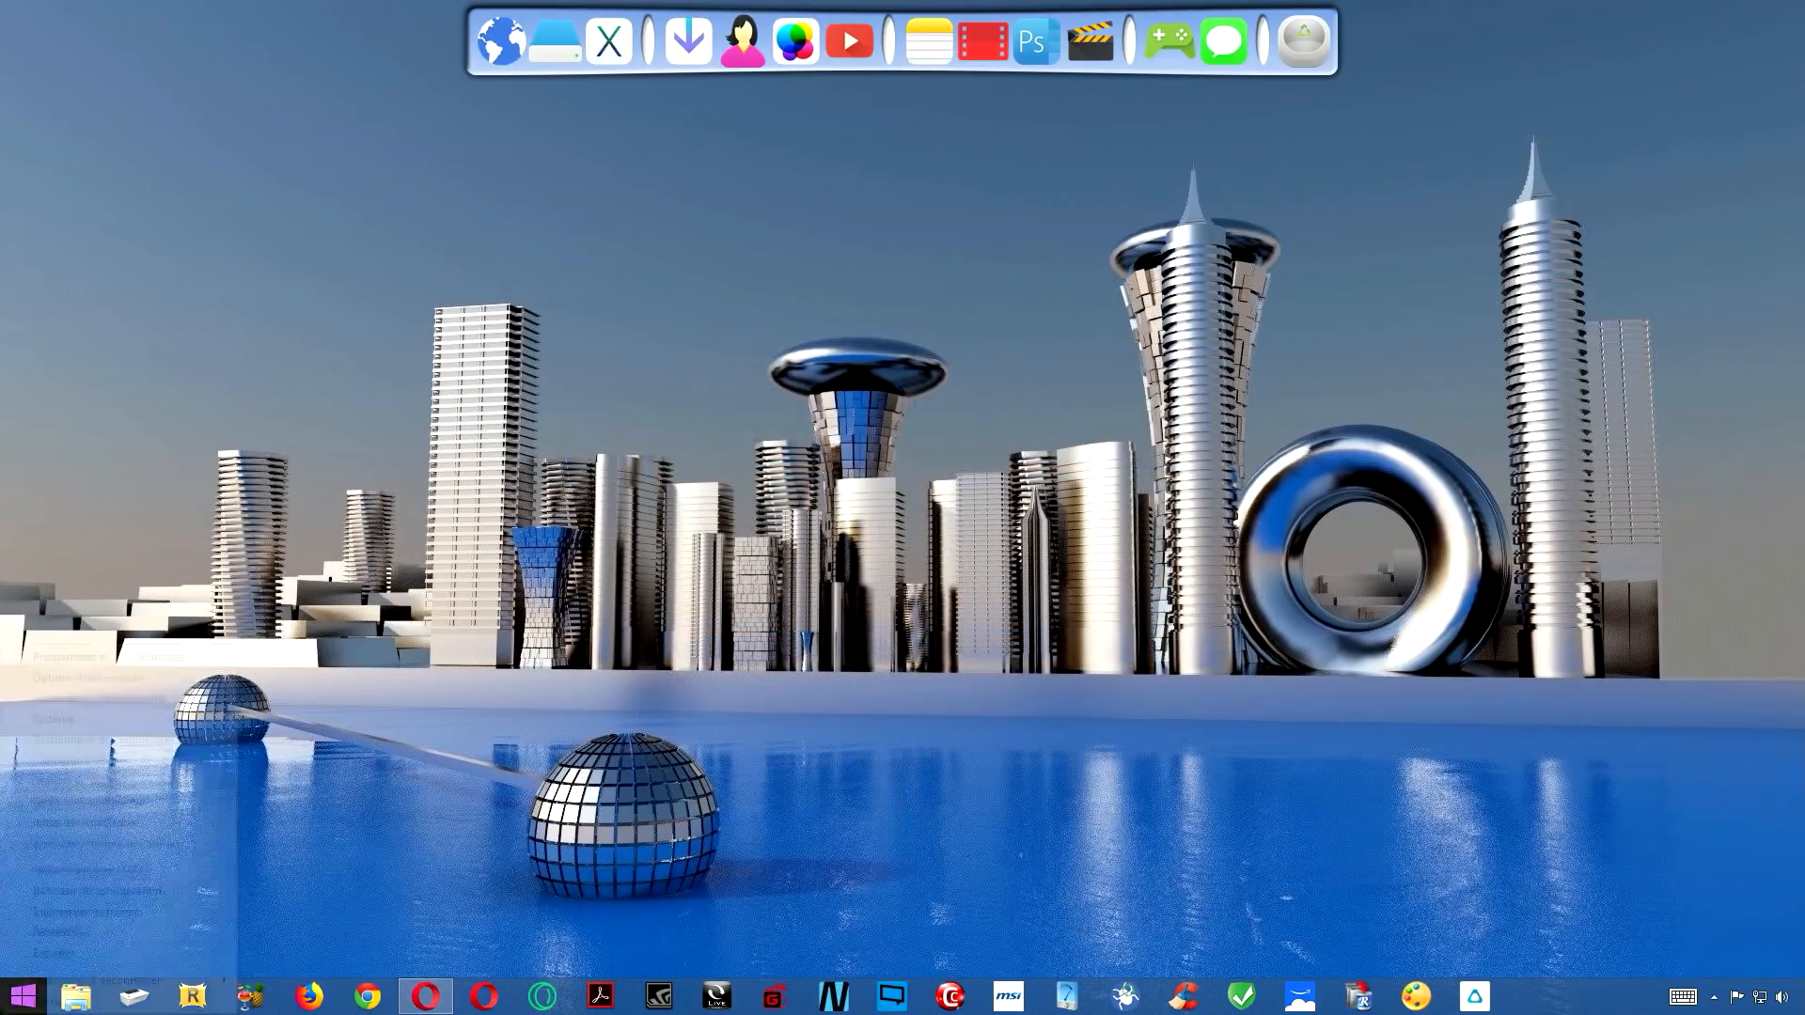
{"action": "left_click", "coordinate": [139, 889]}
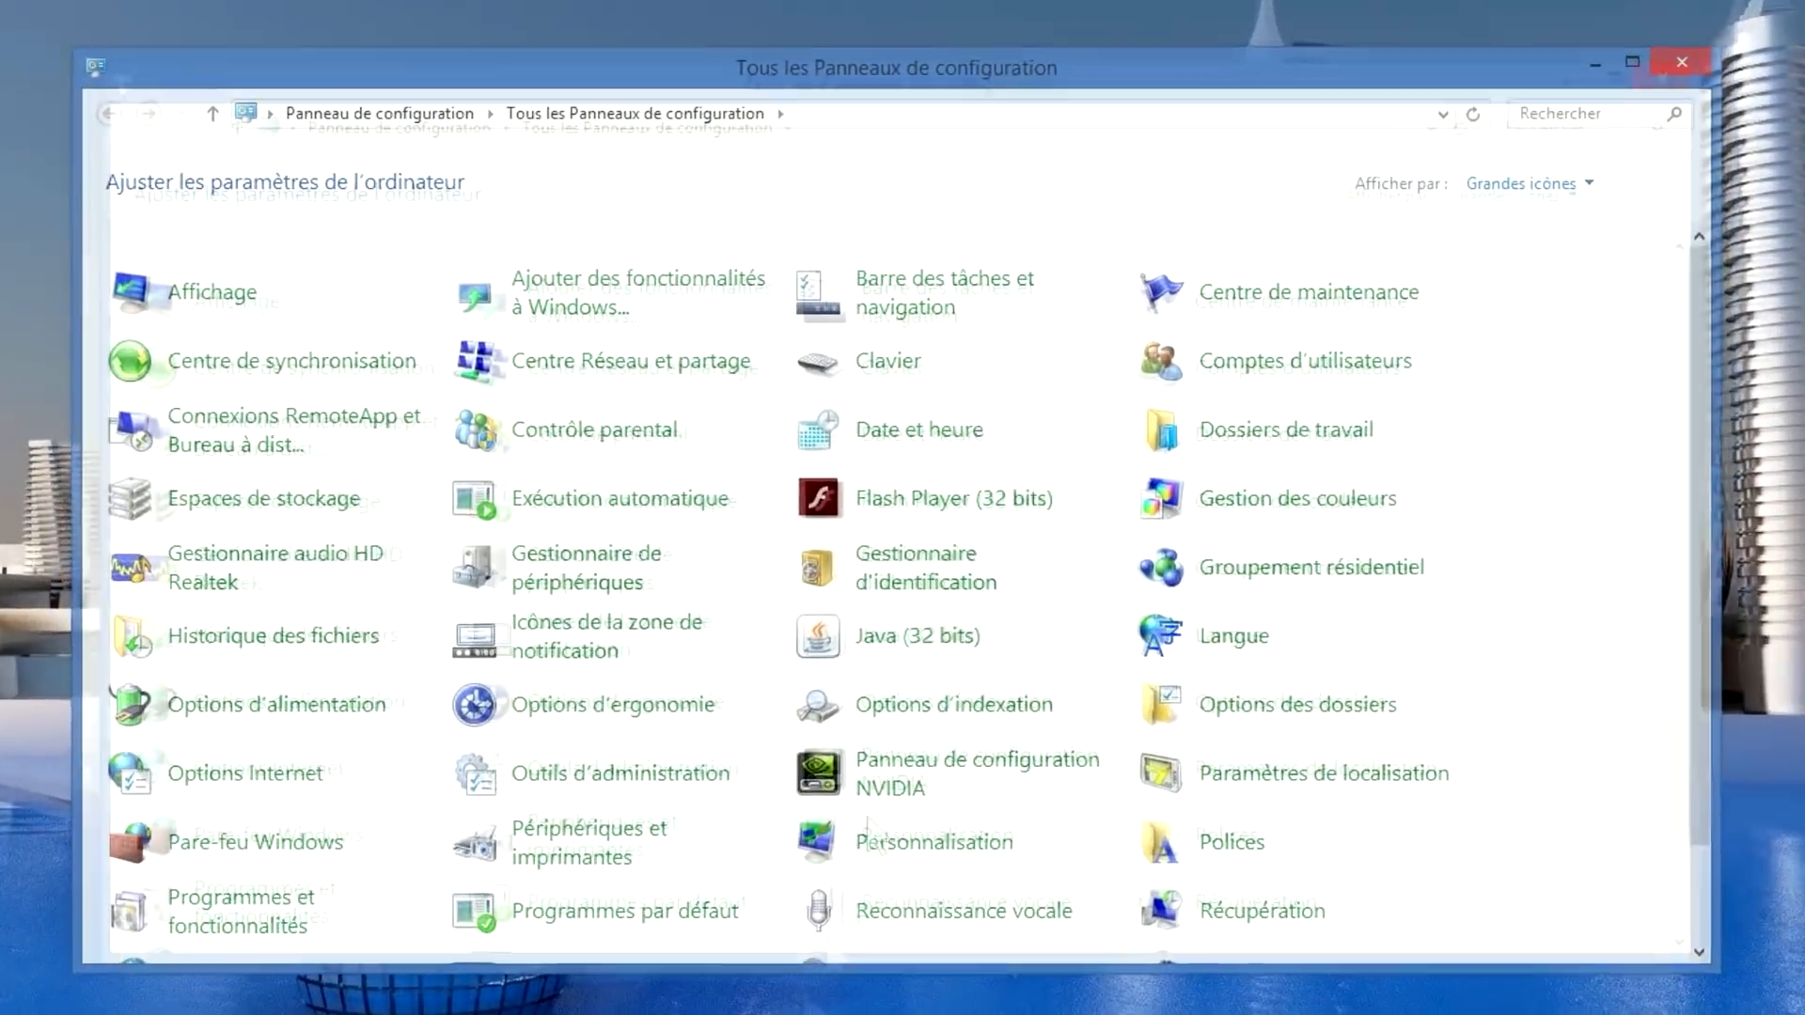
{"action": "left_click", "coordinate": [605, 392]}
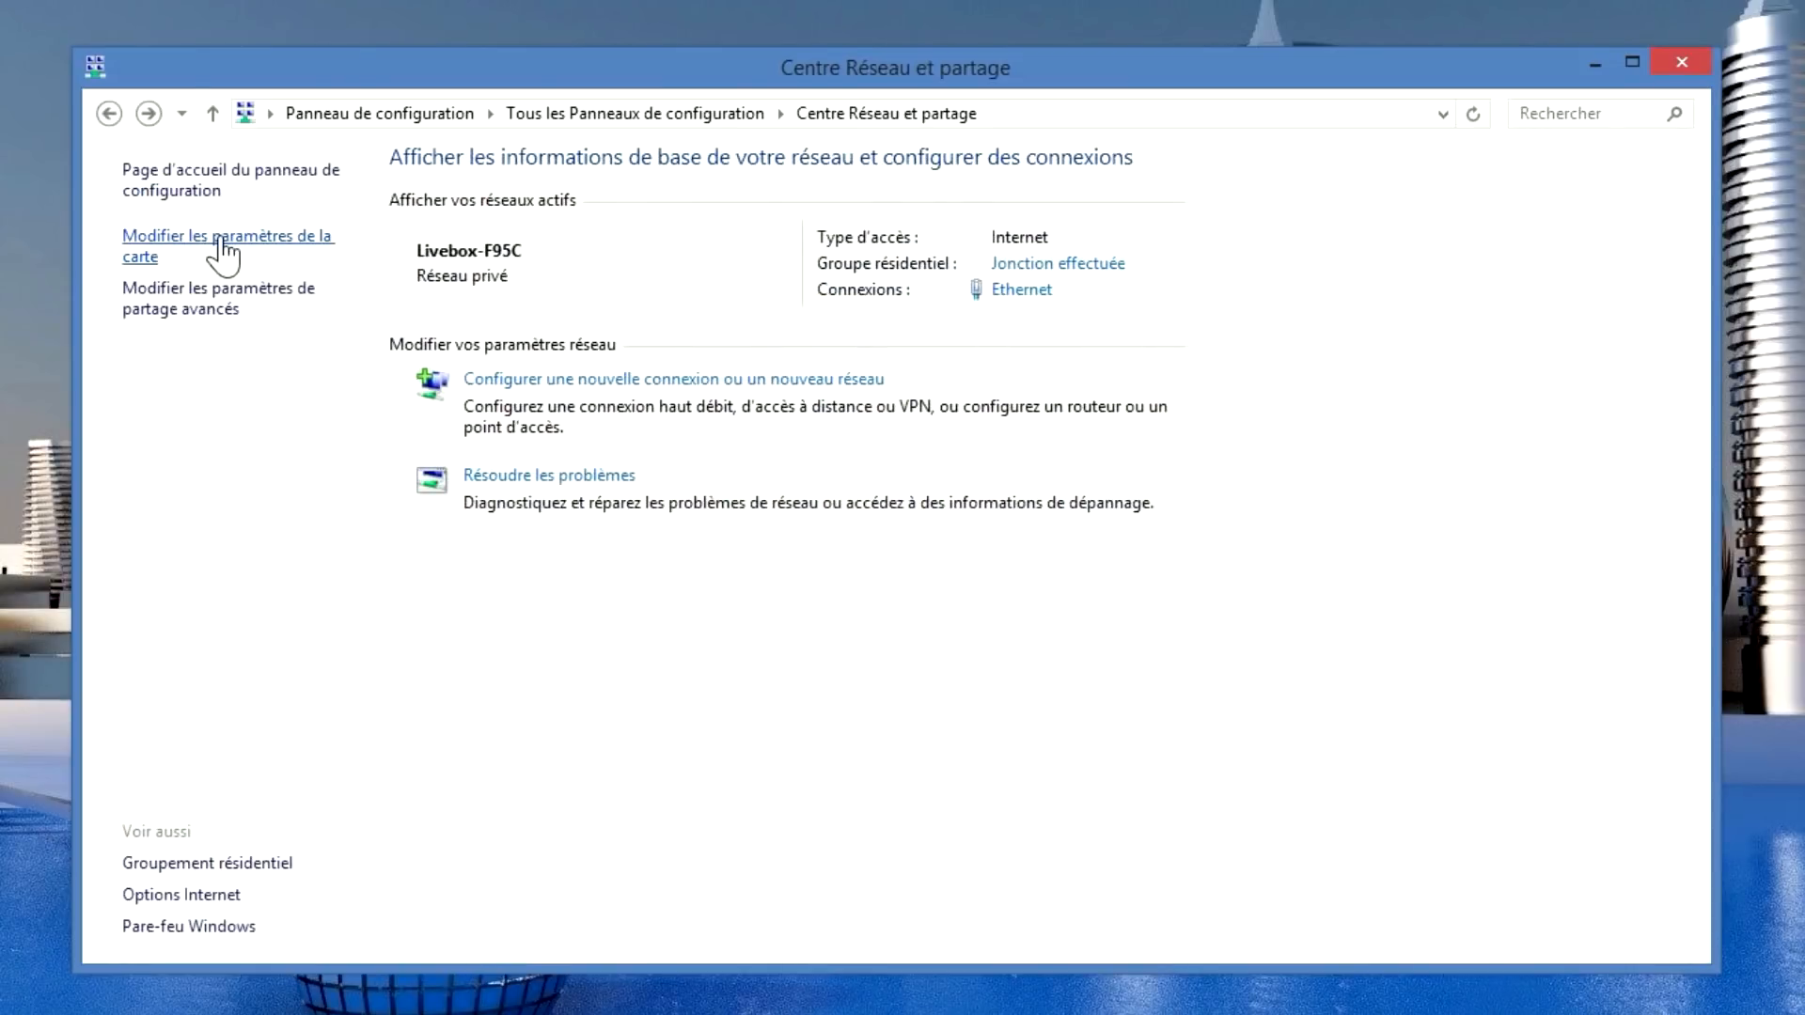
{"action": "left_click", "coordinate": [220, 241]}
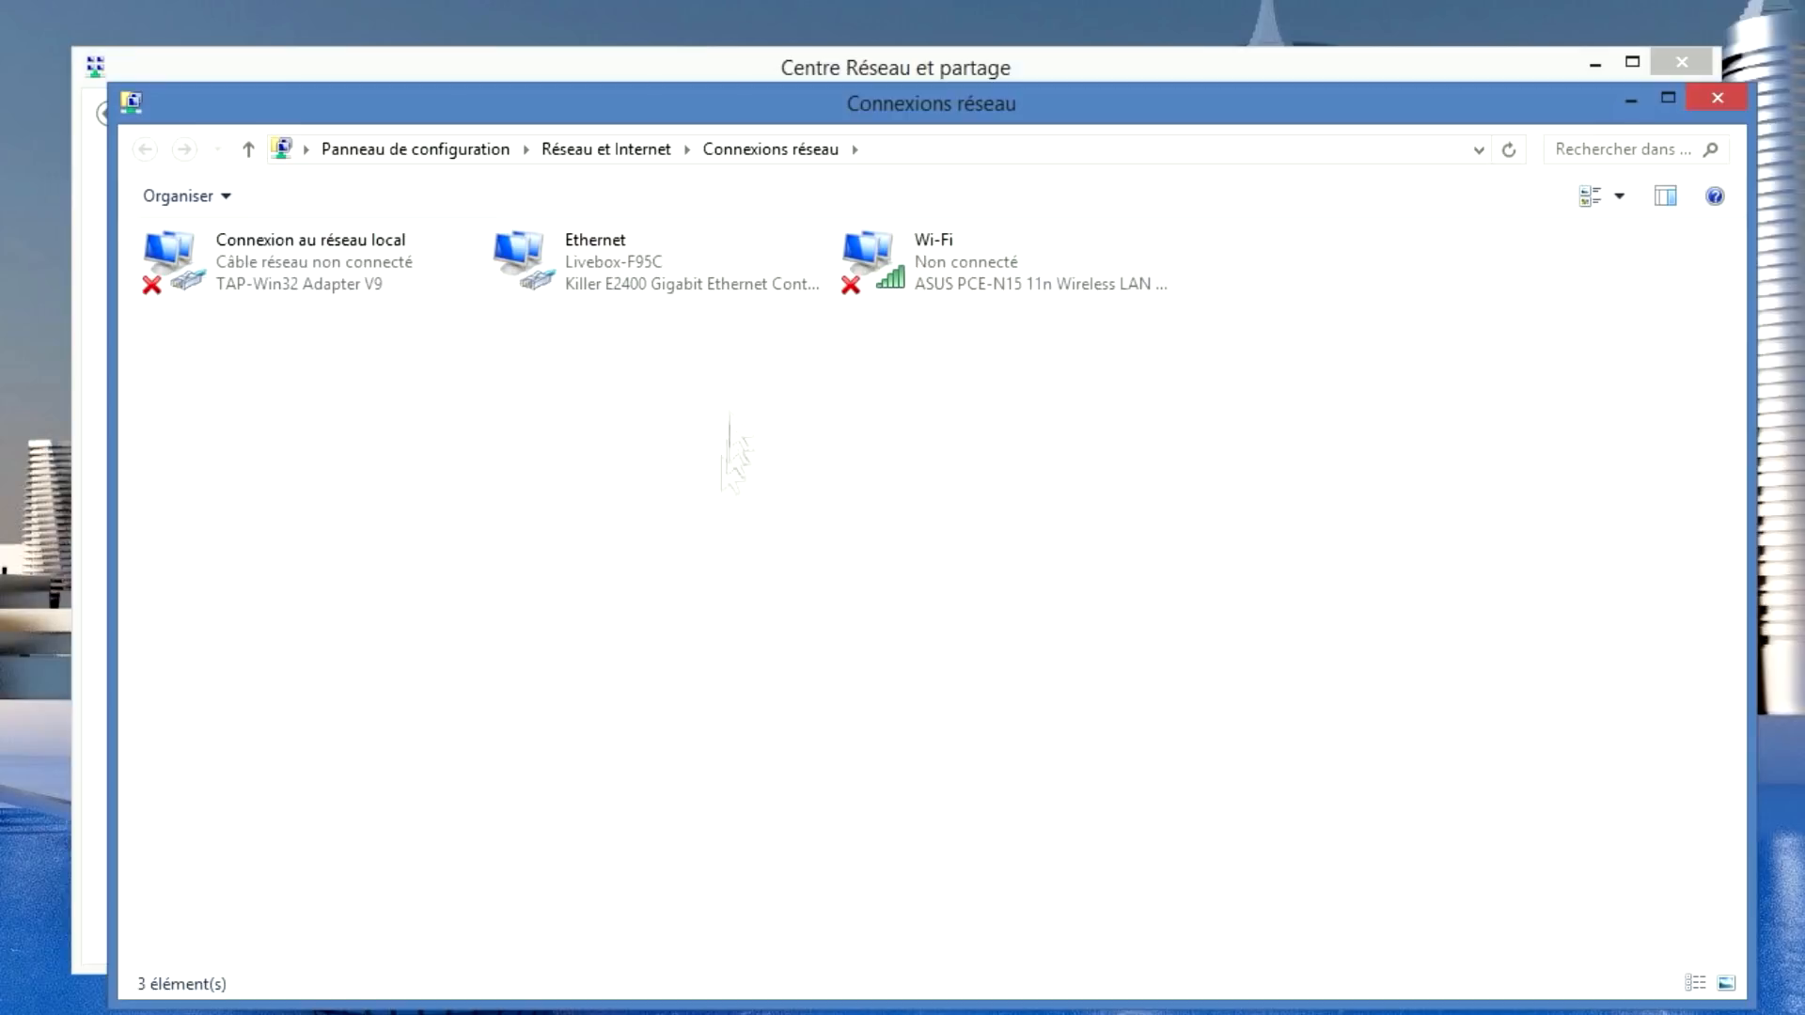
- Open the Ethernet connection's Protocole Internet version 4 (TCP/IPv4) properties and examine its DNS server settings
{"action": "right_click", "coordinate": [592, 265]}
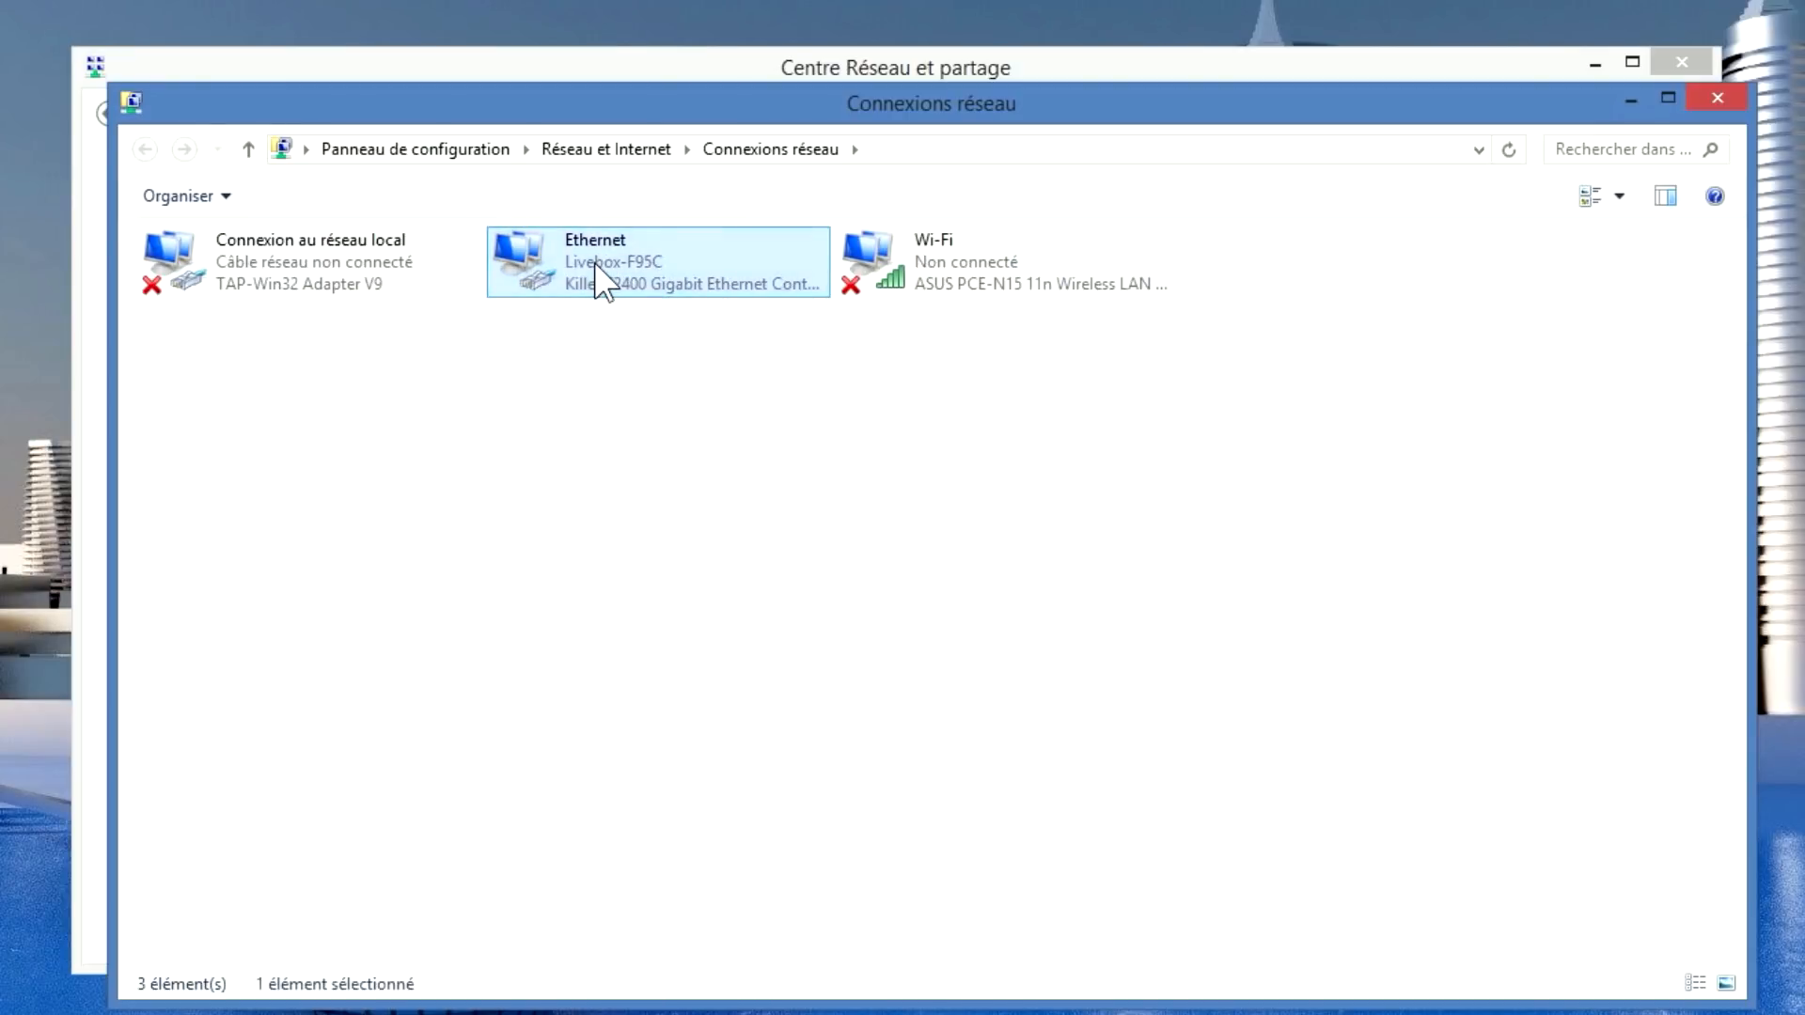
{"action": "left_click", "coordinate": [693, 535]}
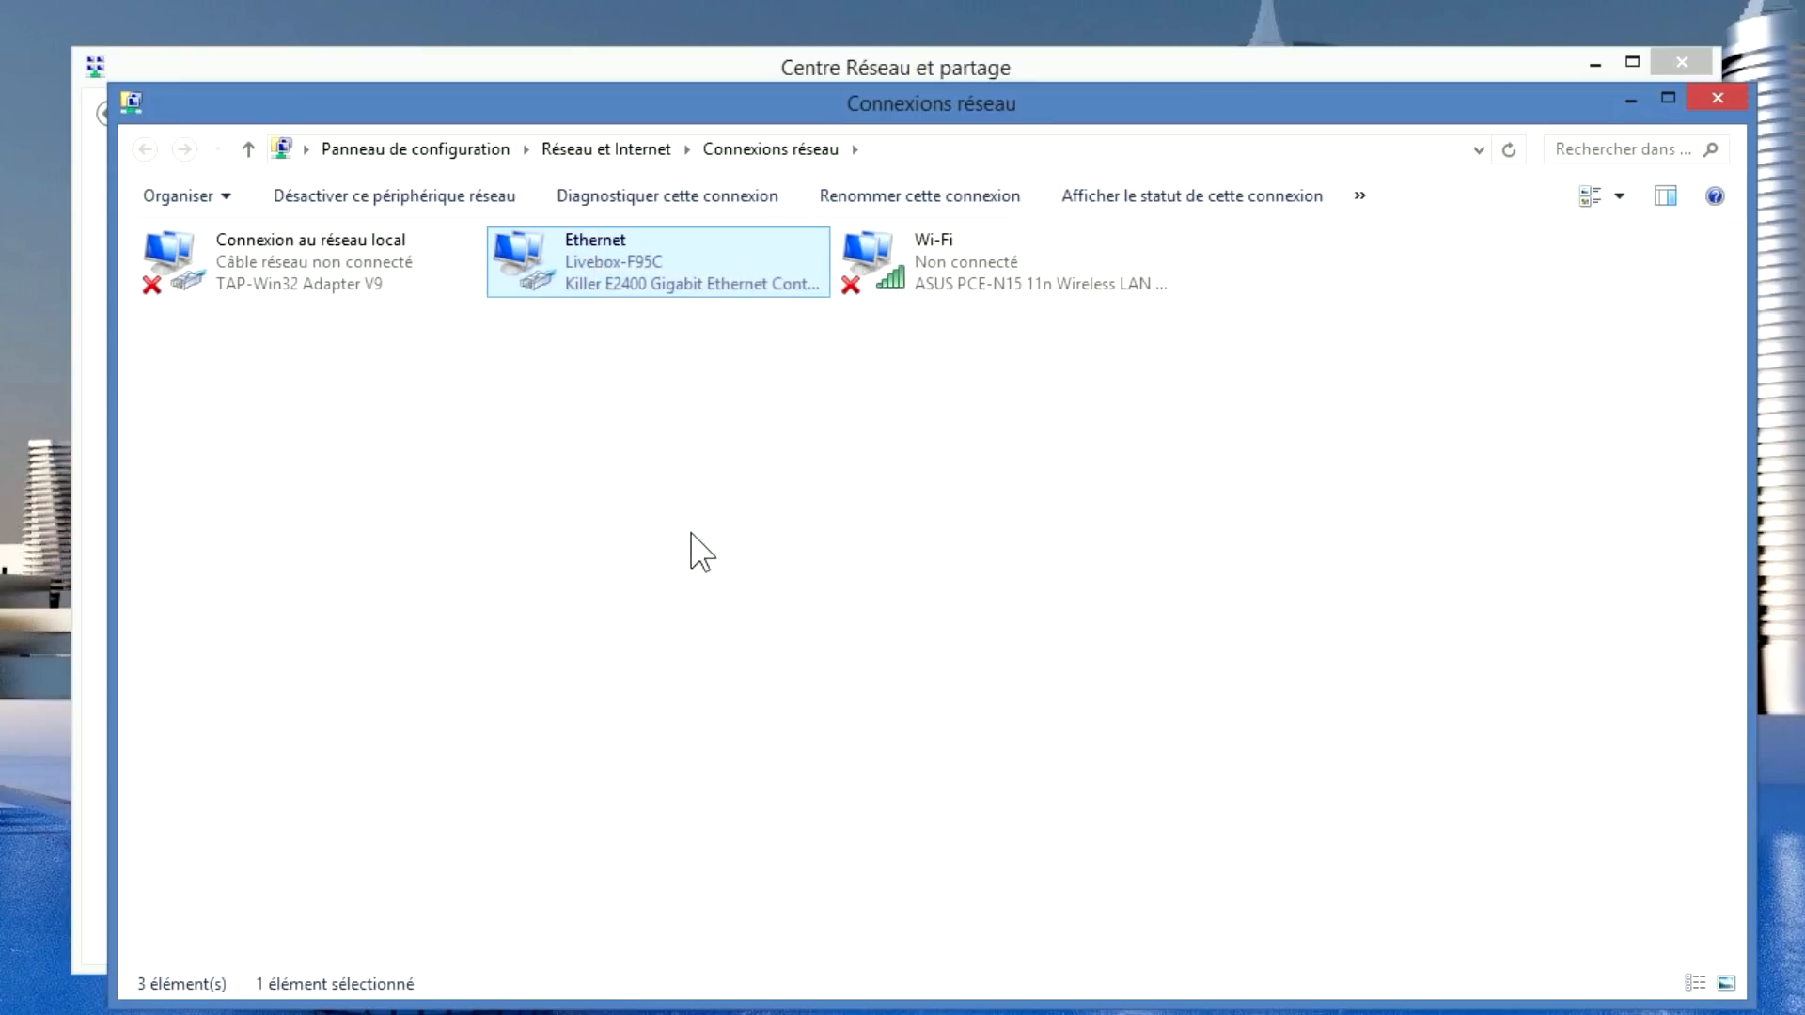
{"action": "scroll", "coordinate": [642, 534], "scroll_direction": "down", "scroll_amount": 1}
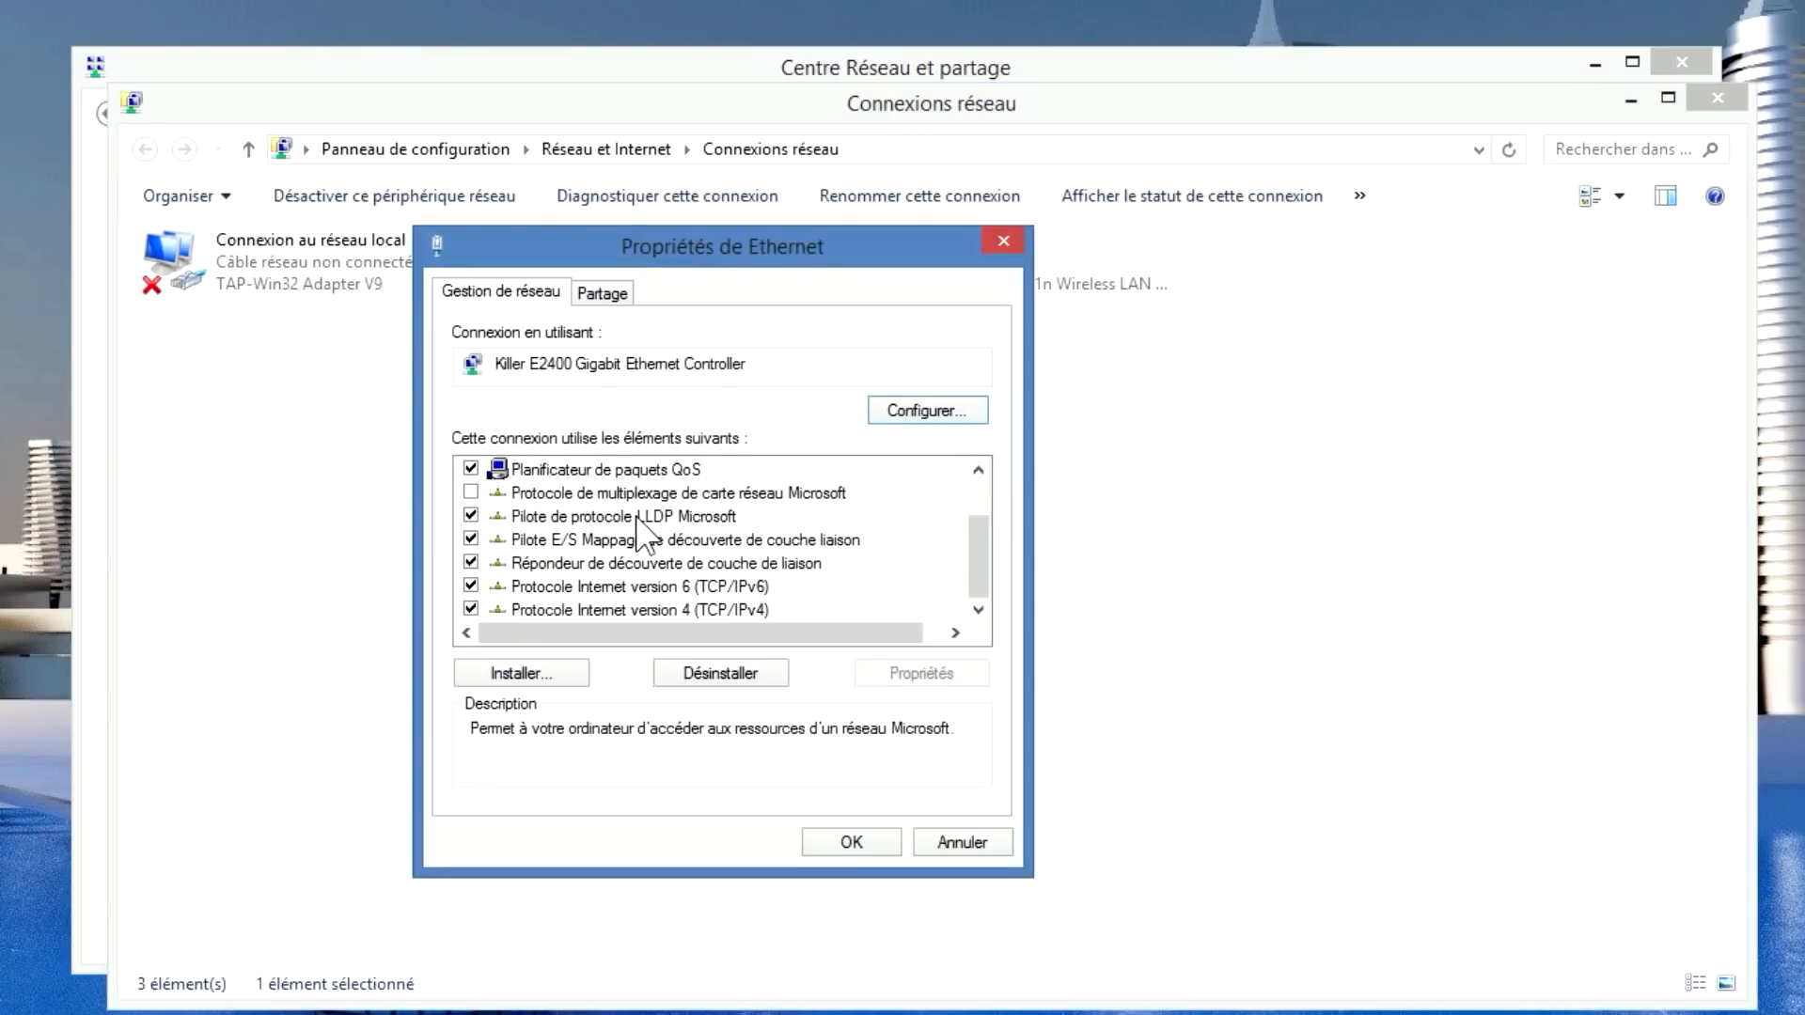
{"action": "left_click", "coordinate": [648, 611]}
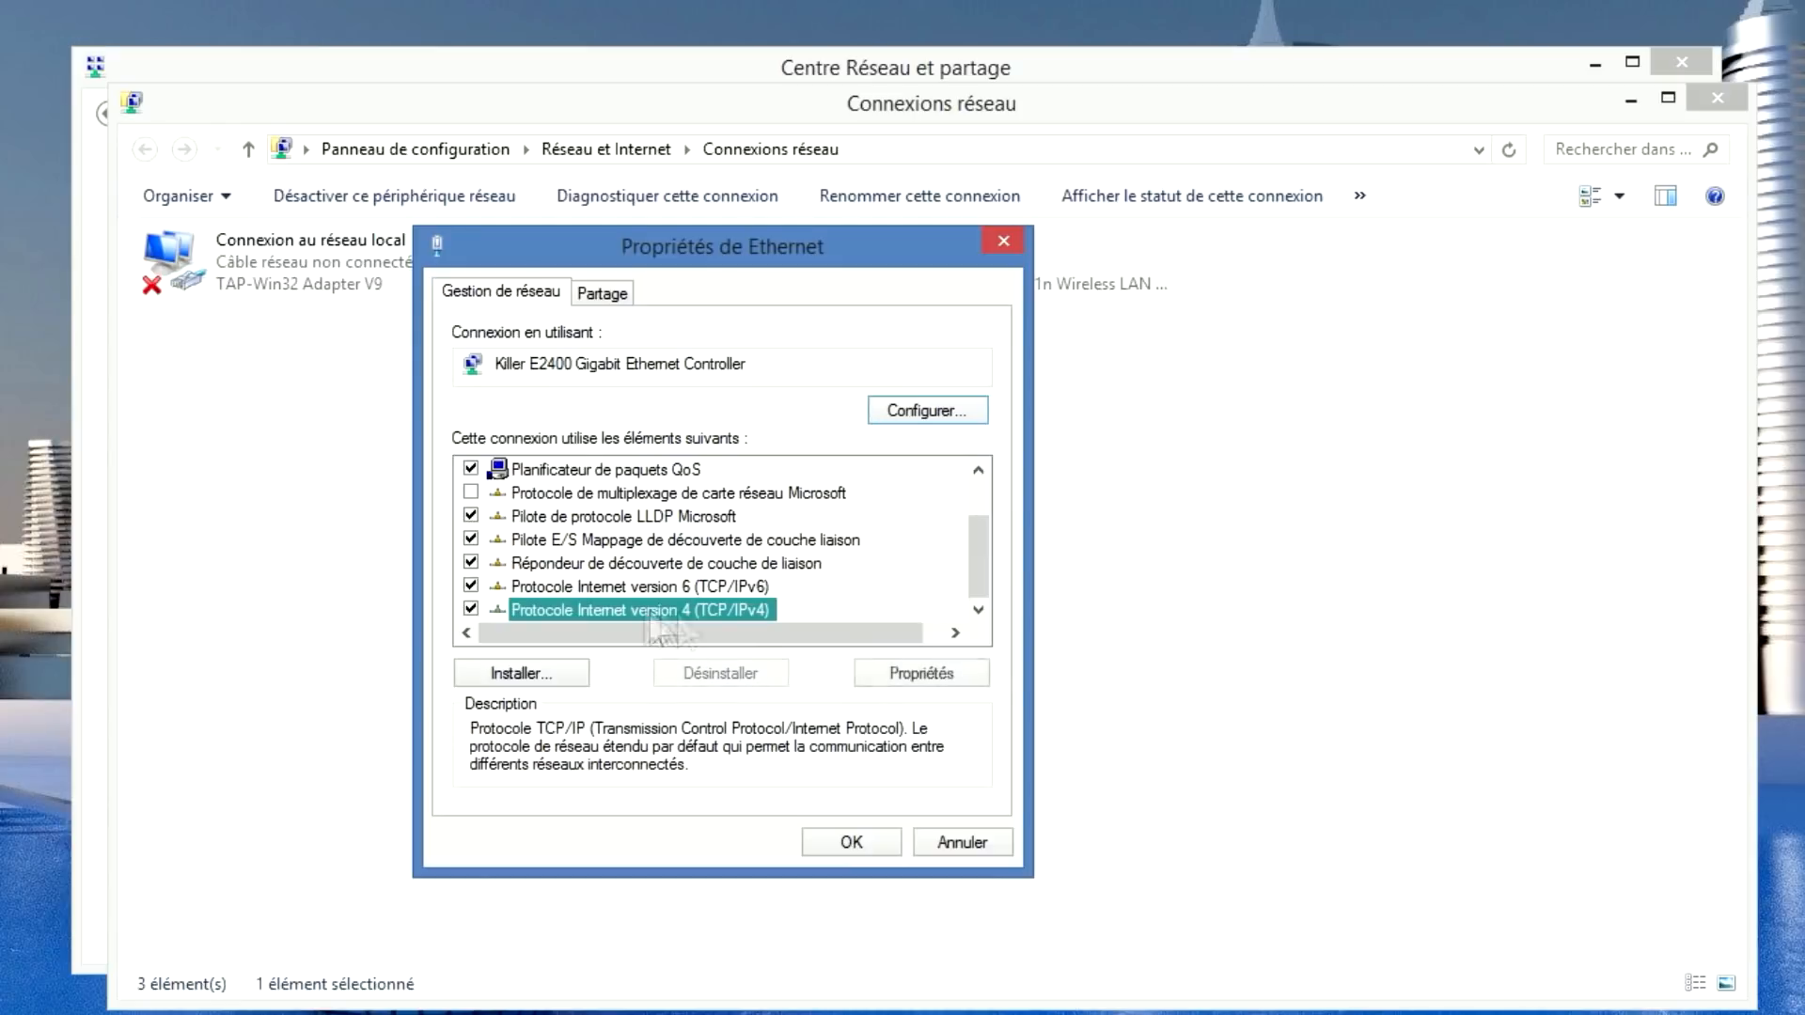
{"action": "left_click", "coordinate": [944, 691]}
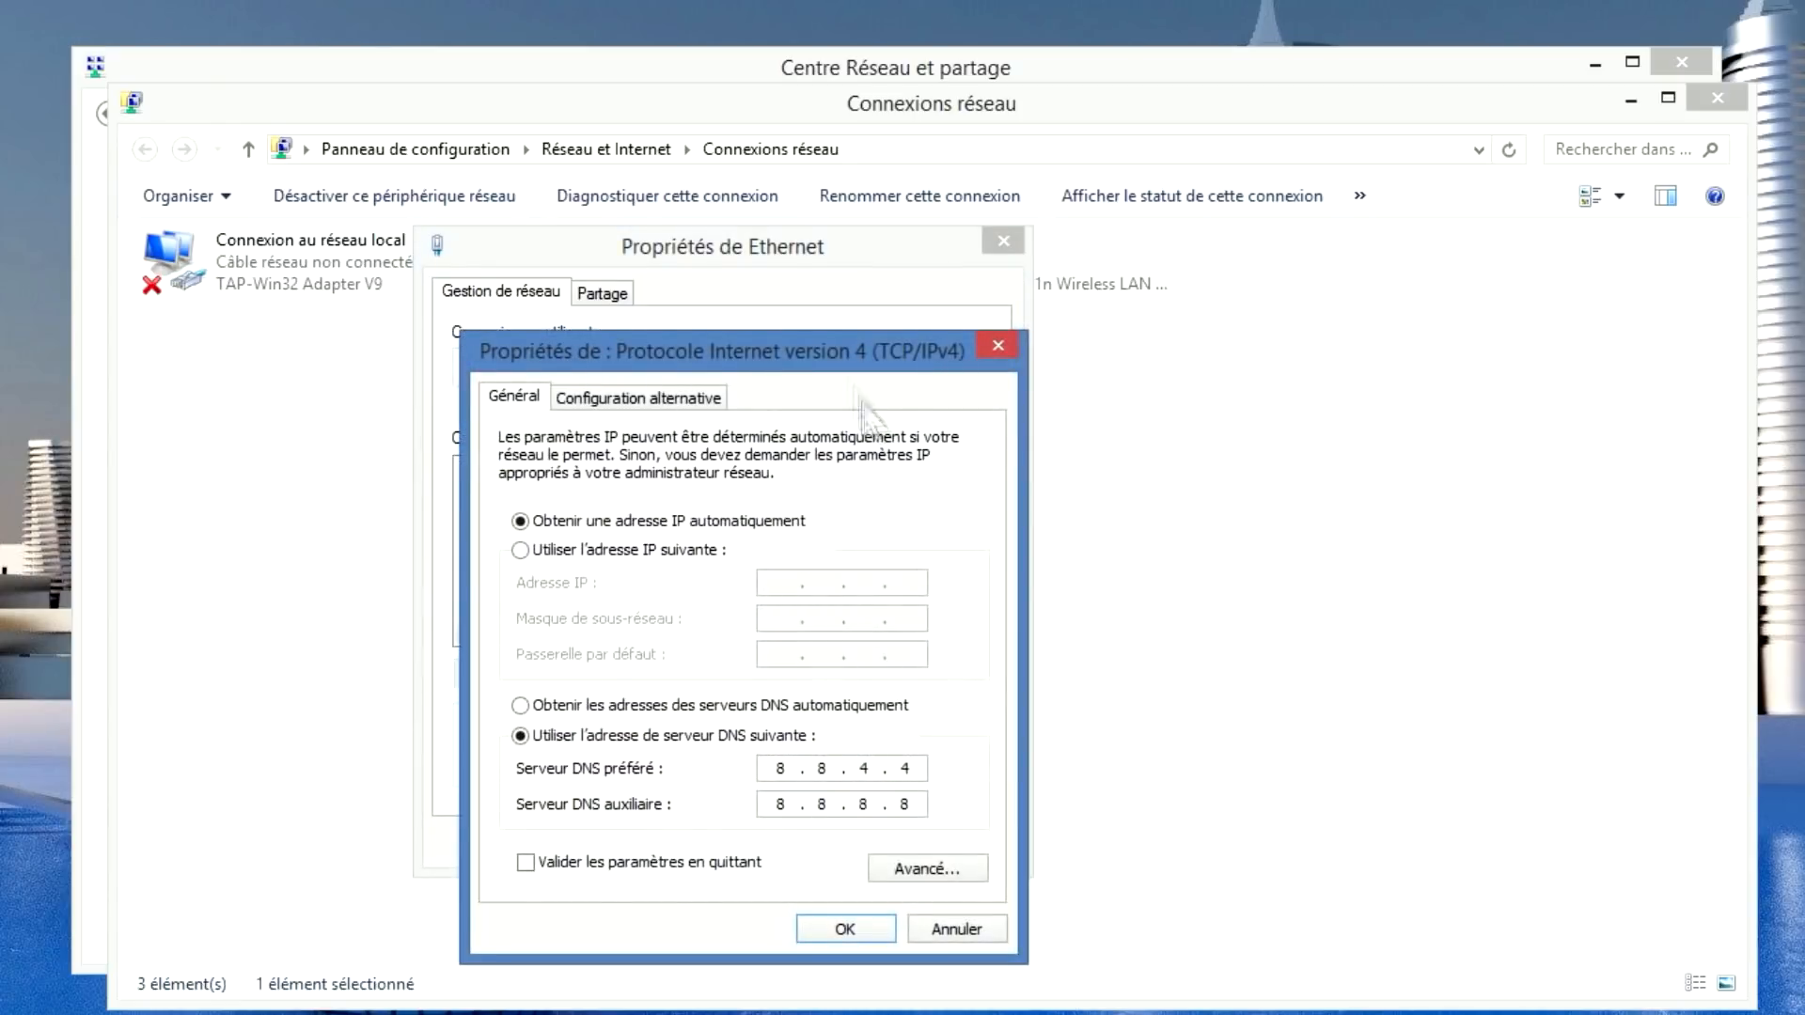
{"action": "left_click_drag", "start_coordinate": [823, 350], "coordinate": [848, 237]}
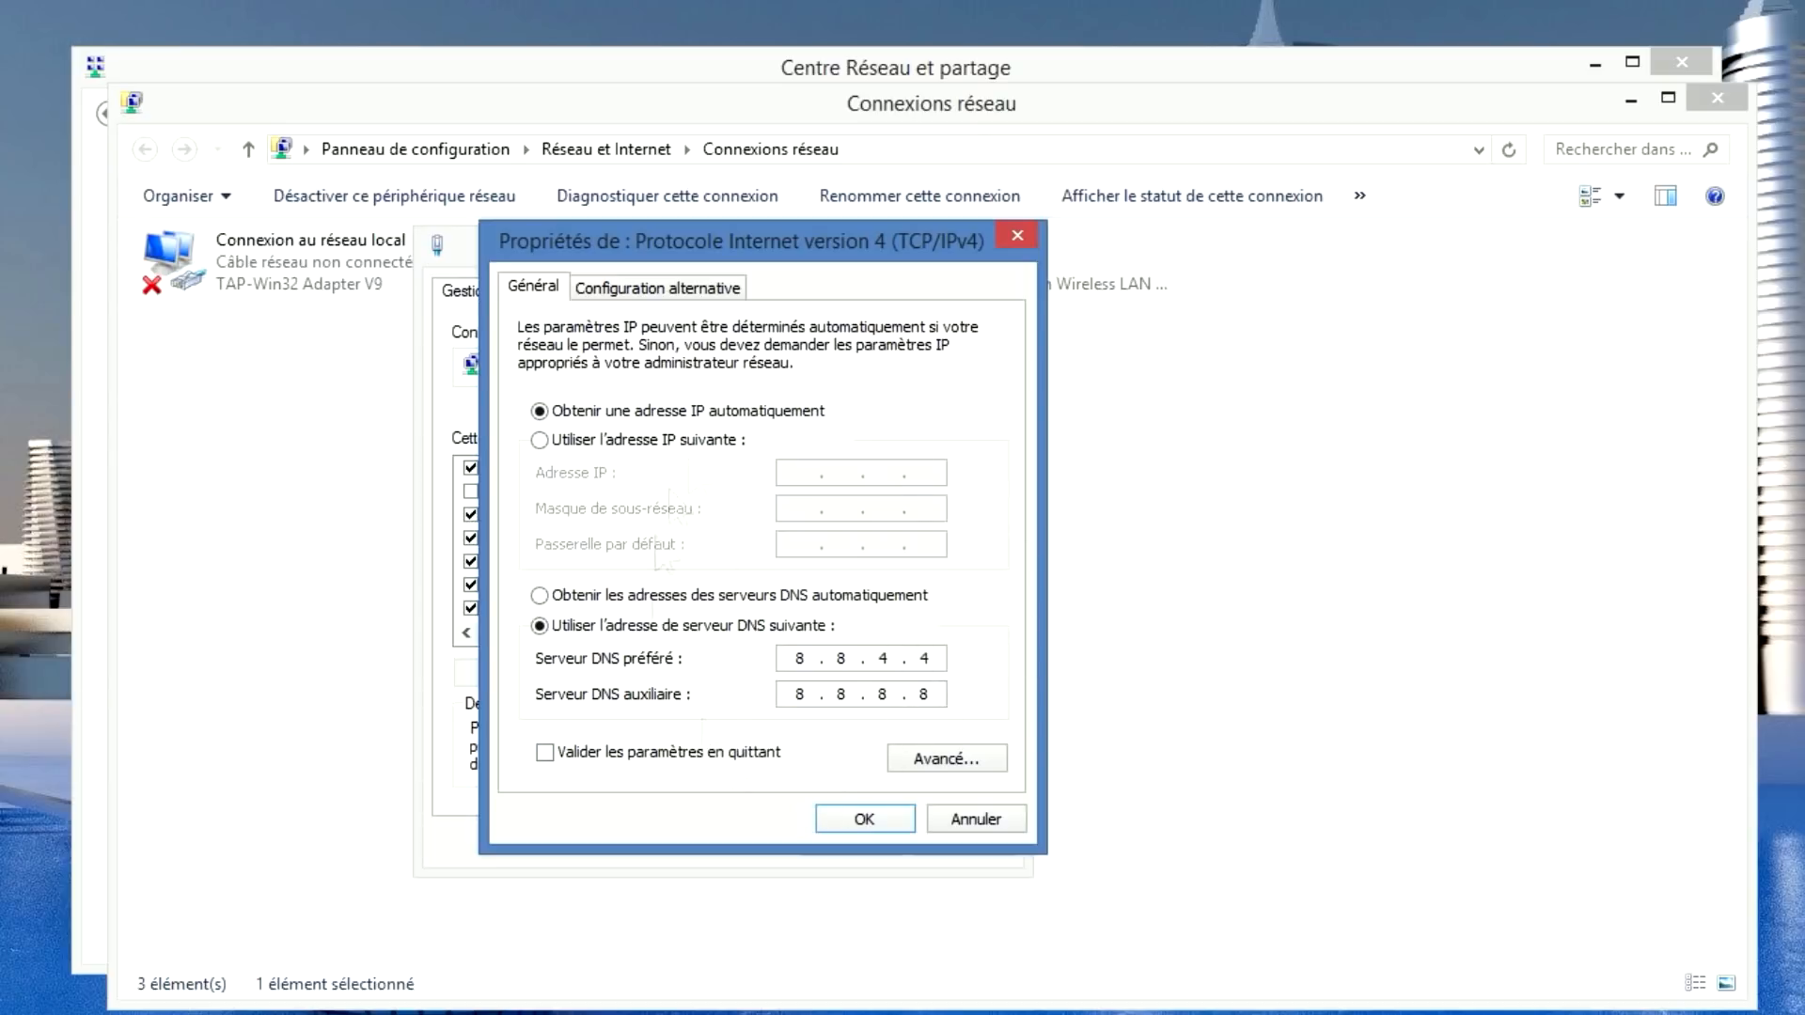
{"action": "left_click_drag", "start_coordinate": [825, 240], "coordinate": [802, 270]}
{"action": "left_click", "coordinate": [1594, 64]}
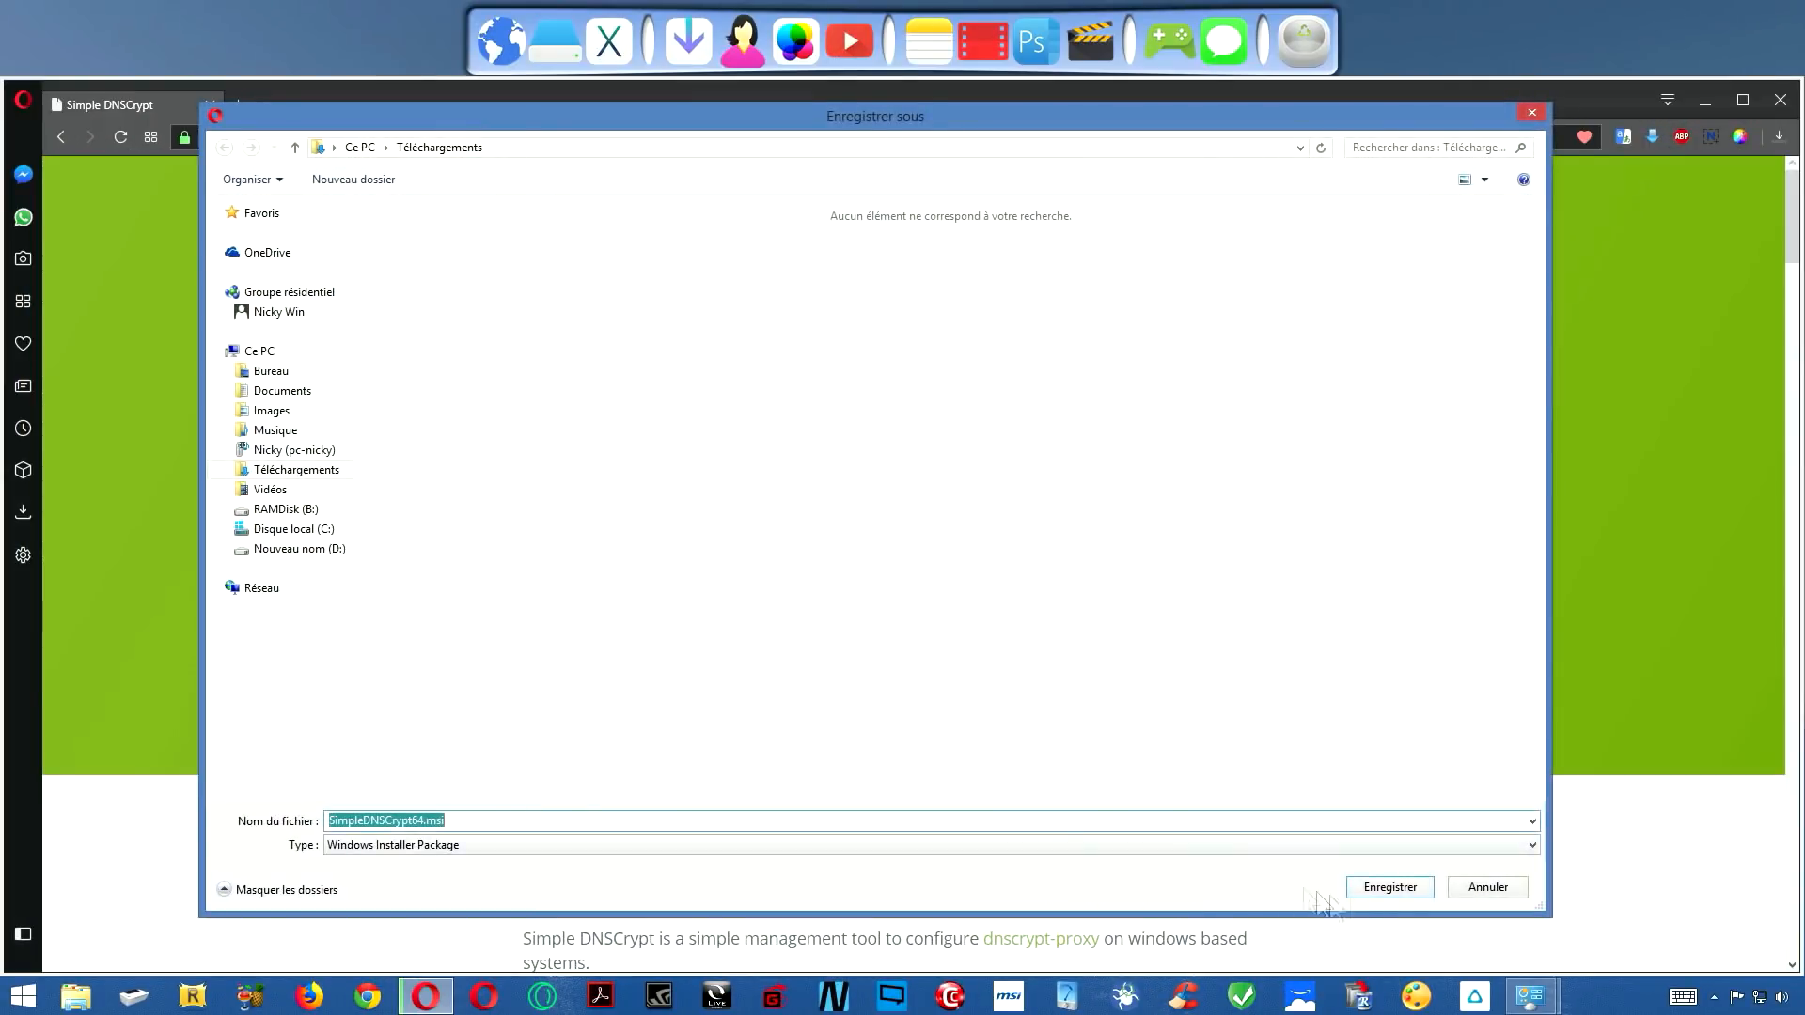
- Save SimpleDNSCrypt64.msi to the Téléchargements folder, then open that folder and select the installer
{"action": "left_click", "coordinate": [1381, 888]}
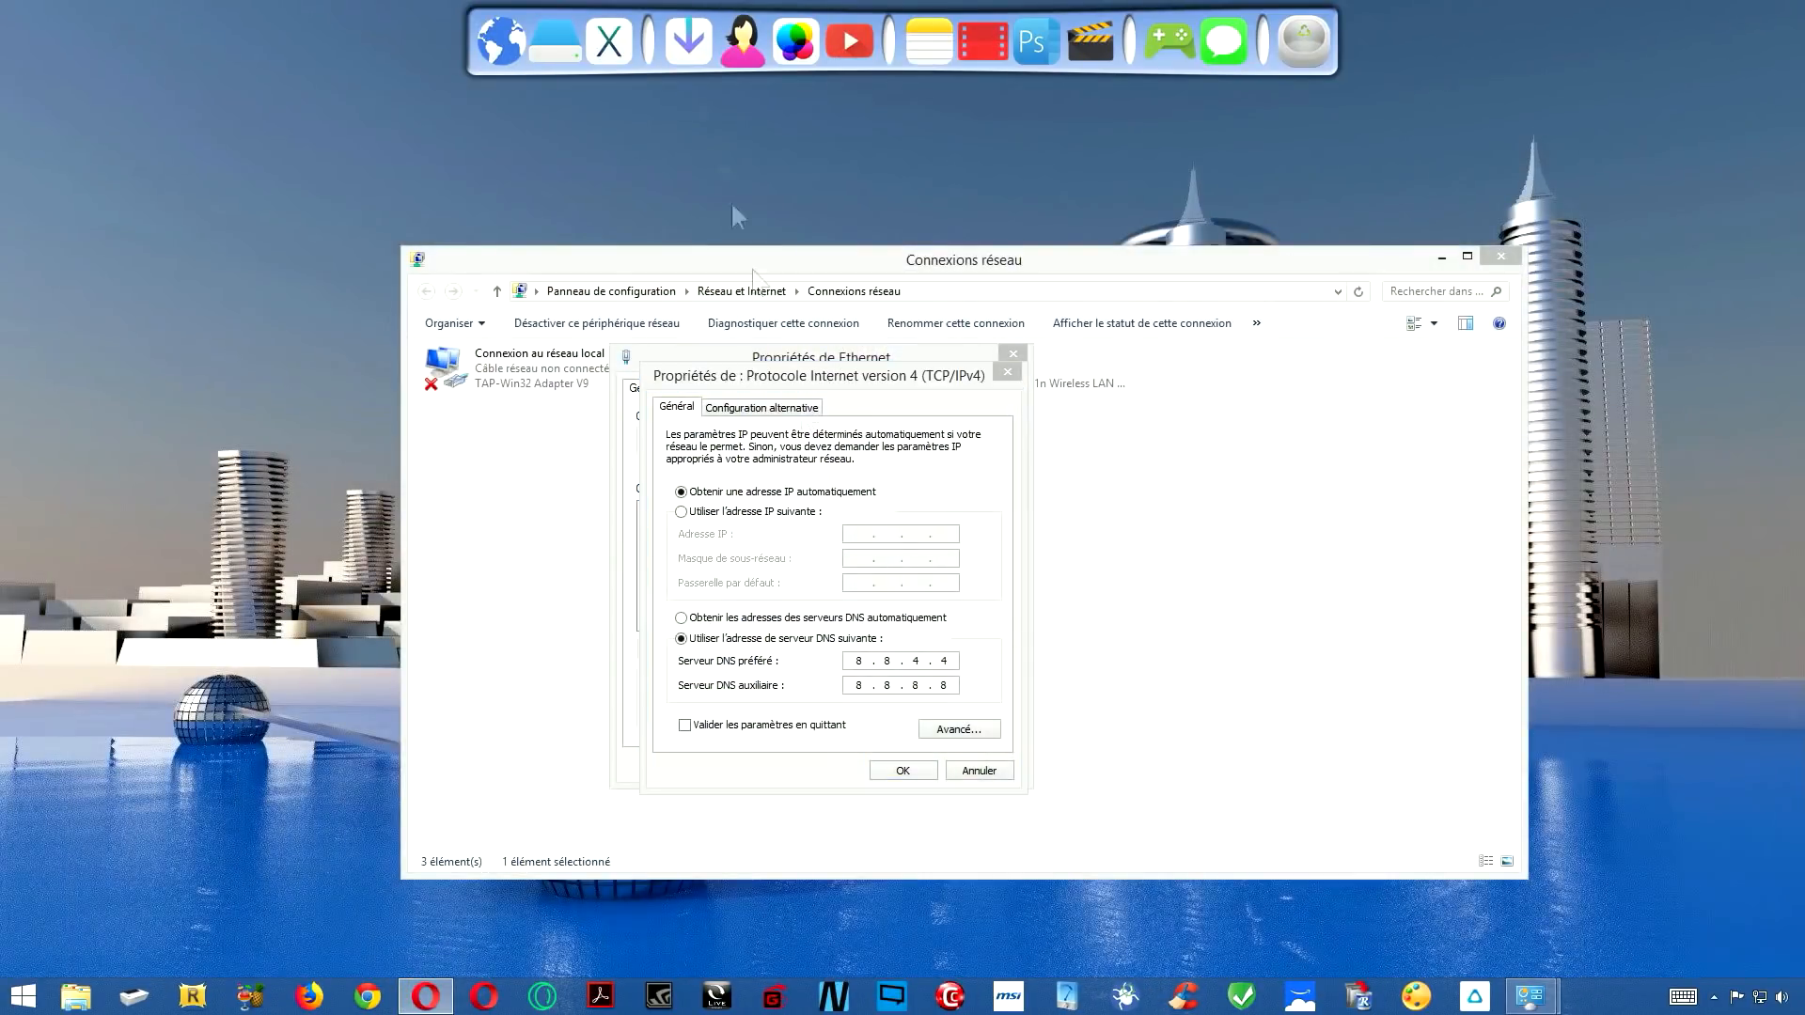
{"action": "left_click", "coordinate": [700, 66]}
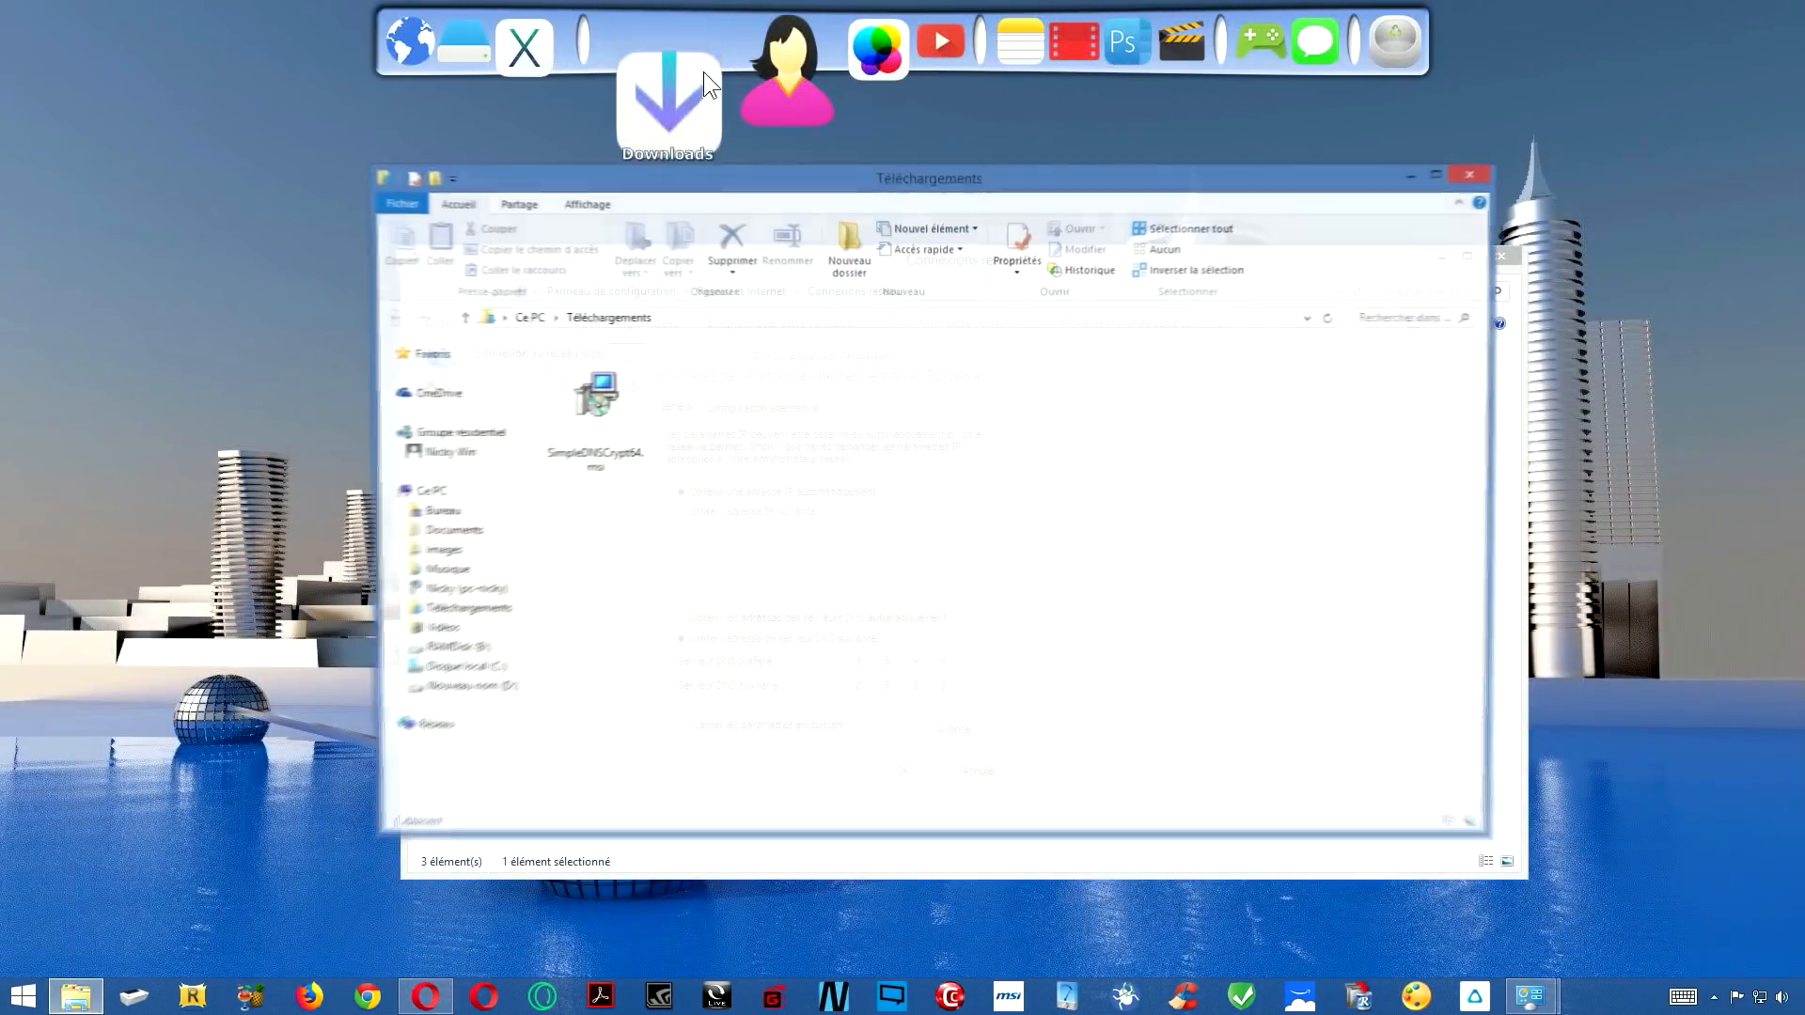
{"action": "left_click", "coordinate": [612, 432]}
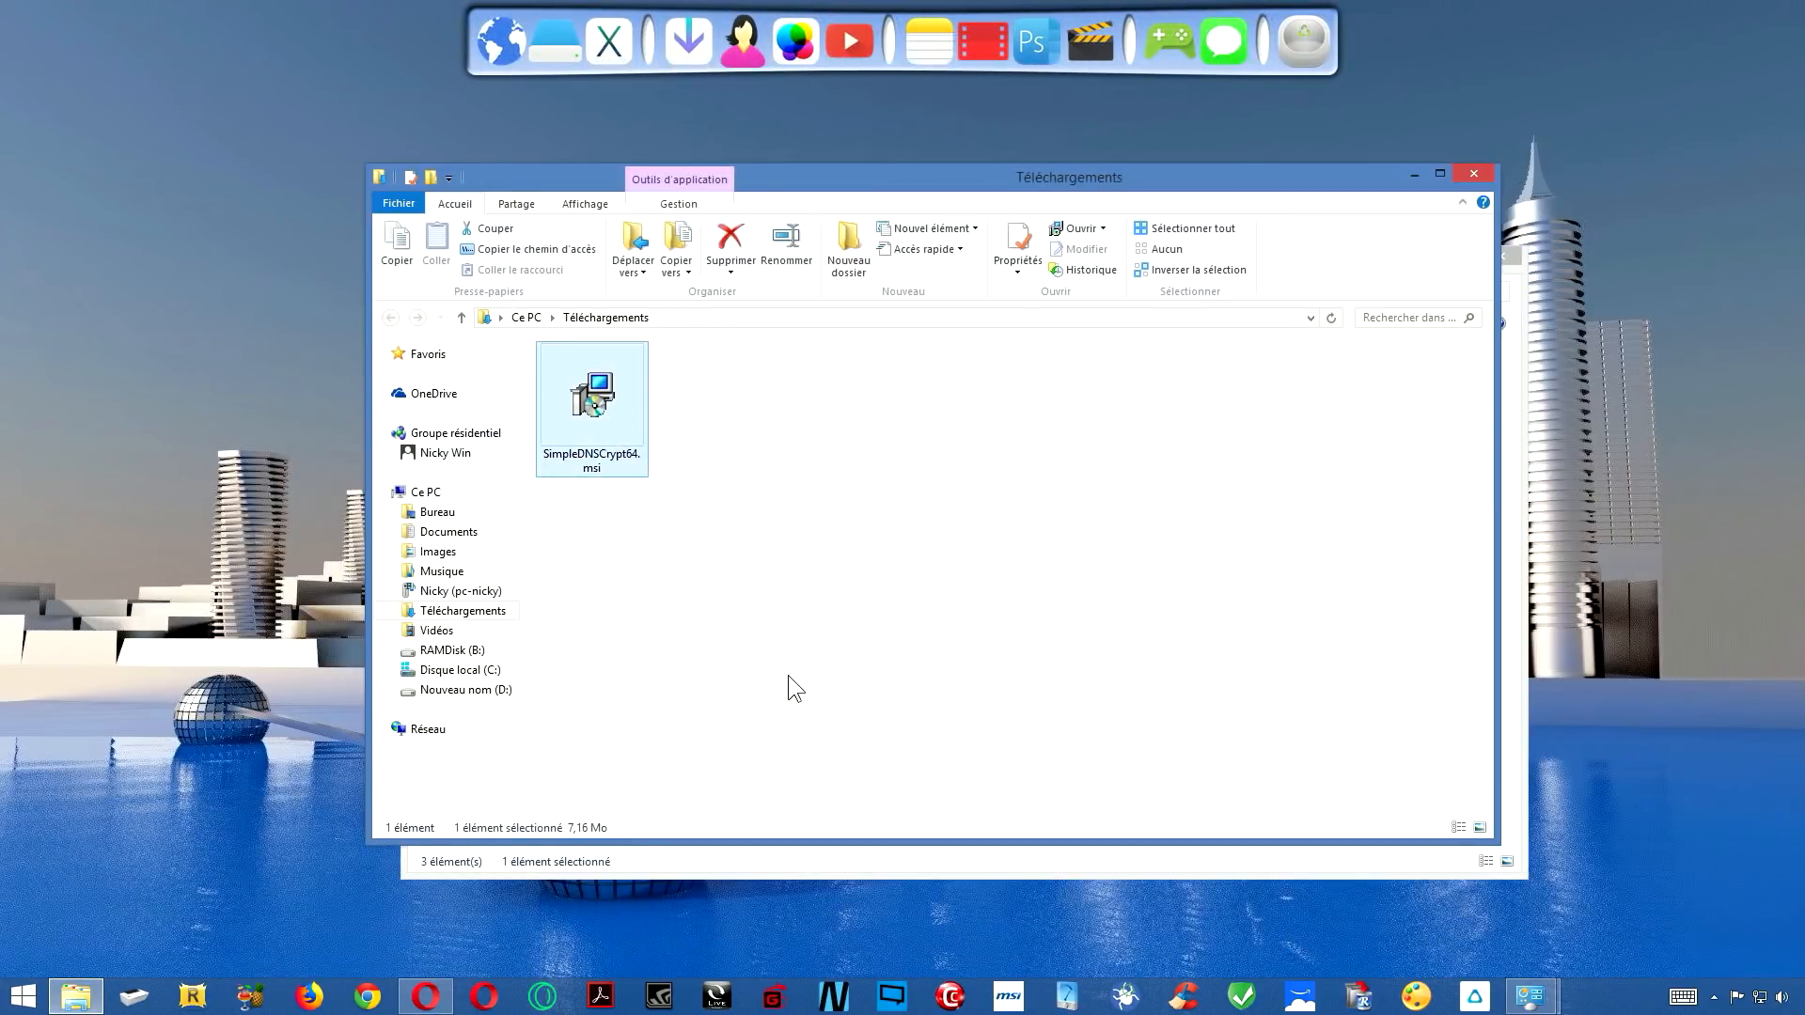
- Switch to Opera, start the French Microsoft .NET Framework 4.6.2 offline installer download, and cancel saving it
{"action": "left_click", "coordinate": [430, 999]}
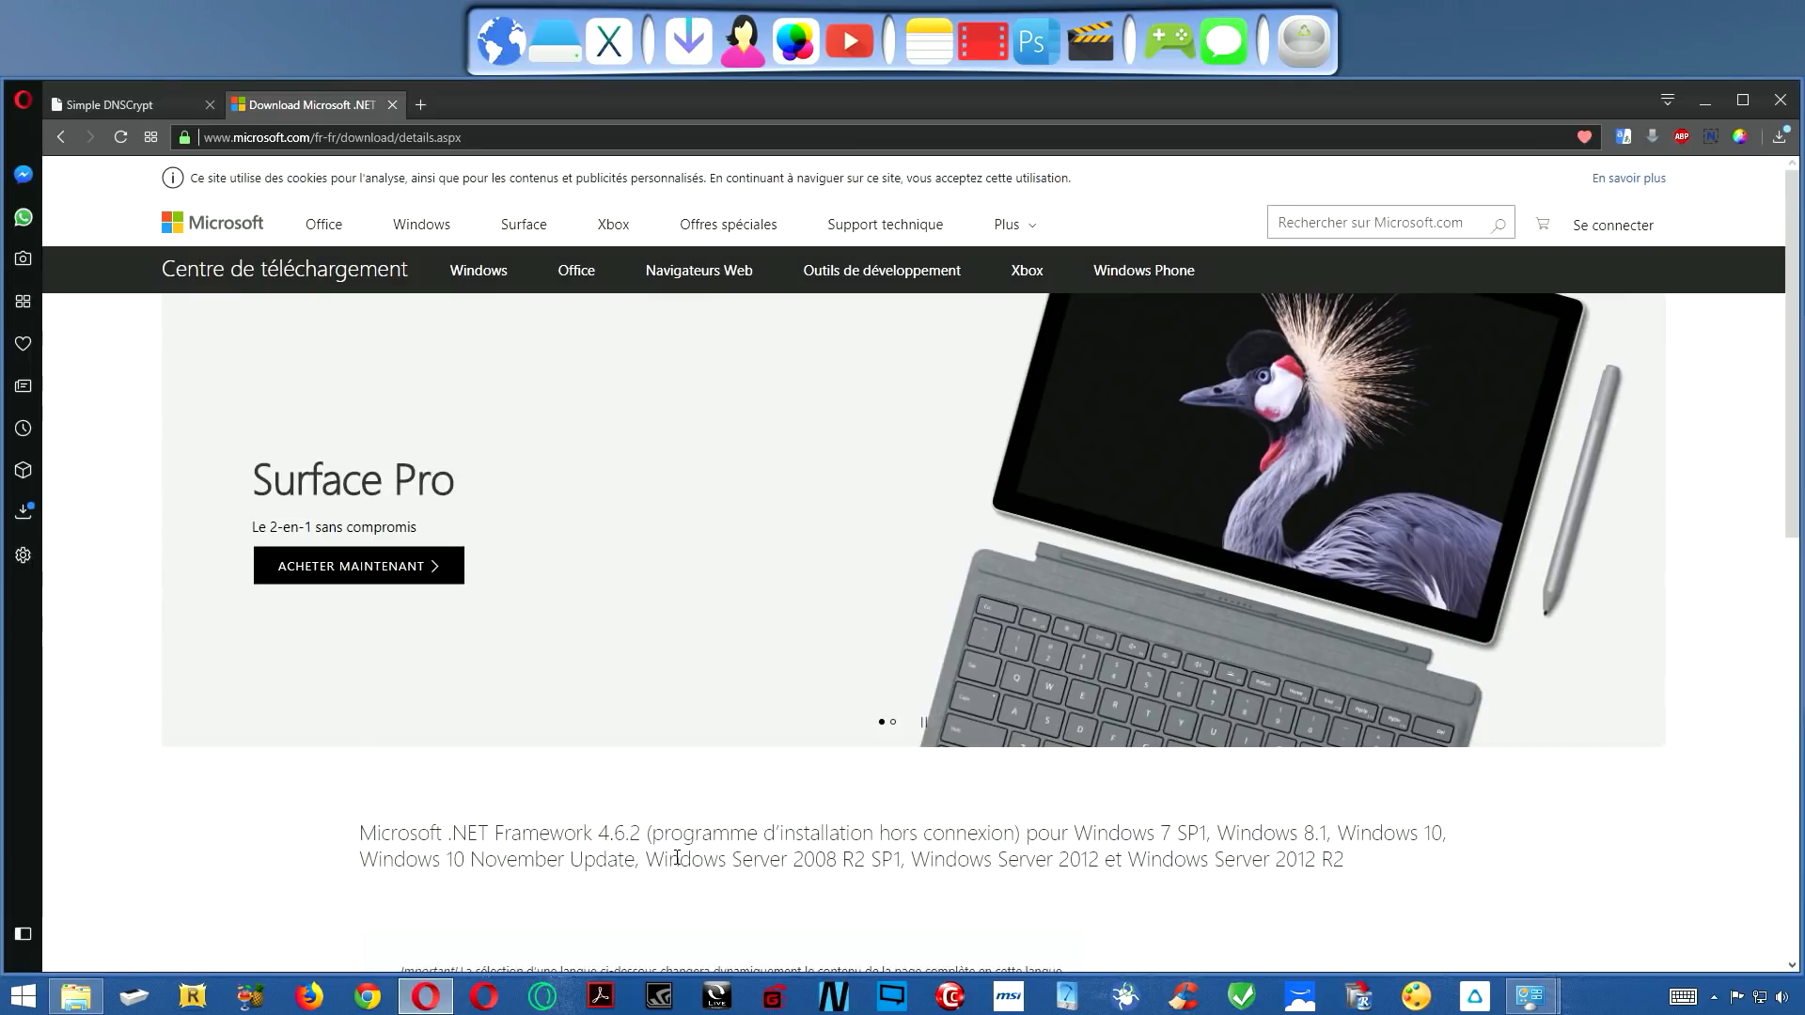
{"action": "scroll", "coordinate": [676, 857], "scroll_direction": "down", "scroll_amount": 5}
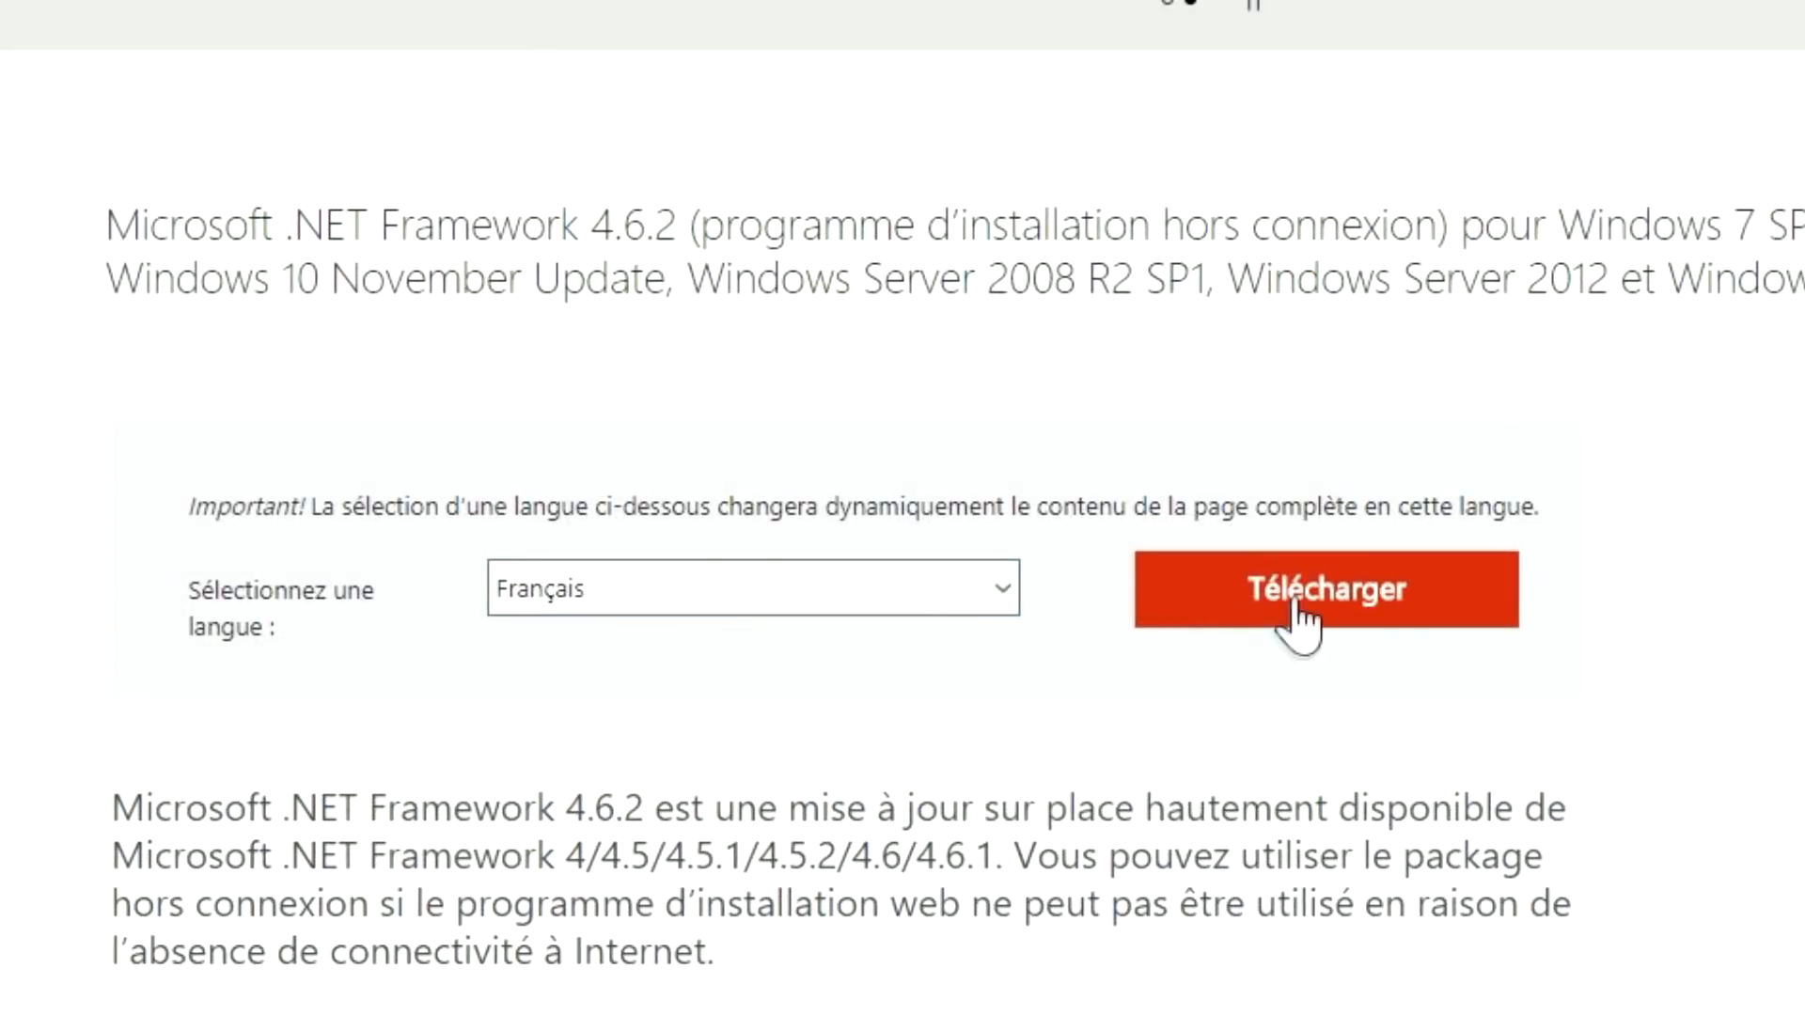
{"action": "left_click", "coordinate": [1295, 606]}
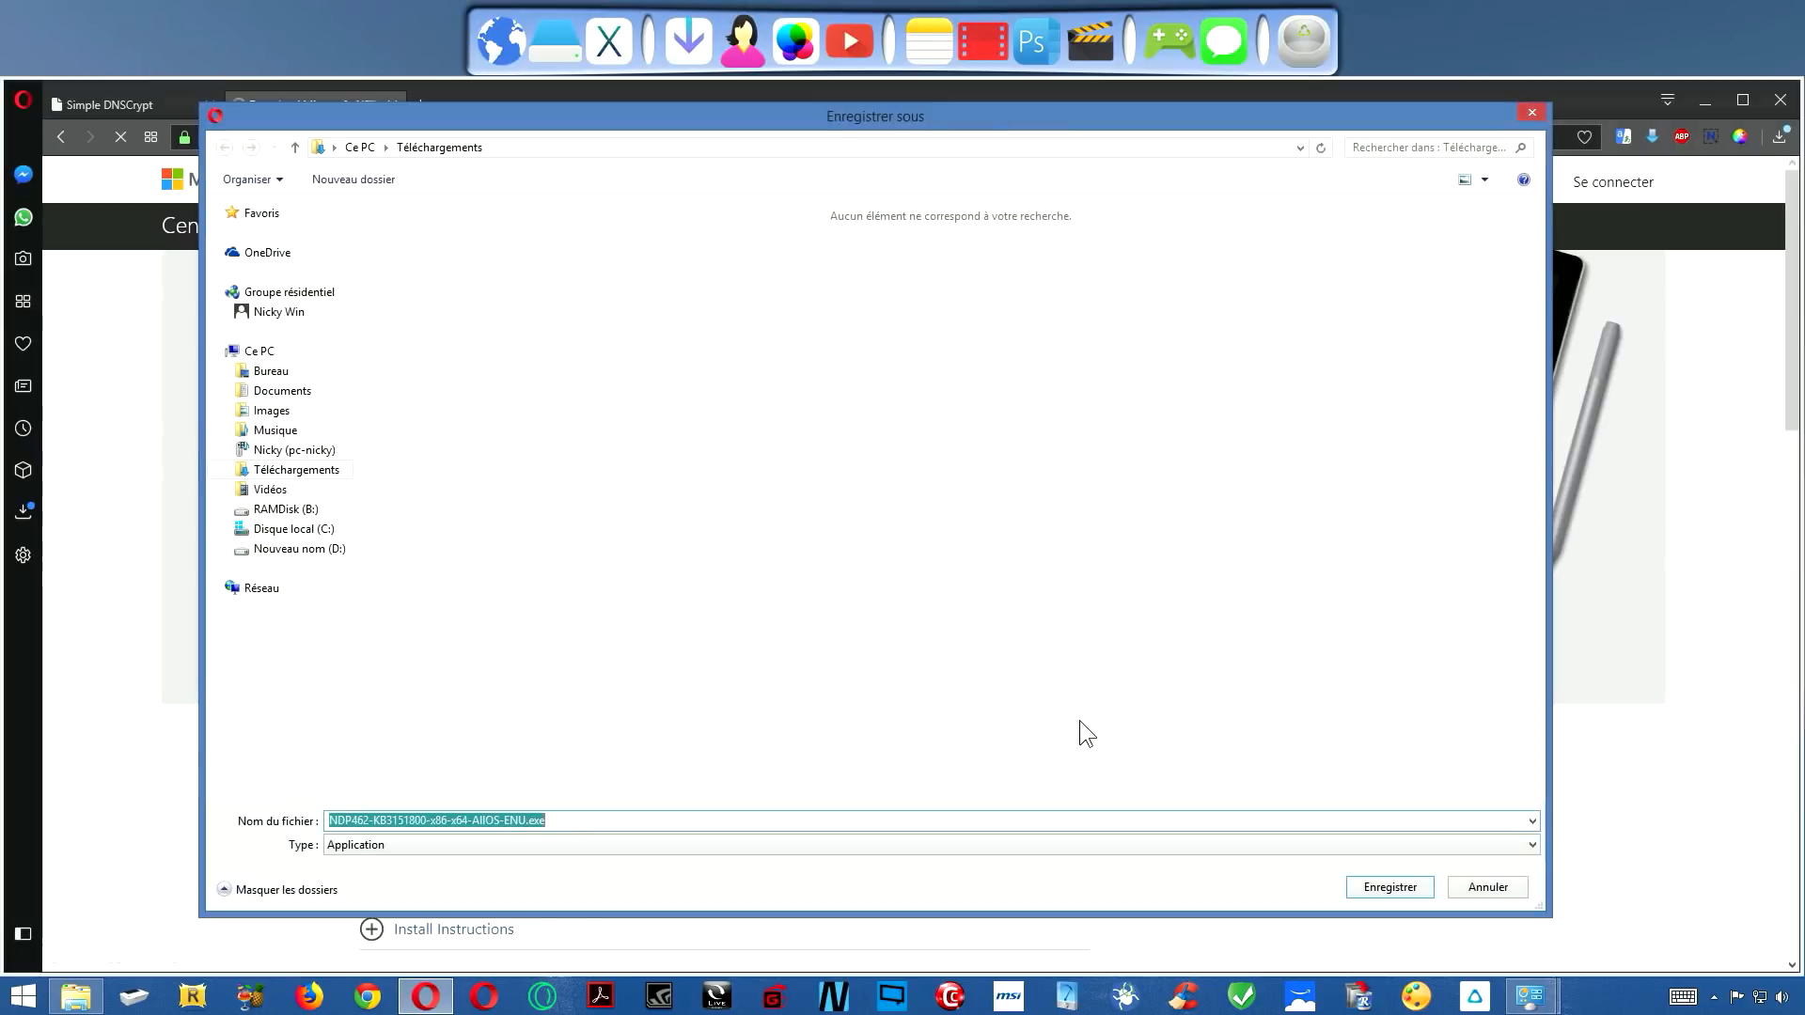
{"action": "left_click", "coordinate": [1532, 115]}
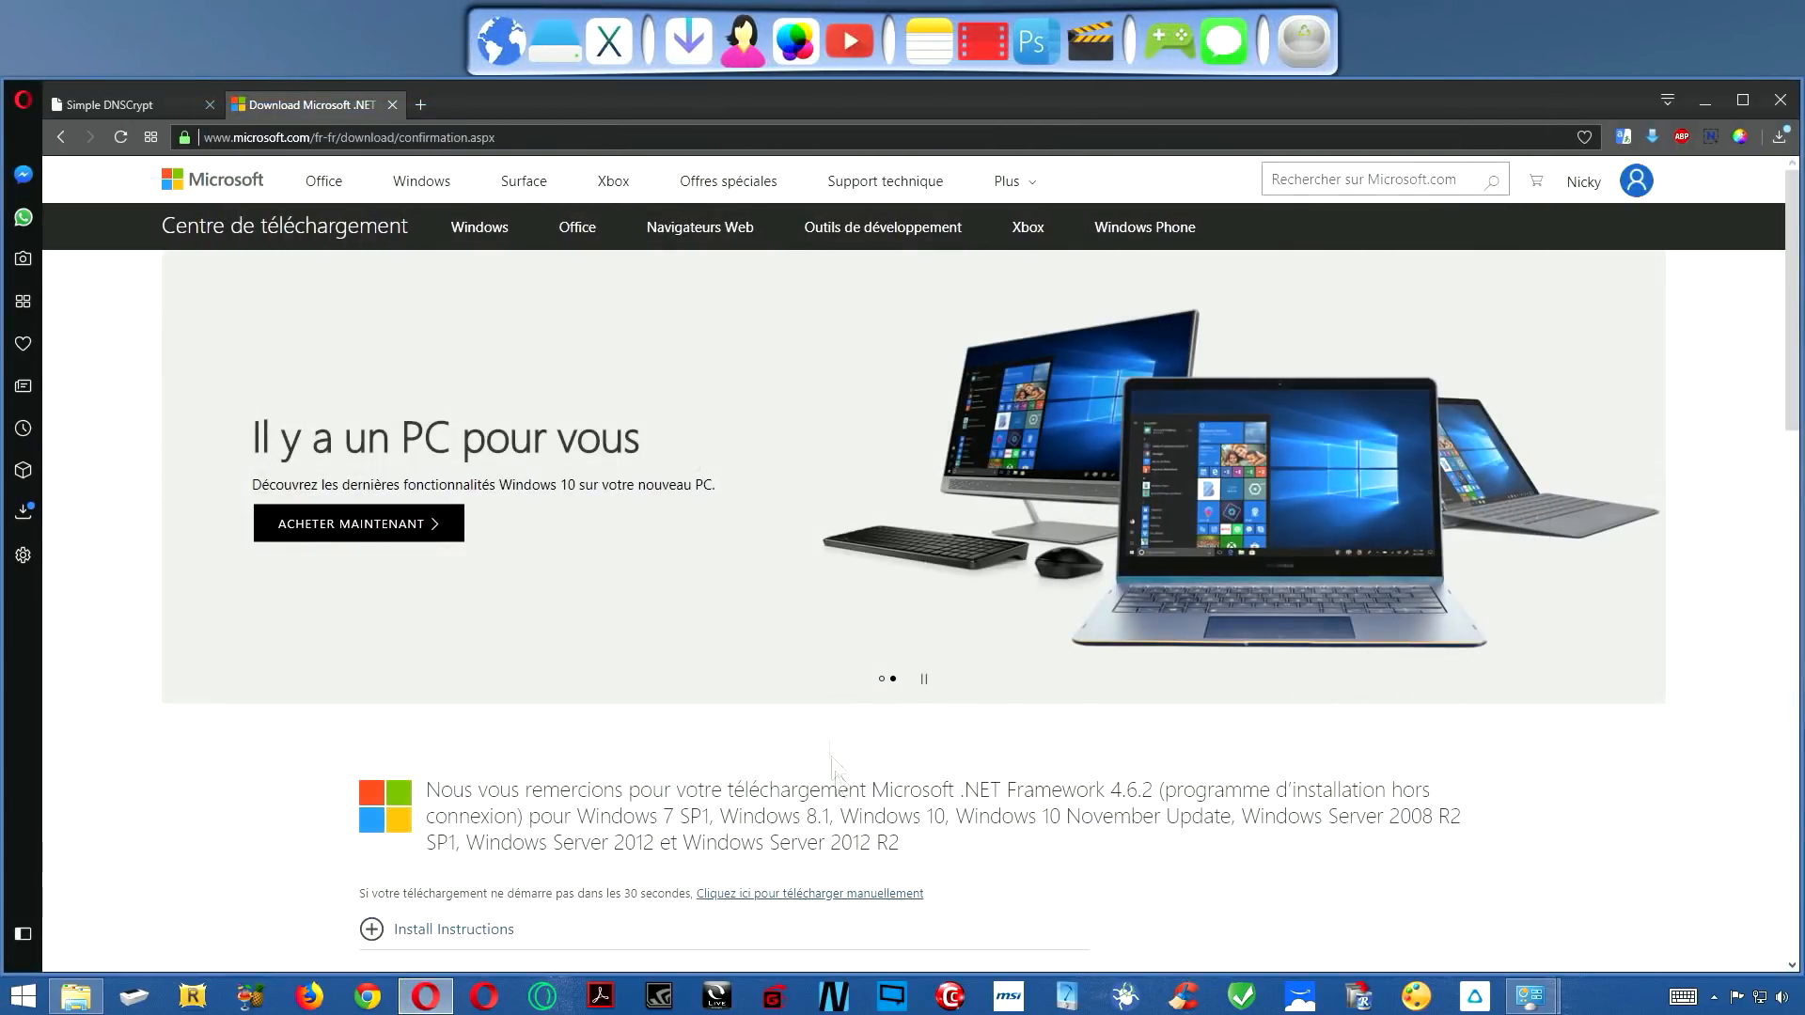
{"action": "scroll", "coordinate": [849, 800], "scroll_direction": "down", "scroll_amount": 3}
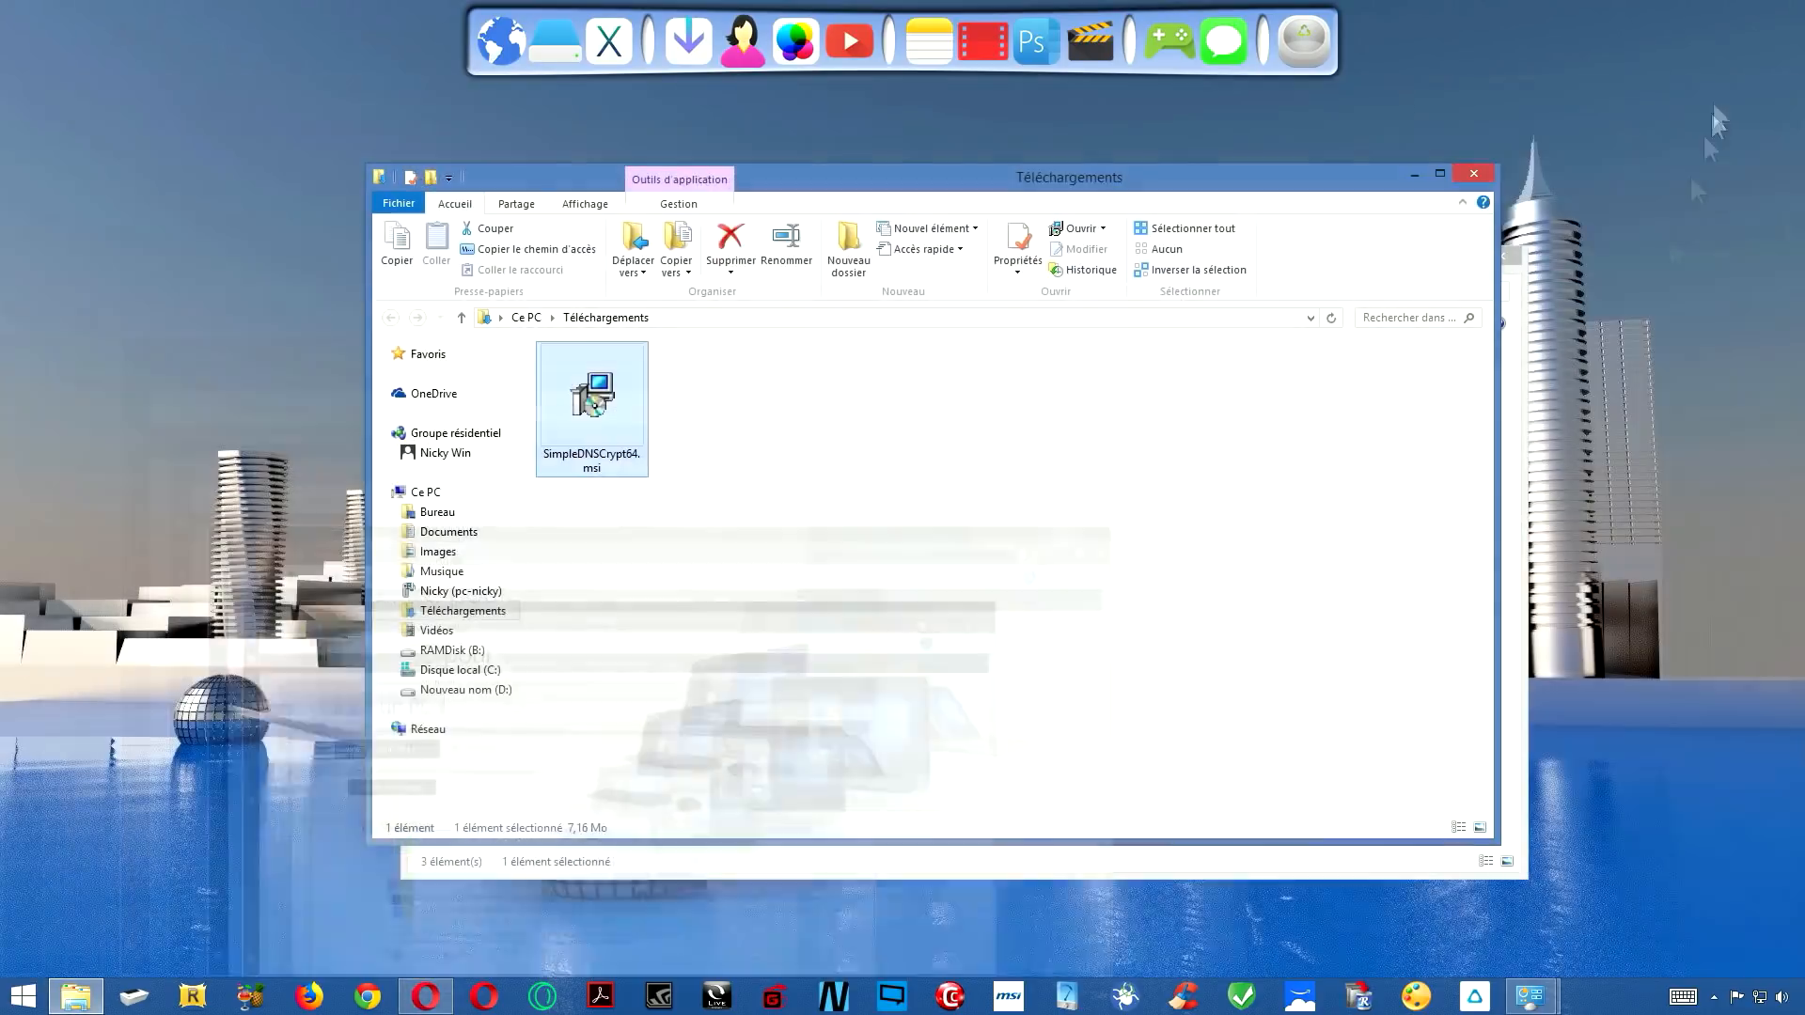
- Install SimpleDNSCrypt64.msi in C:\Program Files\bitbeans\Simple DNSCrypt x64\, authorise the installation, and launch Simple DNSCrypt on finishing
{"action": "double_click", "coordinate": [611, 414]}
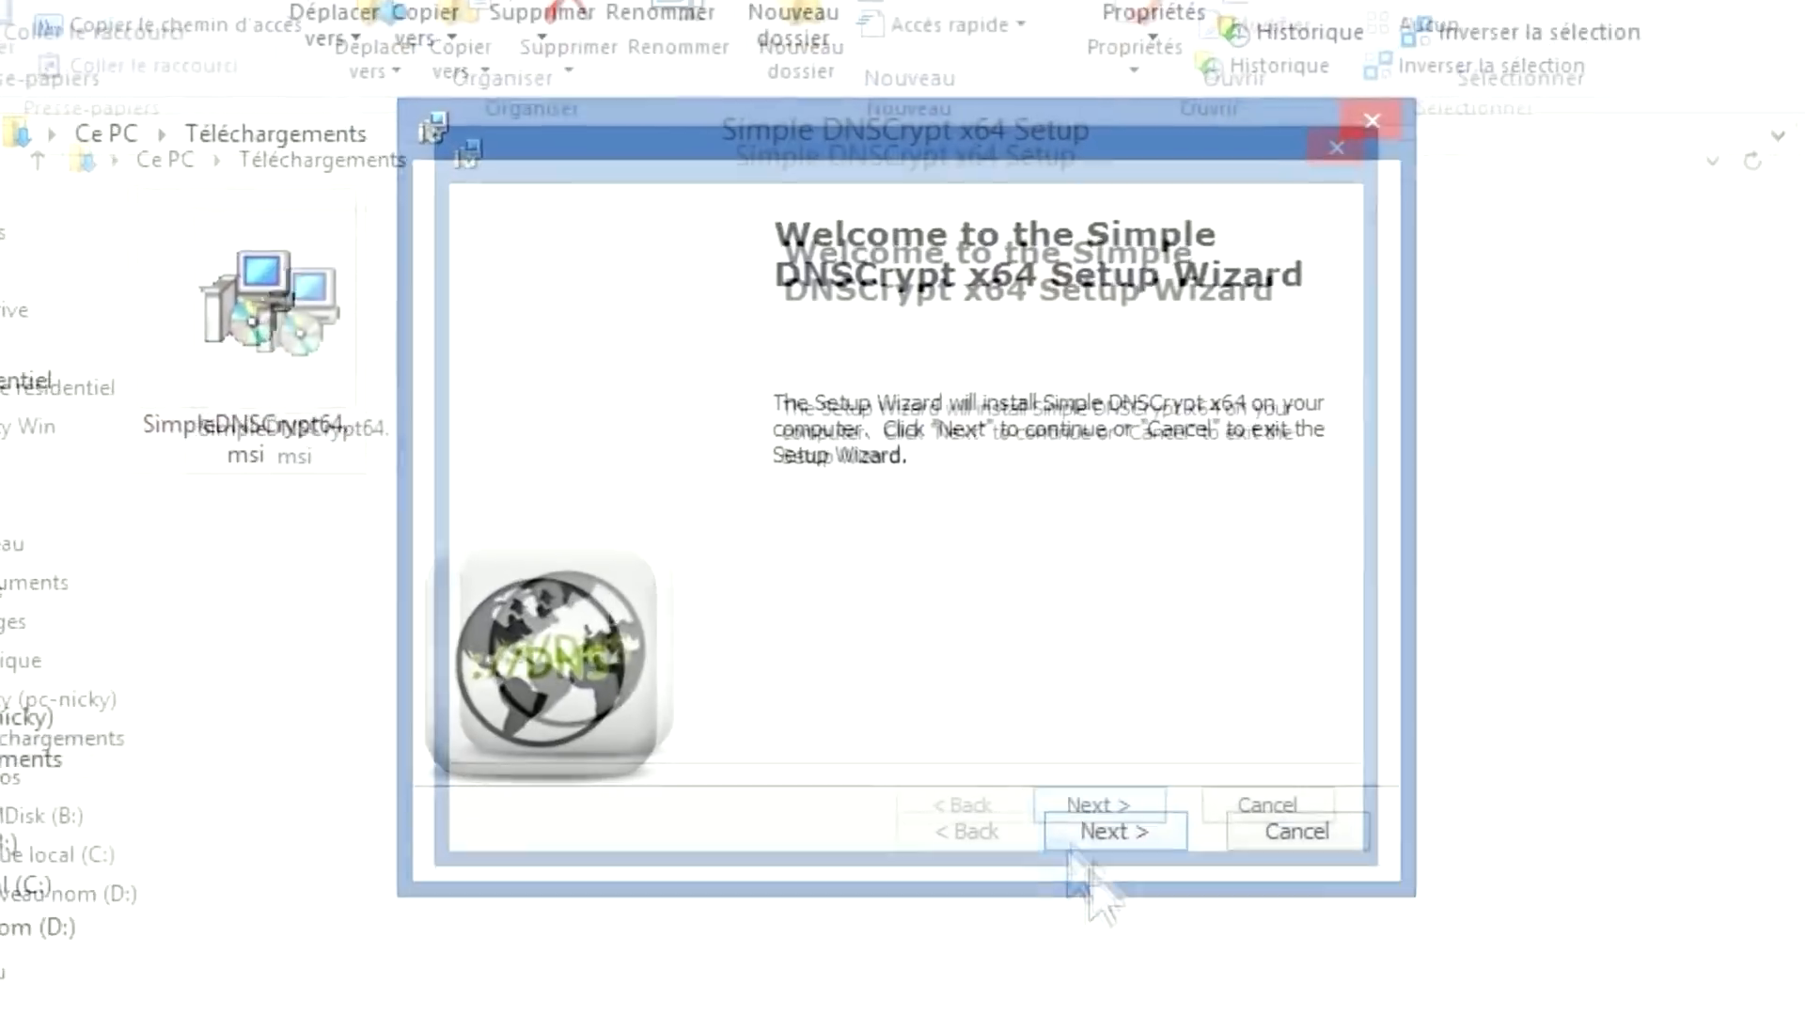
{"action": "left_click", "coordinate": [996, 646]}
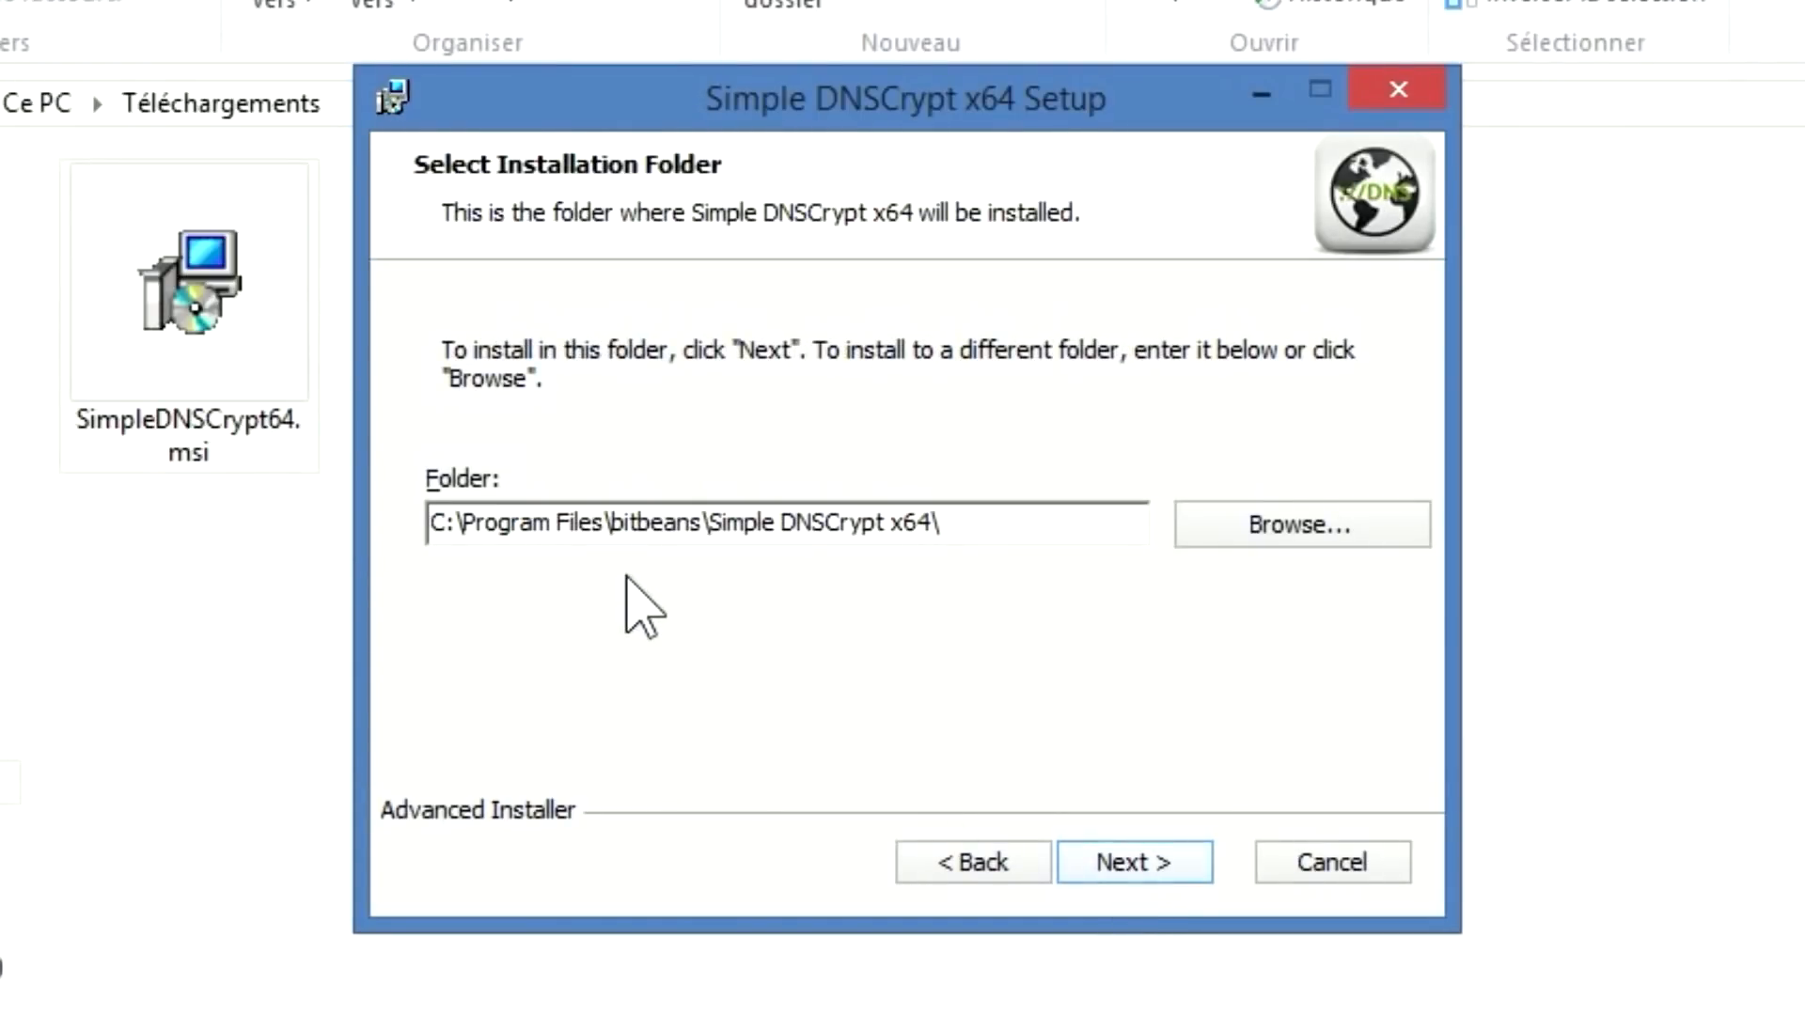
{"action": "left_click", "coordinate": [1140, 863]}
{"action": "left_click", "coordinate": [1156, 860]}
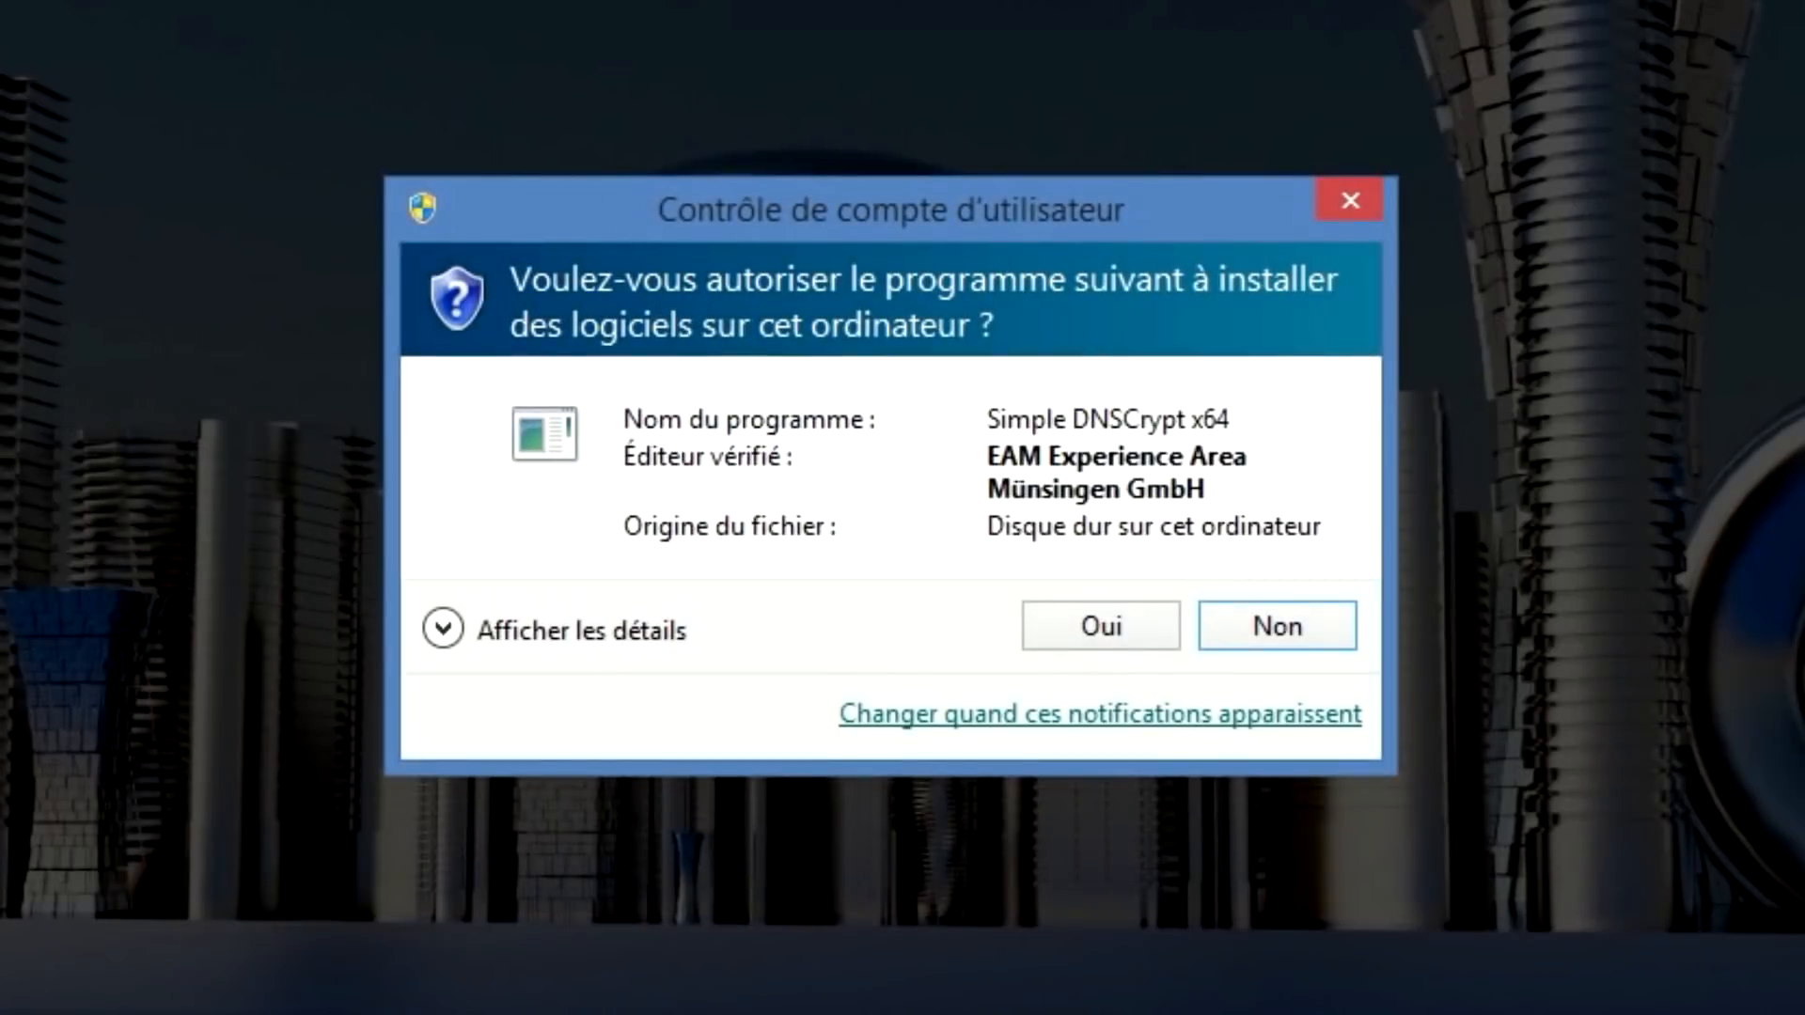
{"action": "left_click", "coordinate": [1101, 626]}
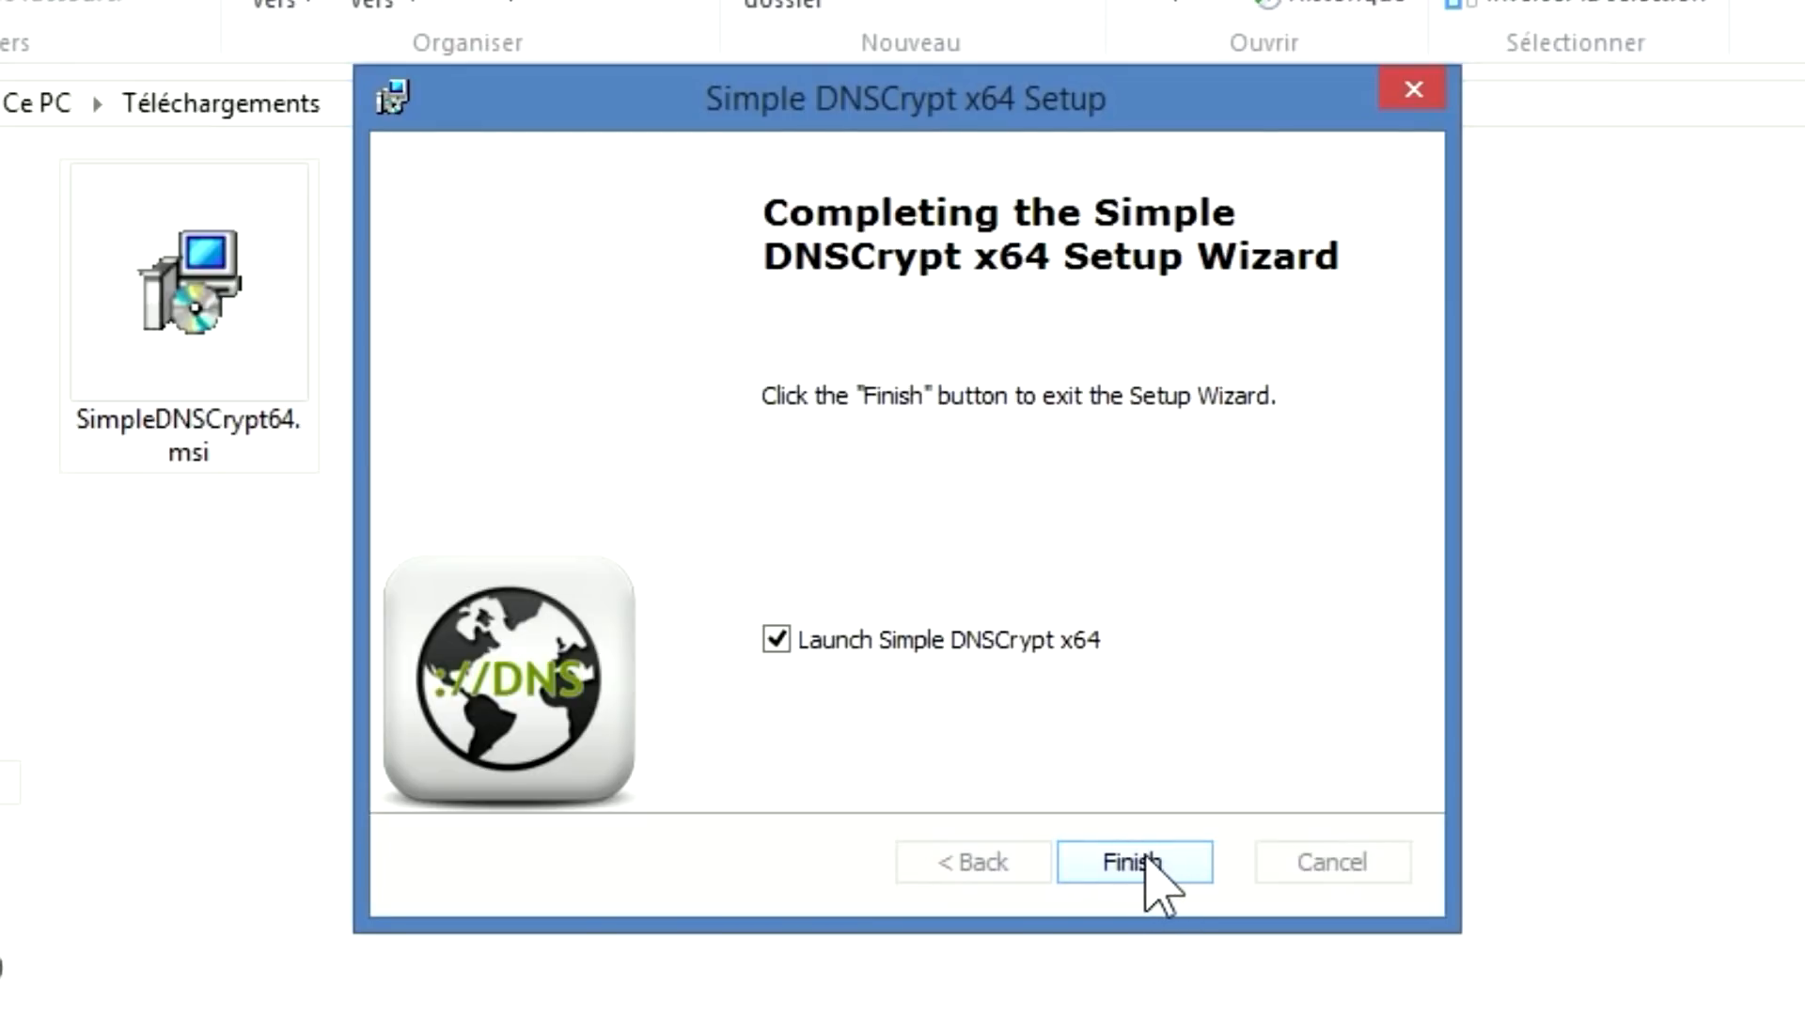
{"action": "left_click", "coordinate": [1145, 857]}
{"action": "left_click", "coordinate": [987, 542]}
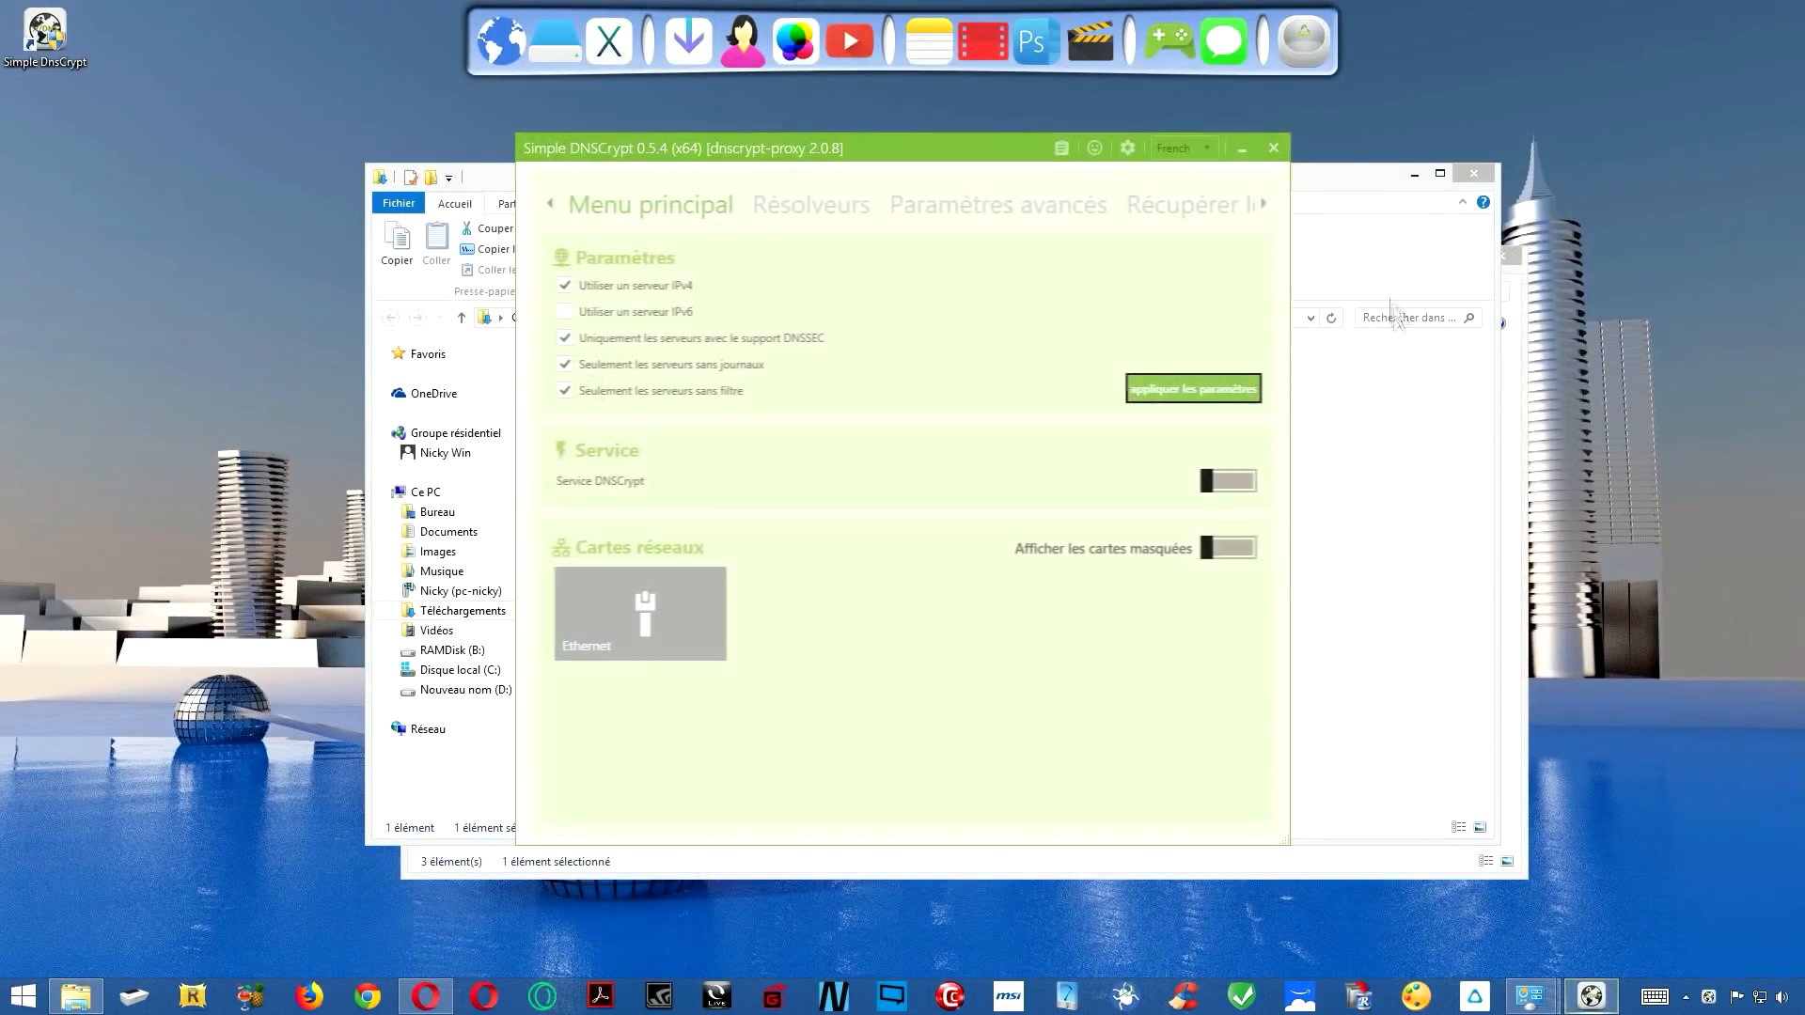
- Minimise the Téléchargements folder and close the TCP/IPv4 properties, Ethernet properties and Connexions réseau windows
{"action": "left_click", "coordinate": [1414, 175]}
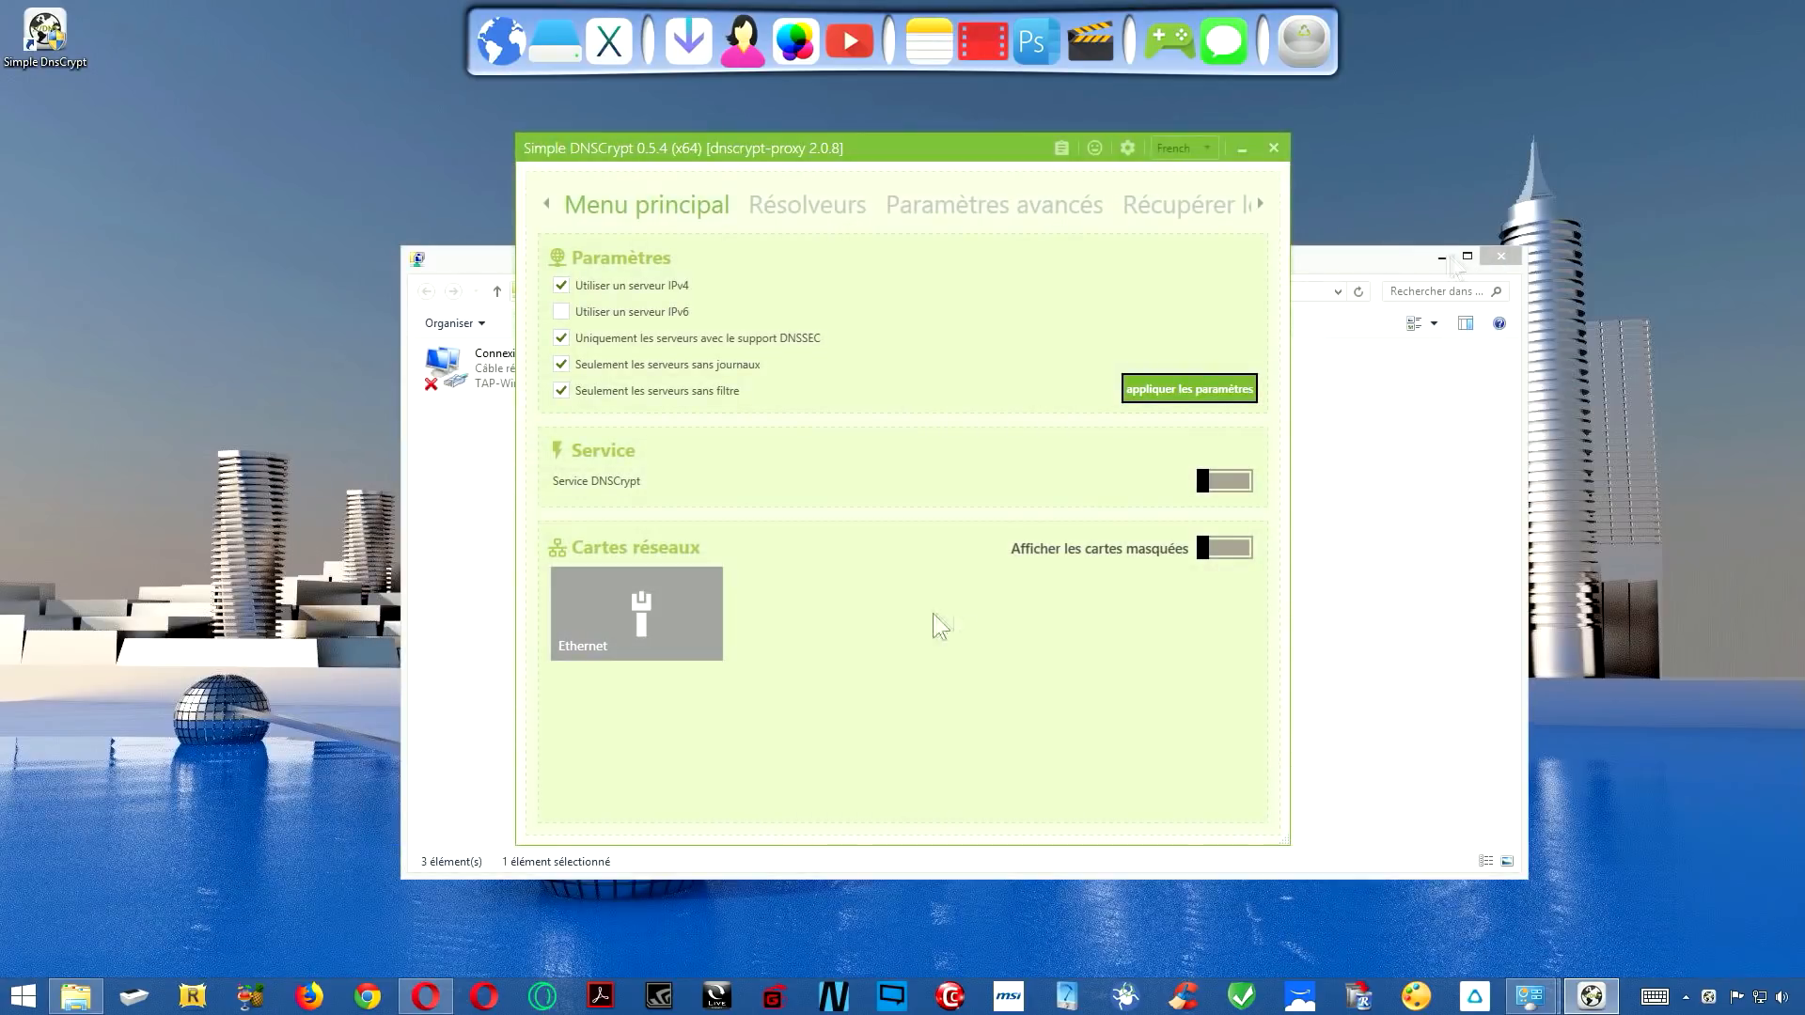
{"action": "left_click", "coordinate": [1325, 310]}
{"action": "left_click", "coordinate": [1006, 373]}
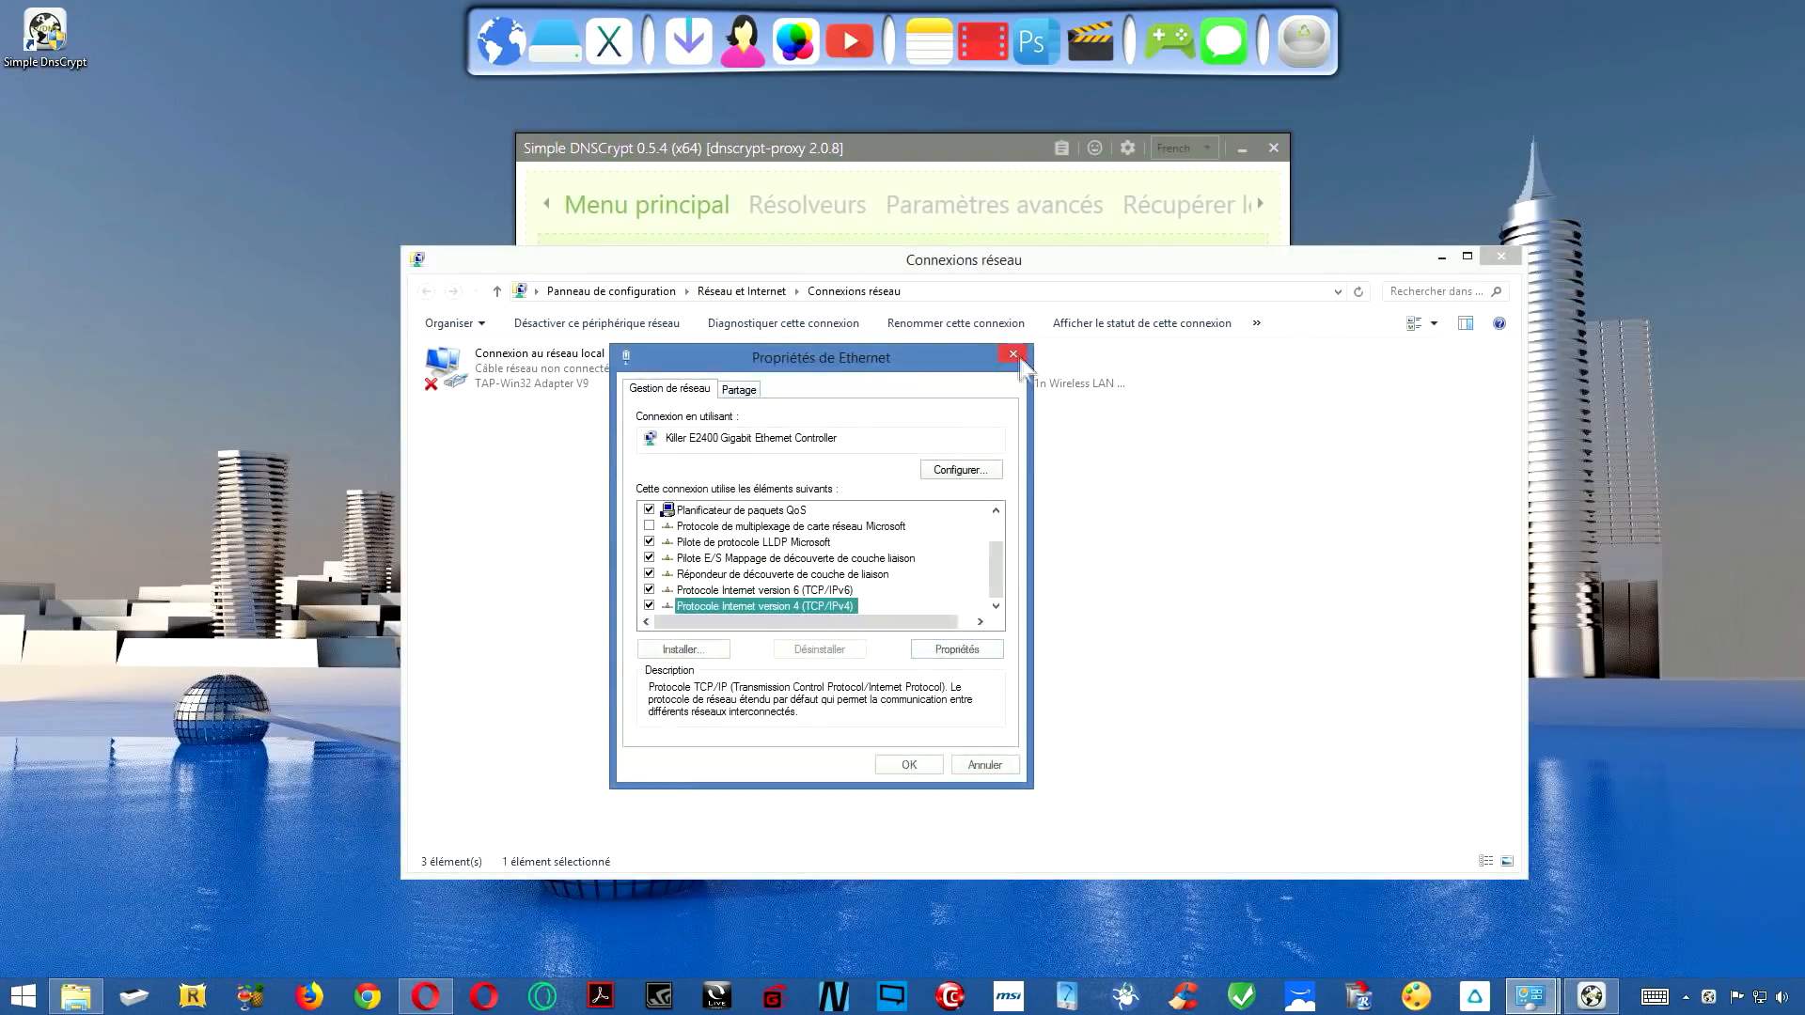
{"action": "left_click", "coordinate": [1013, 355]}
{"action": "left_click", "coordinate": [1509, 263]}
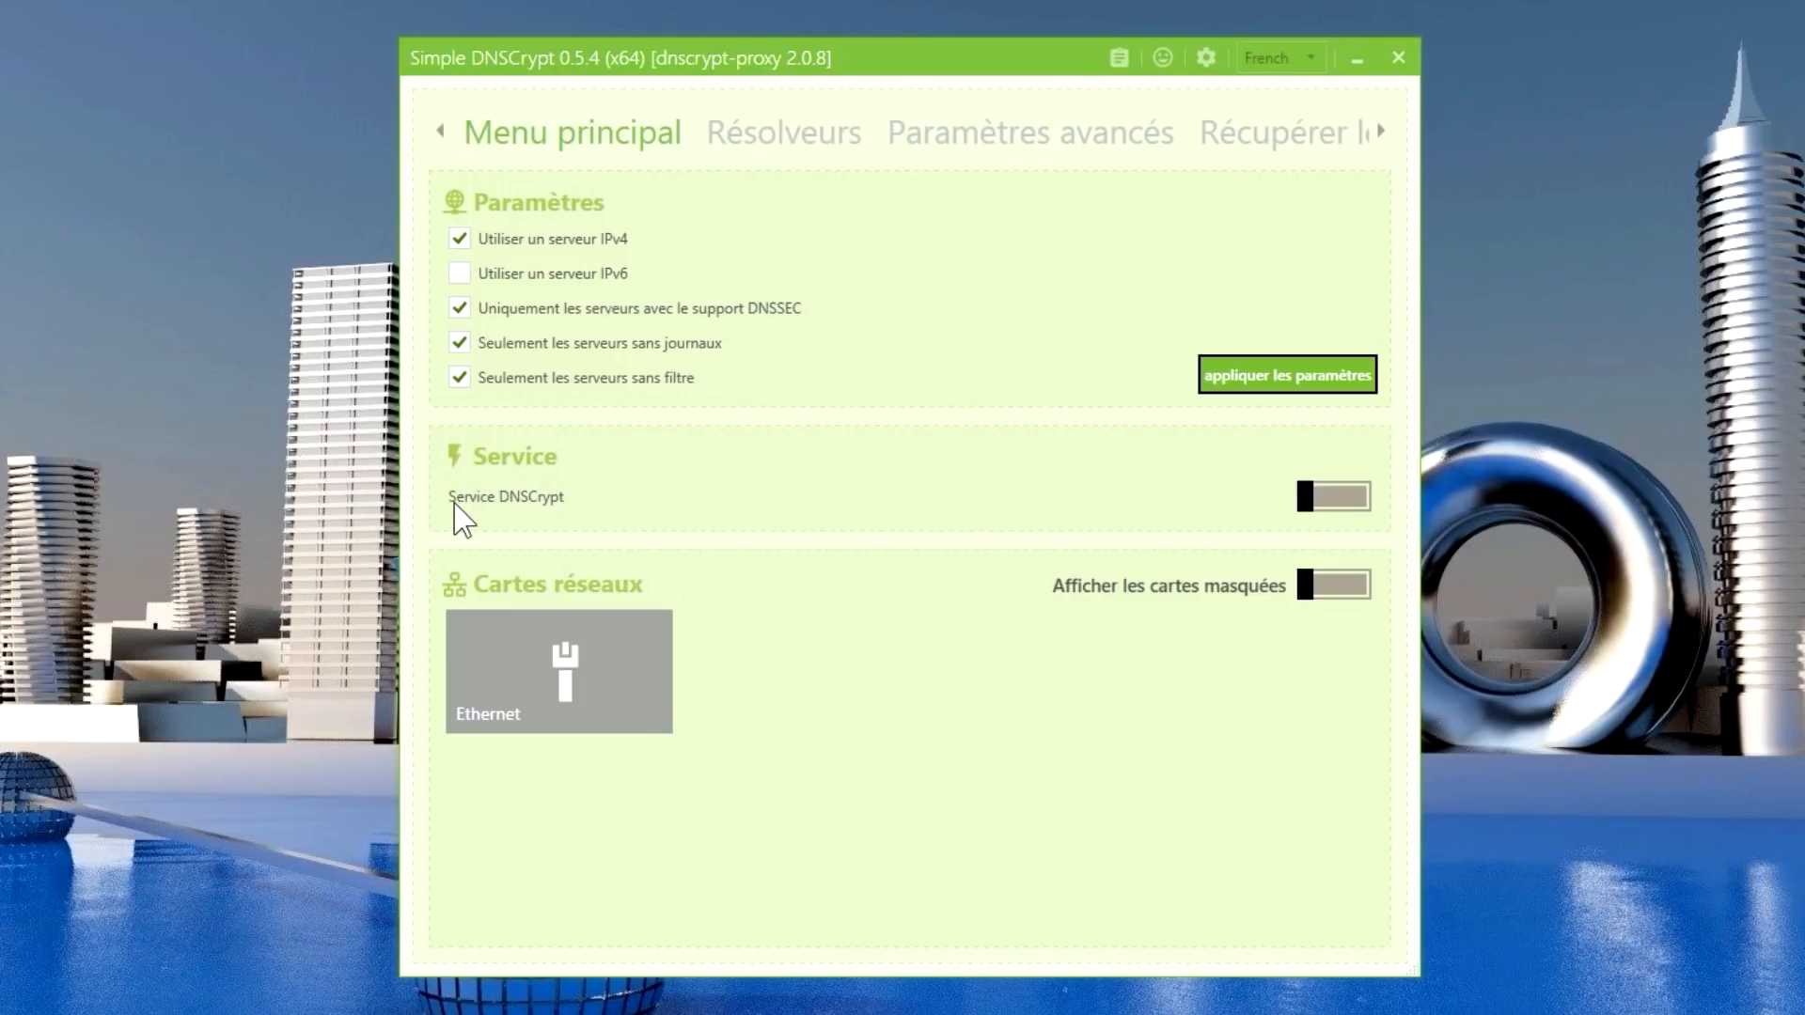
- Turn on the DNSCrypt service in Simple DNSCrypt and activate it for the Ethernet network card
{"action": "left_click", "coordinate": [1334, 503]}
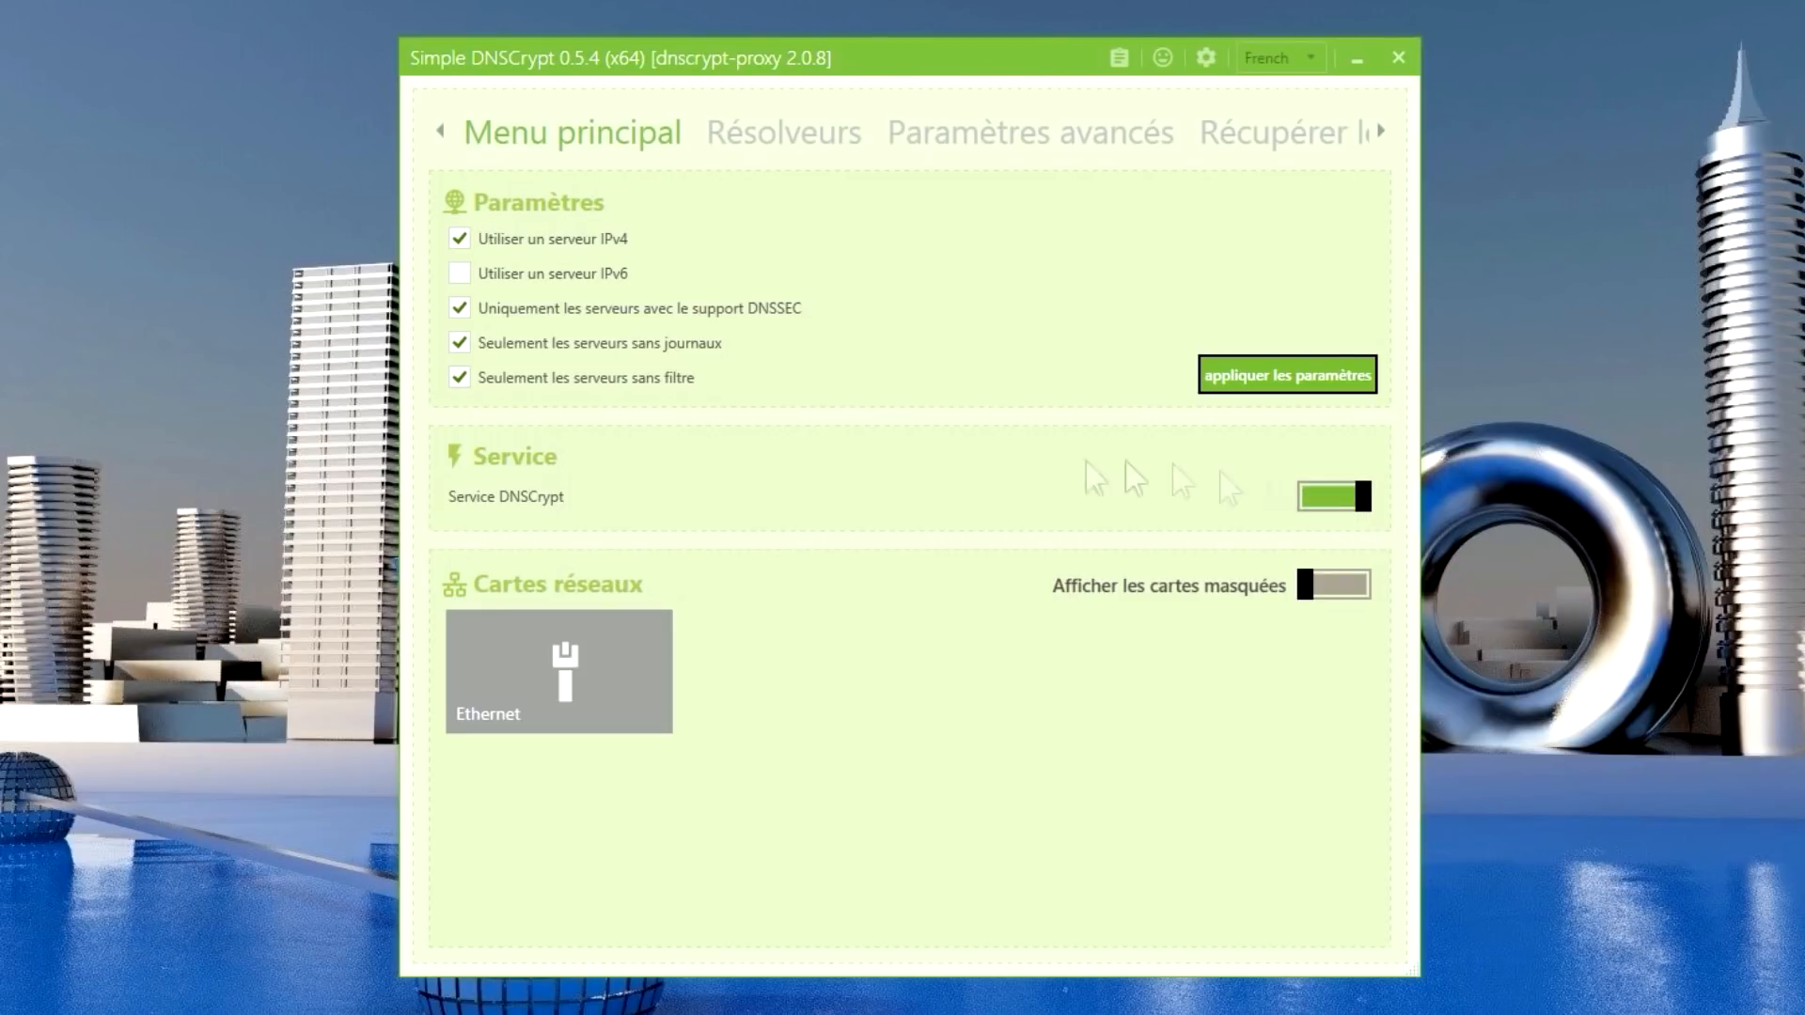
{"action": "left_click", "coordinate": [553, 677]}
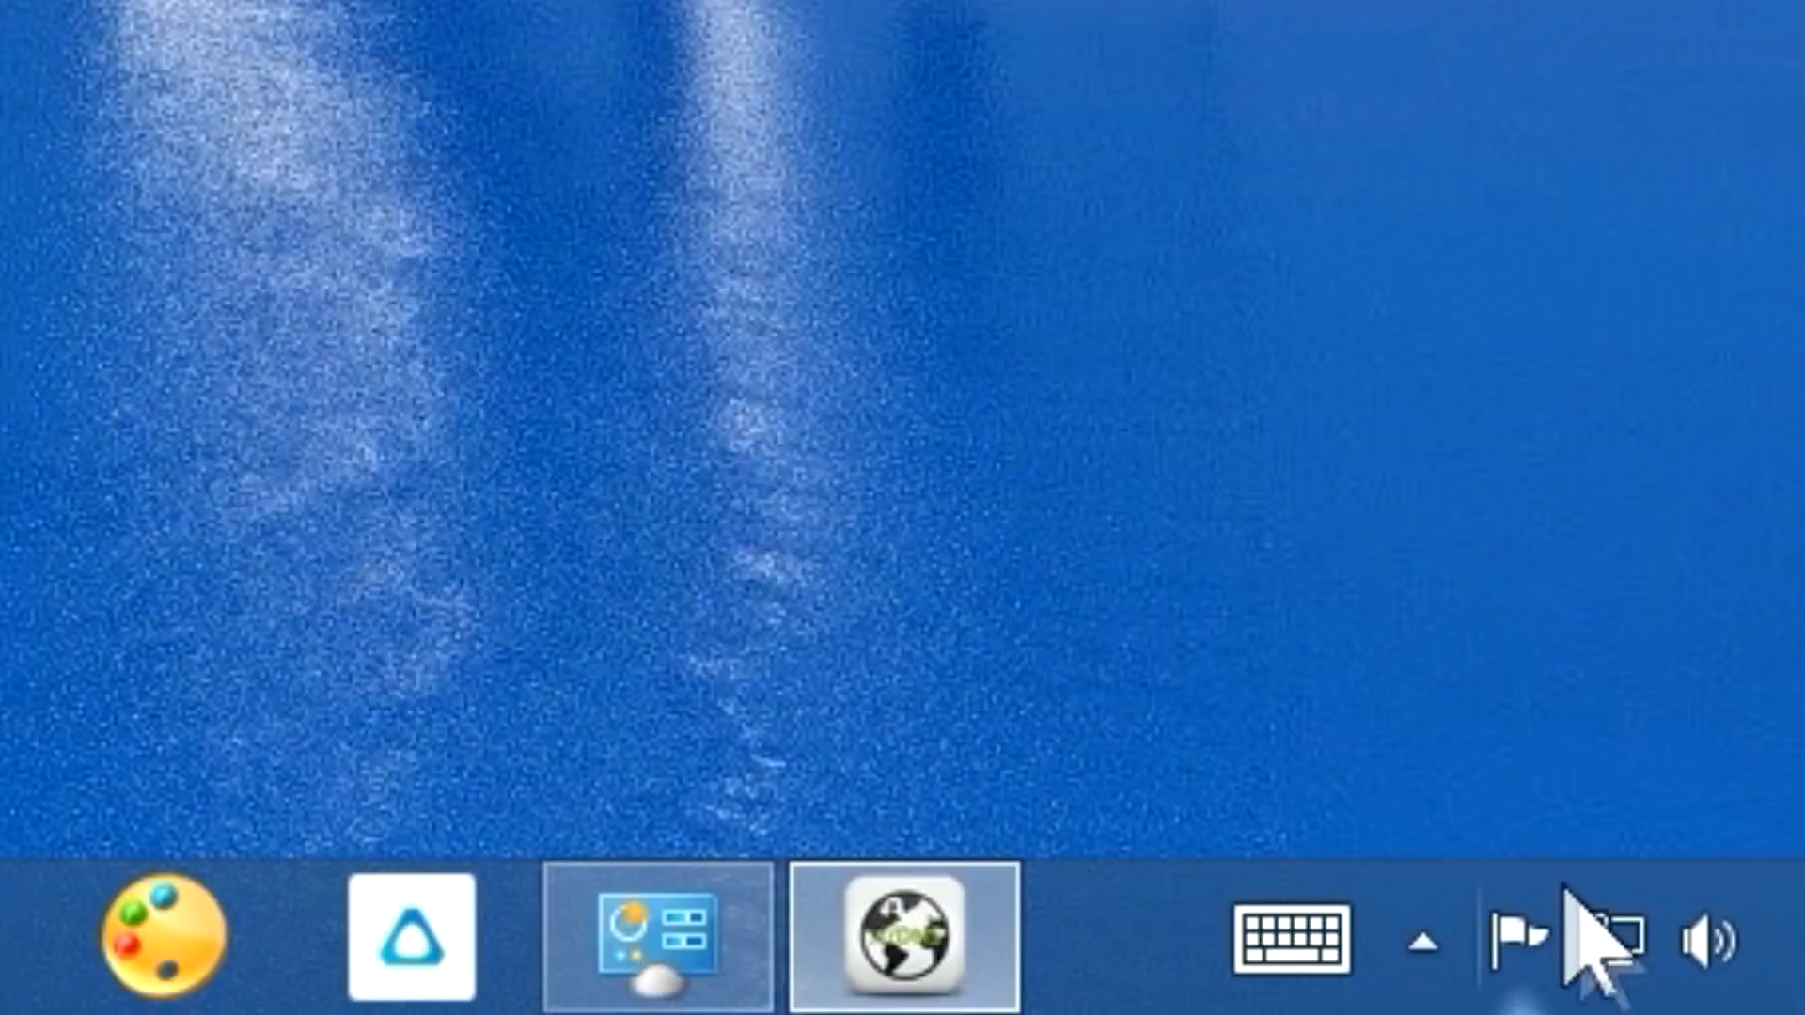
- Open Centre Réseau et partage from the network status options and show the adapter connections again
{"action": "right_click", "coordinate": [1613, 935]}
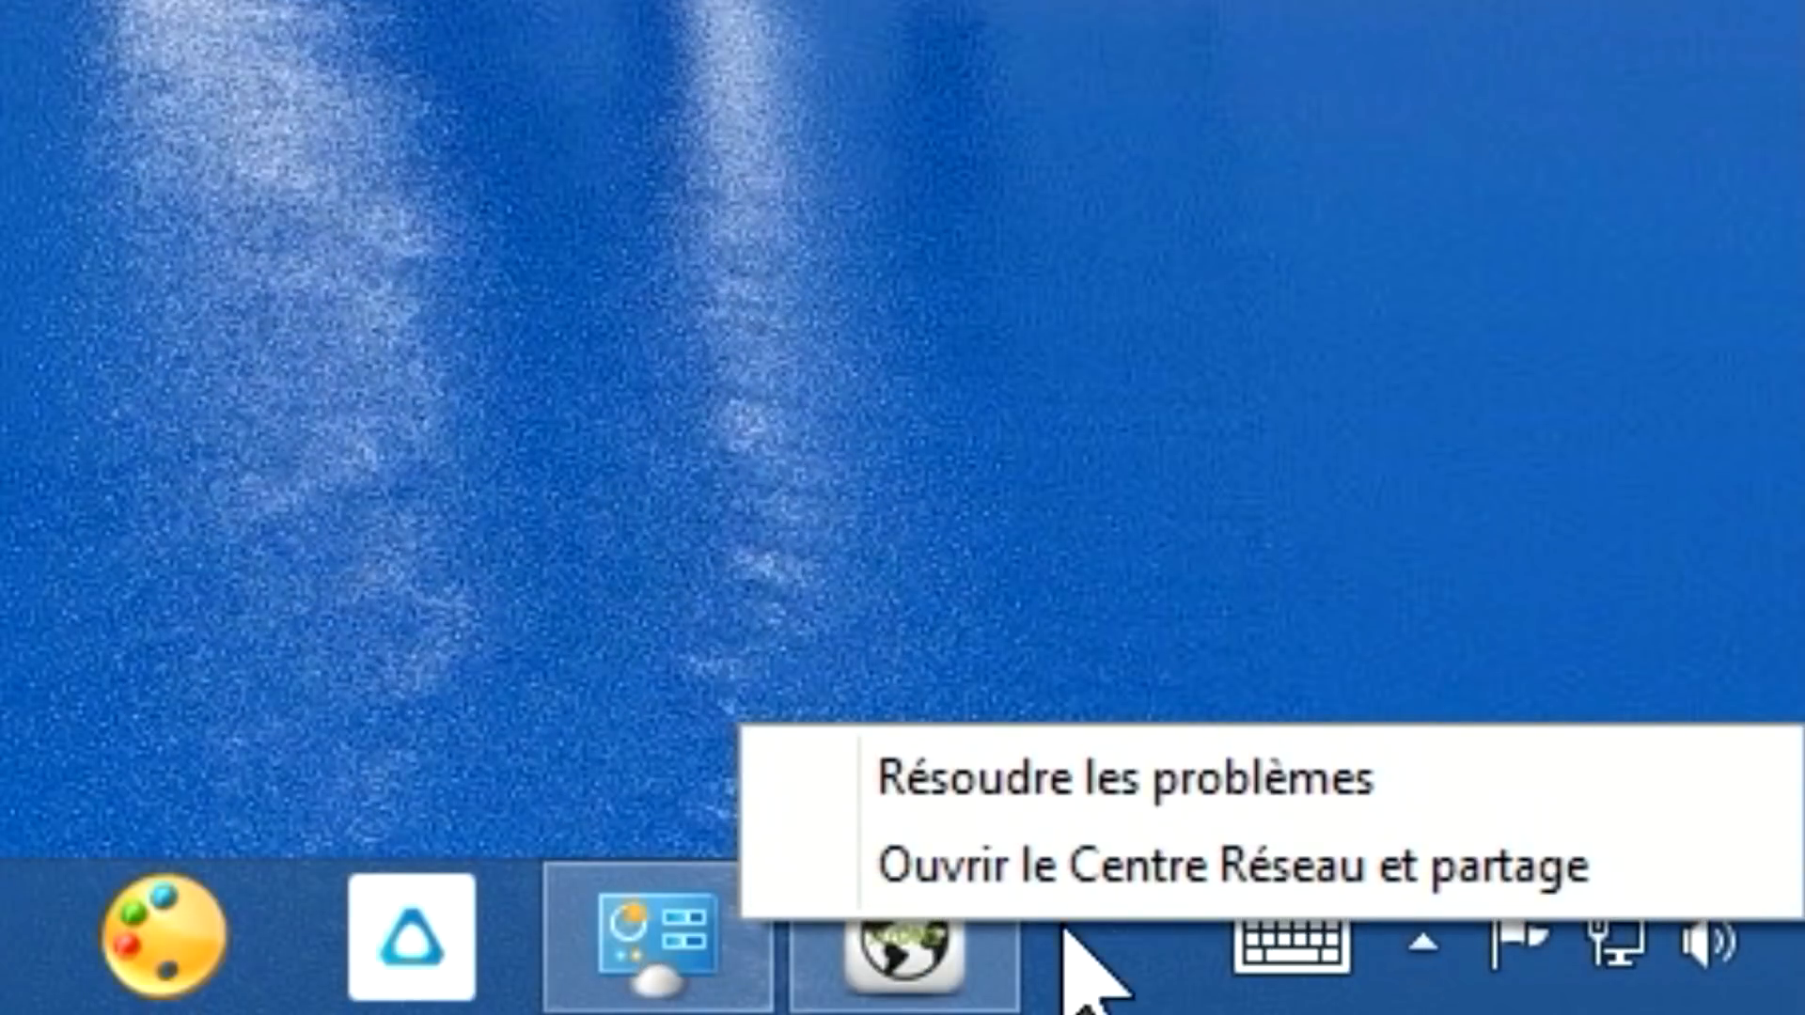
{"action": "left_click", "coordinate": [1186, 879]}
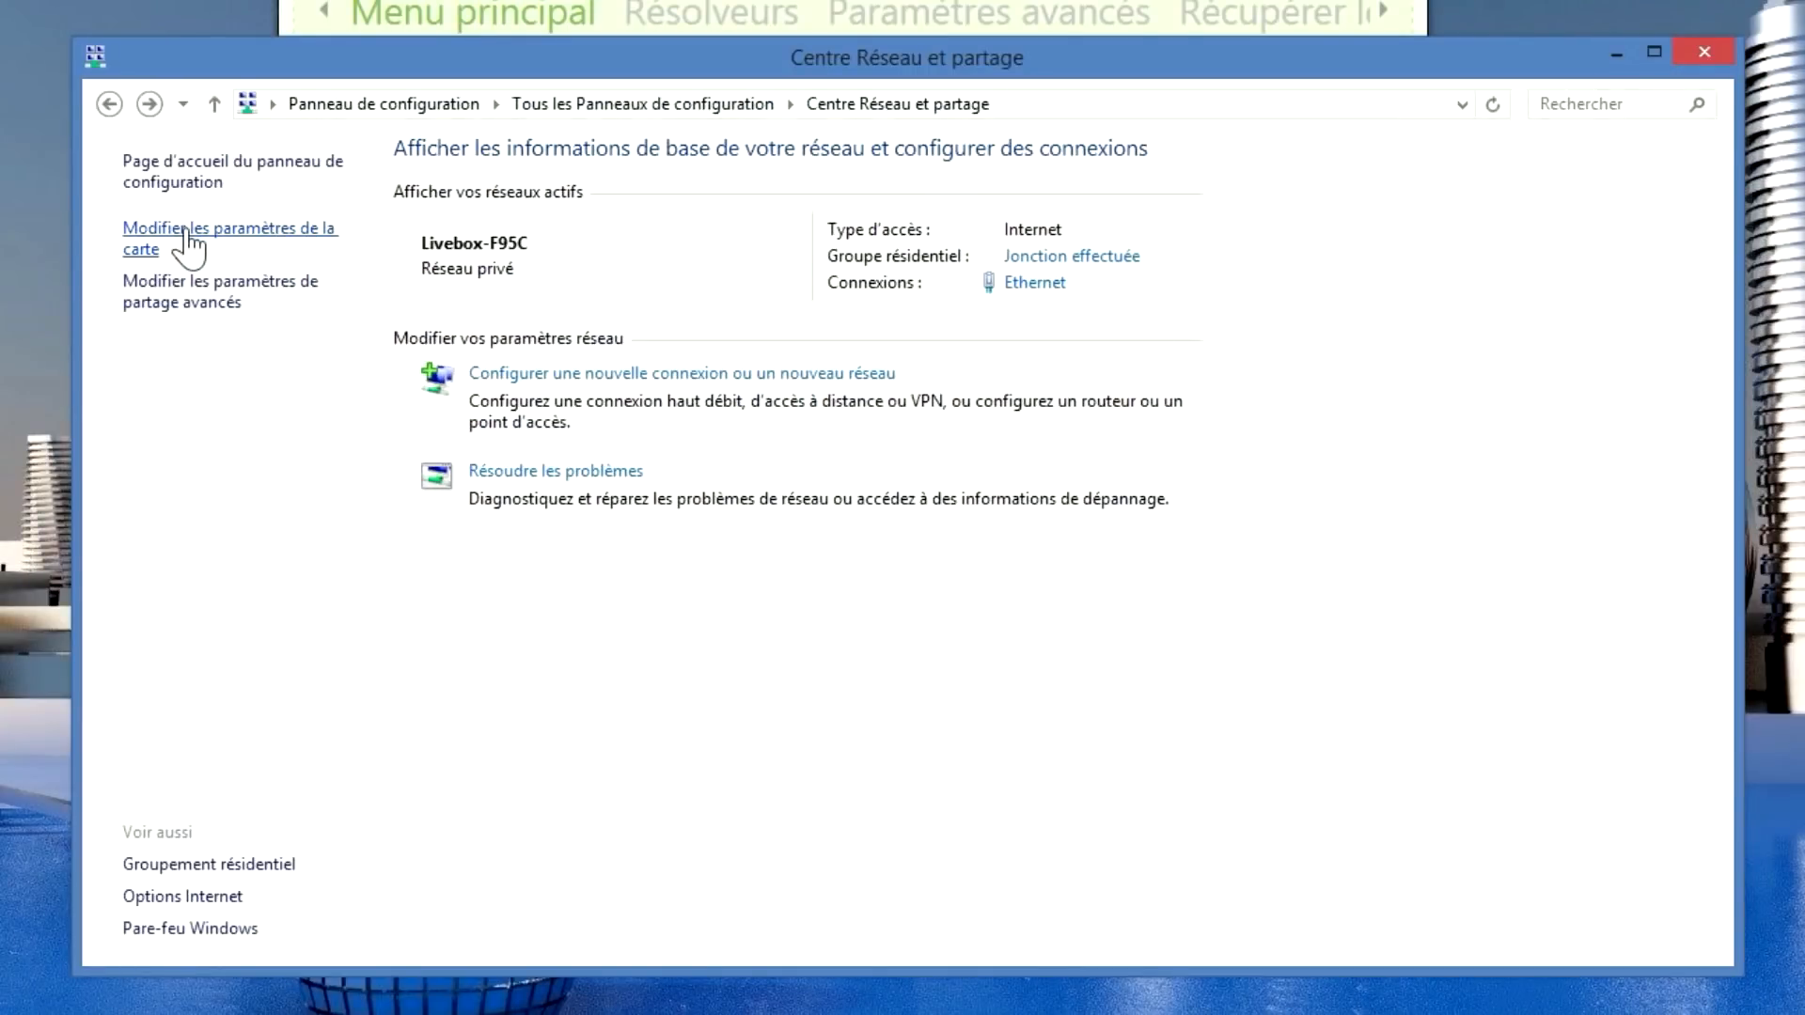
{"action": "left_click", "coordinate": [183, 237]}
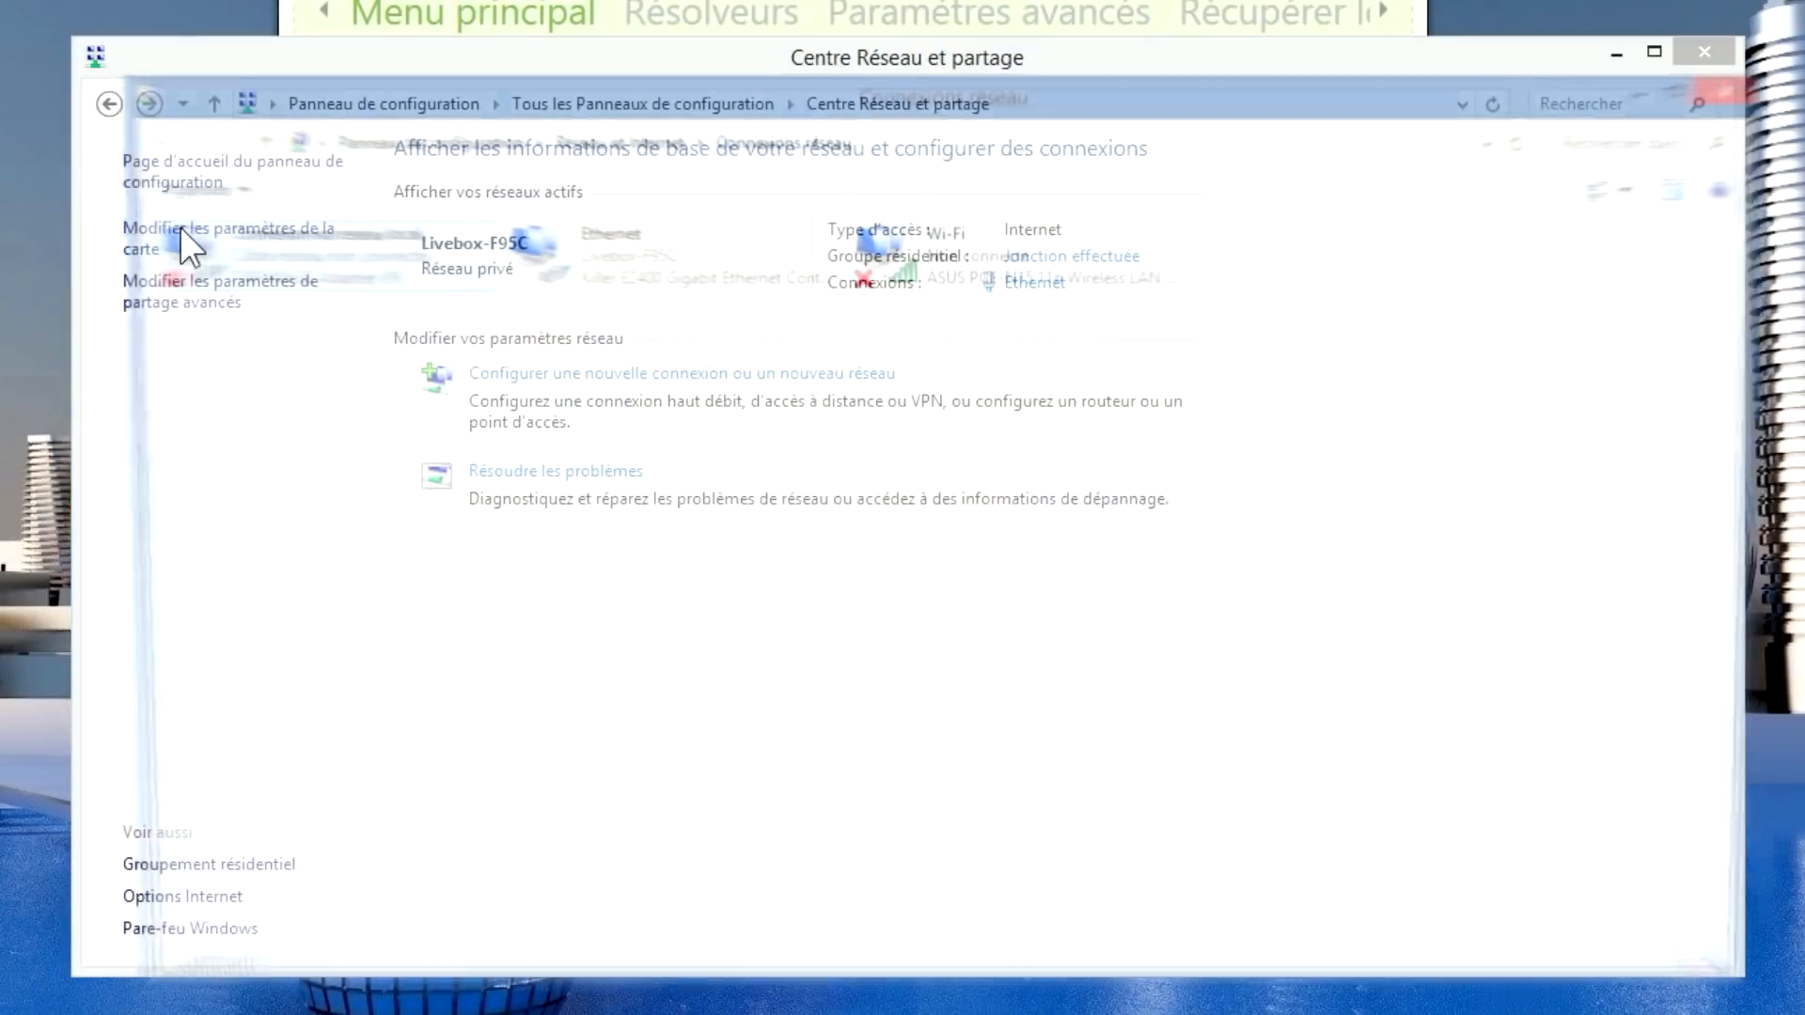
- Open the Ethernet adapter's TCP/IPv4 properties and check its preferred DNS server address
{"action": "left_click", "coordinate": [590, 278]}
{"action": "right_click", "coordinate": [587, 271]}
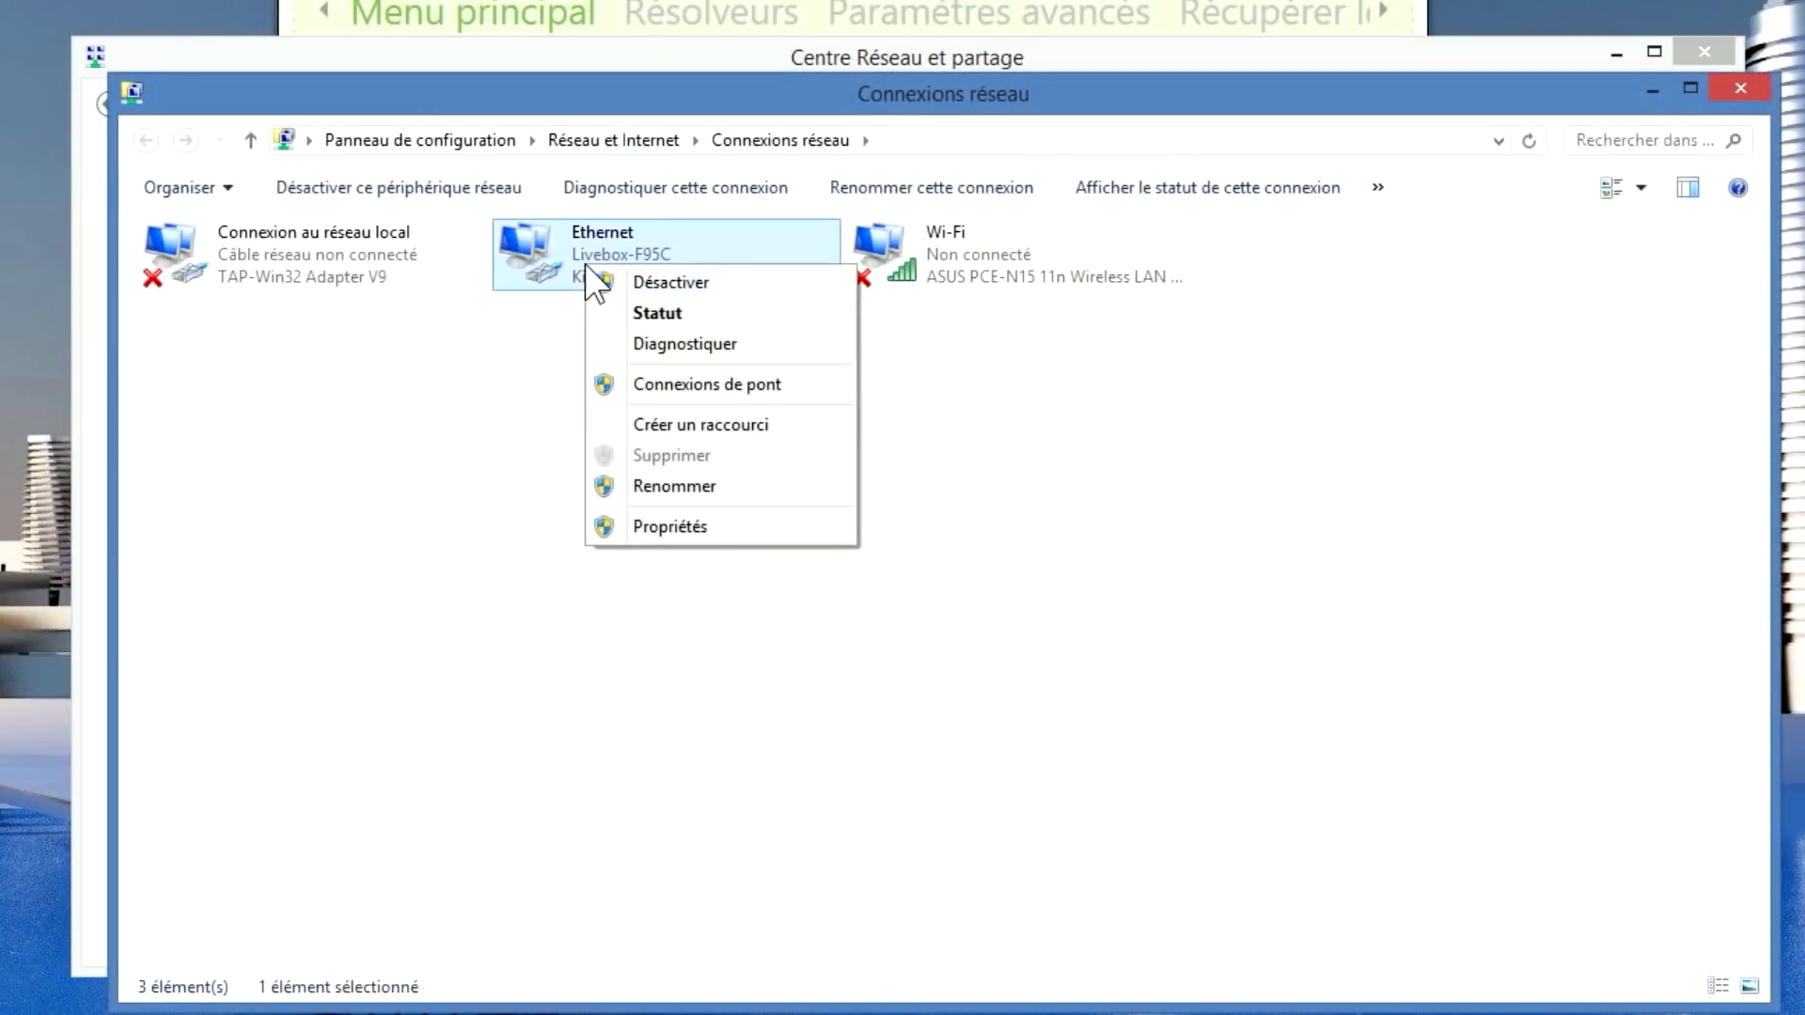
{"action": "left_click", "coordinate": [673, 529]}
{"action": "left_click_drag", "start_coordinate": [465, 216], "coordinate": [806, 63]}
{"action": "left_click_drag", "start_coordinate": [1059, 336], "coordinate": [1060, 372]}
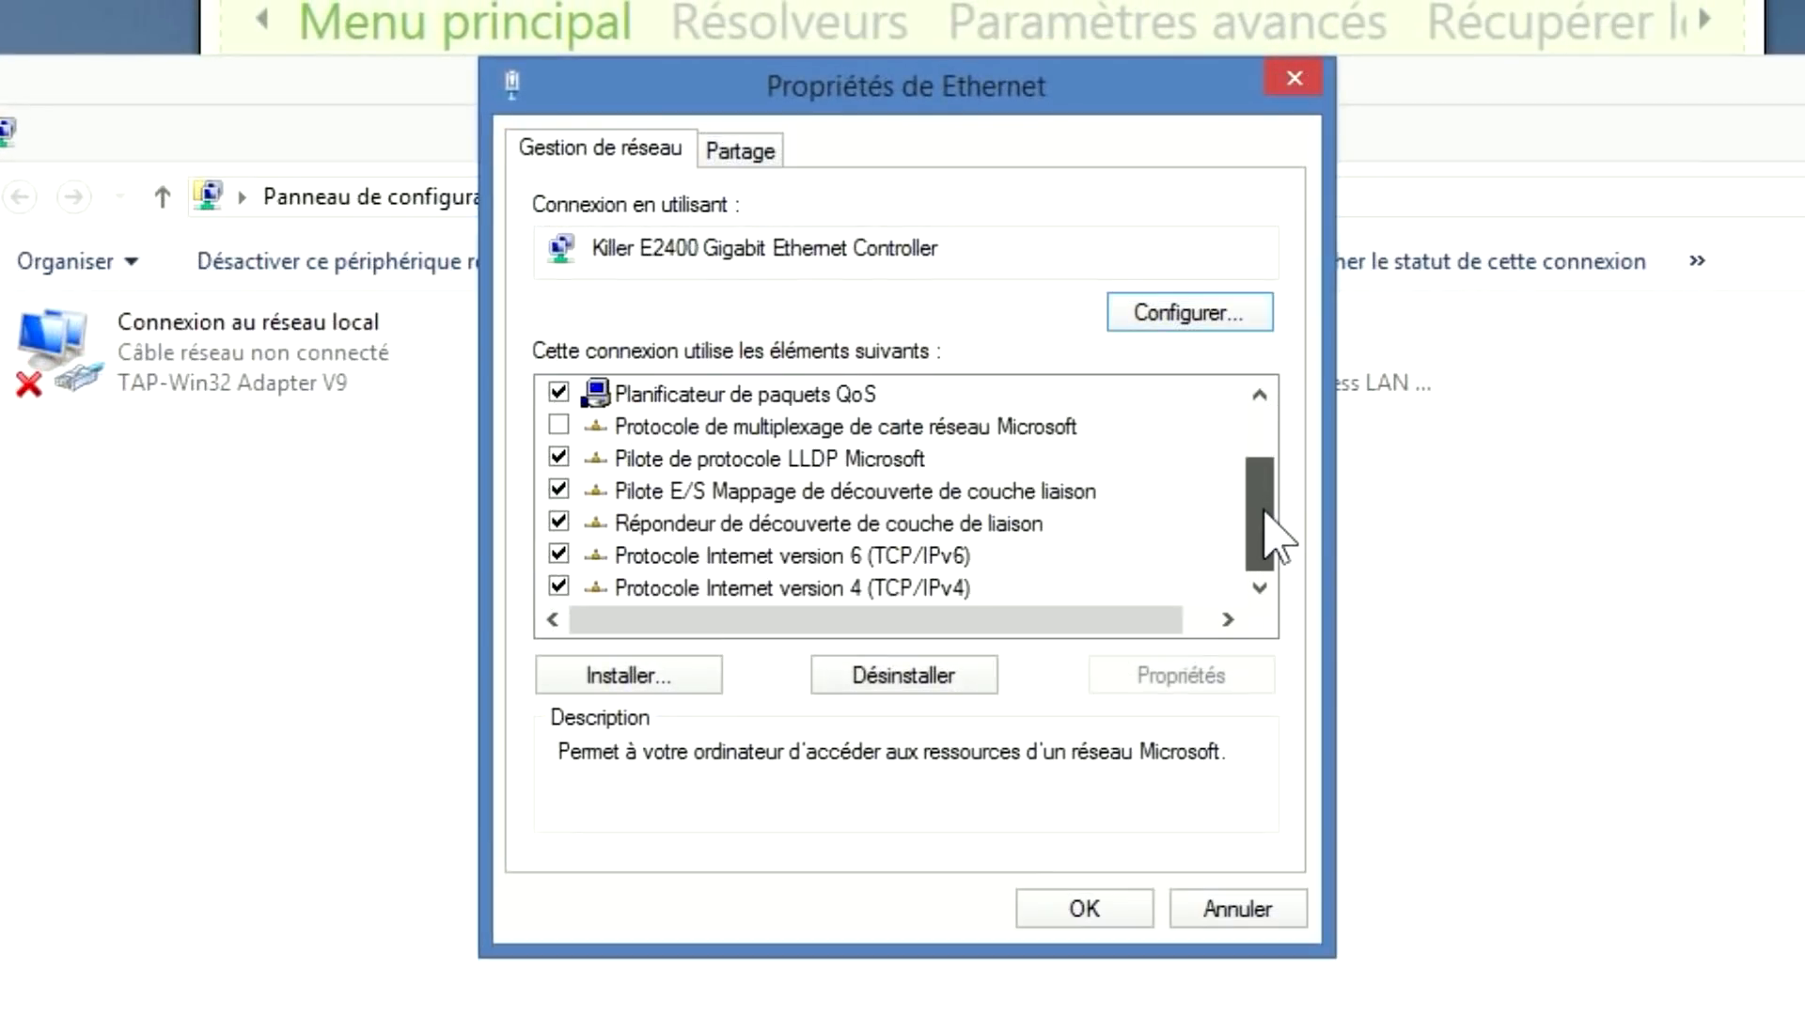
{"action": "left_click", "coordinate": [785, 589]}
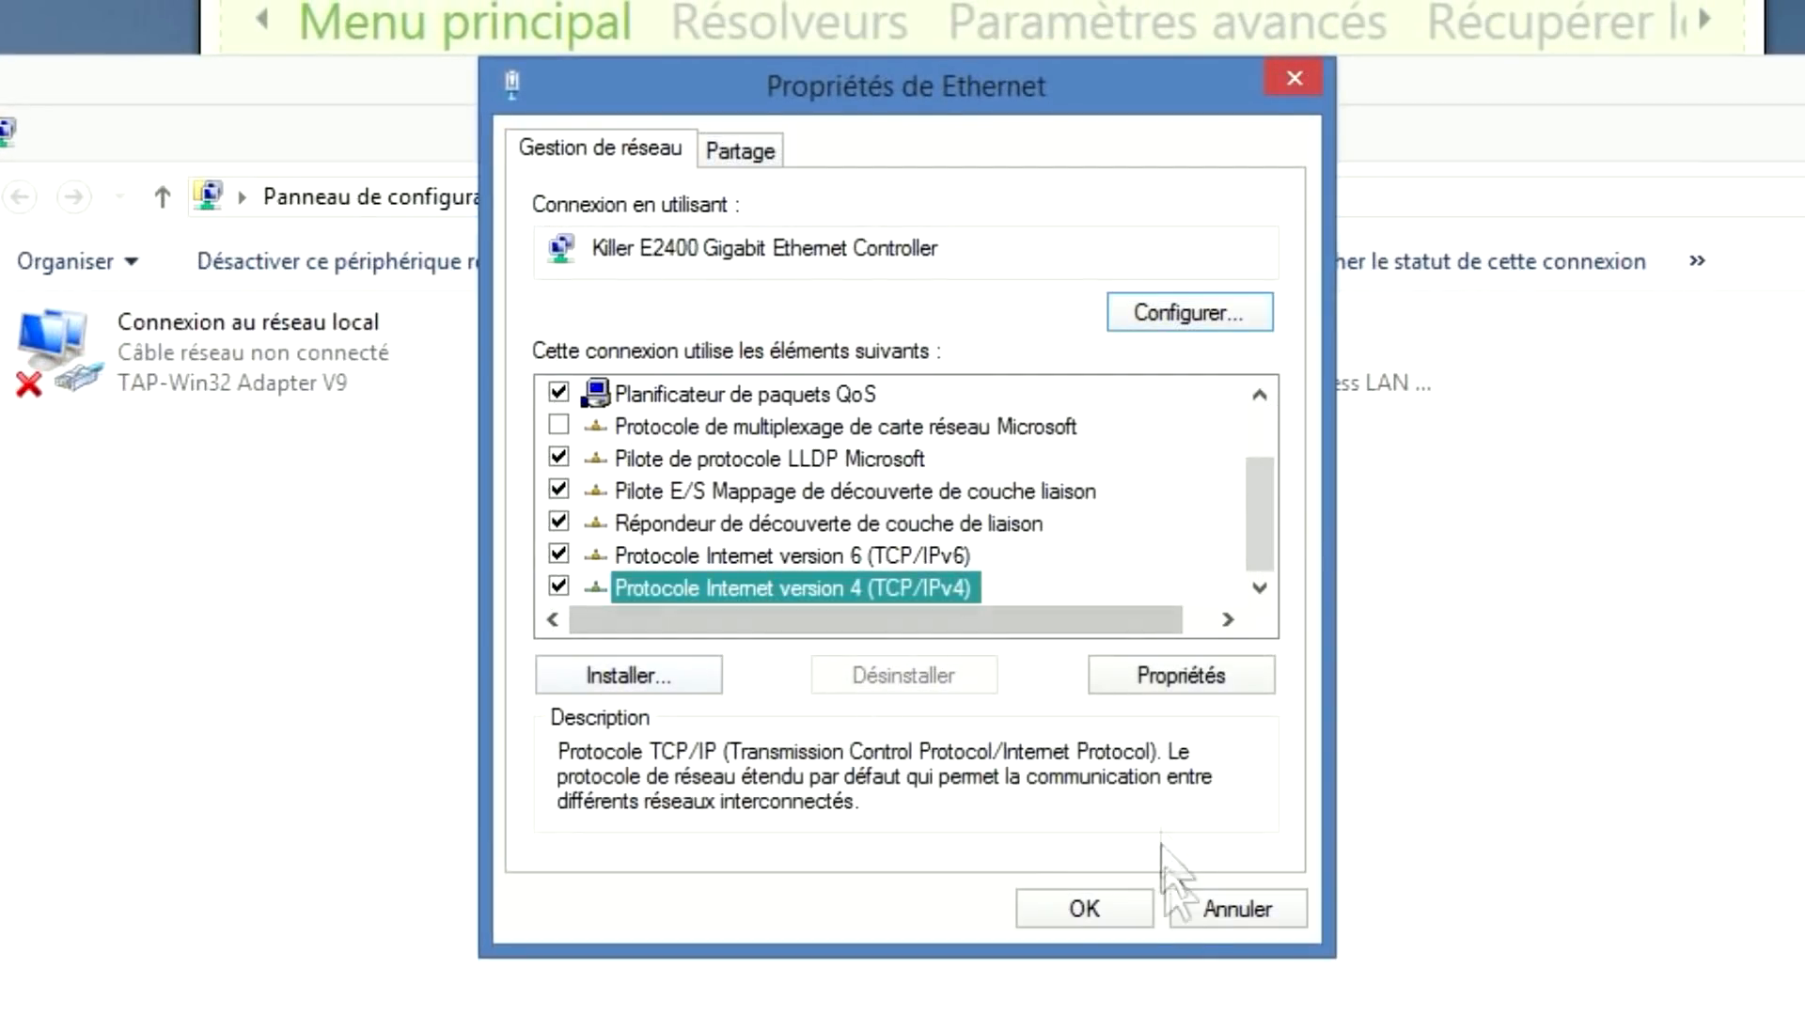
{"action": "left_click", "coordinate": [1137, 678]}
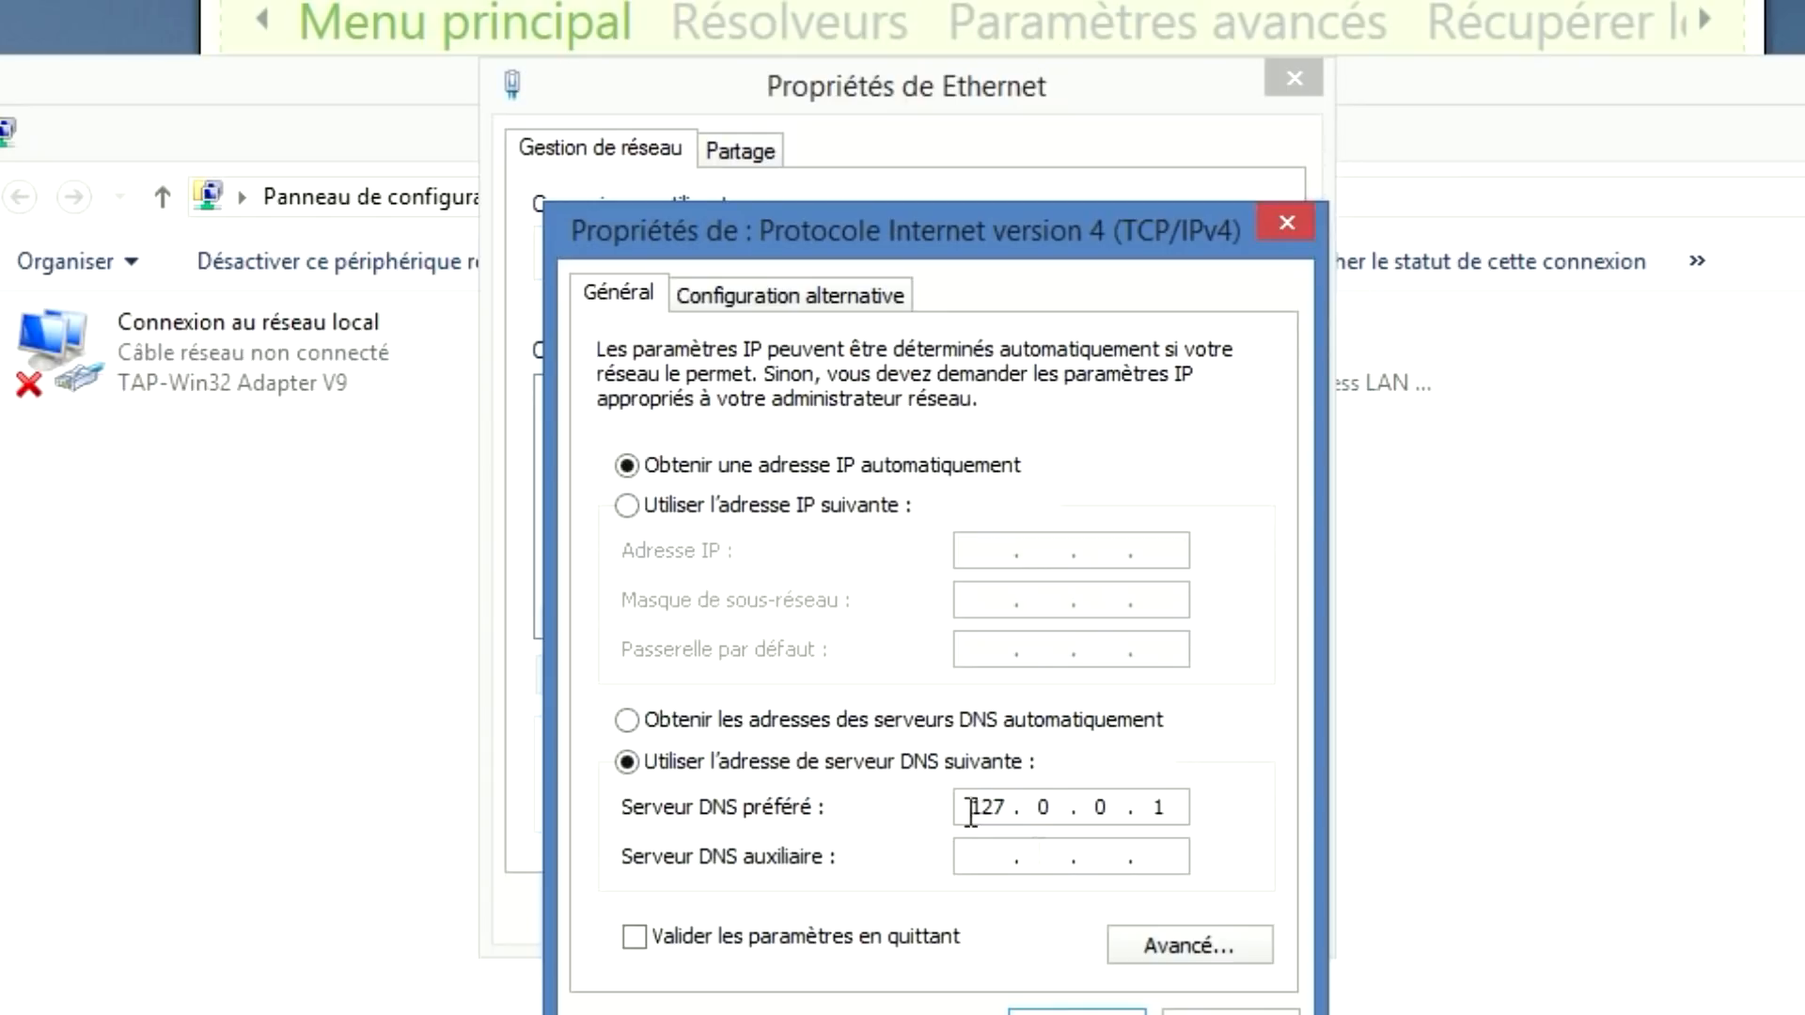
- Close the TCP/IPv4 and Ethernet properties, then the Connexions réseau and Centre Réseau et partage windows
{"action": "left_click", "coordinate": [1284, 224]}
{"action": "left_click", "coordinate": [1297, 77]}
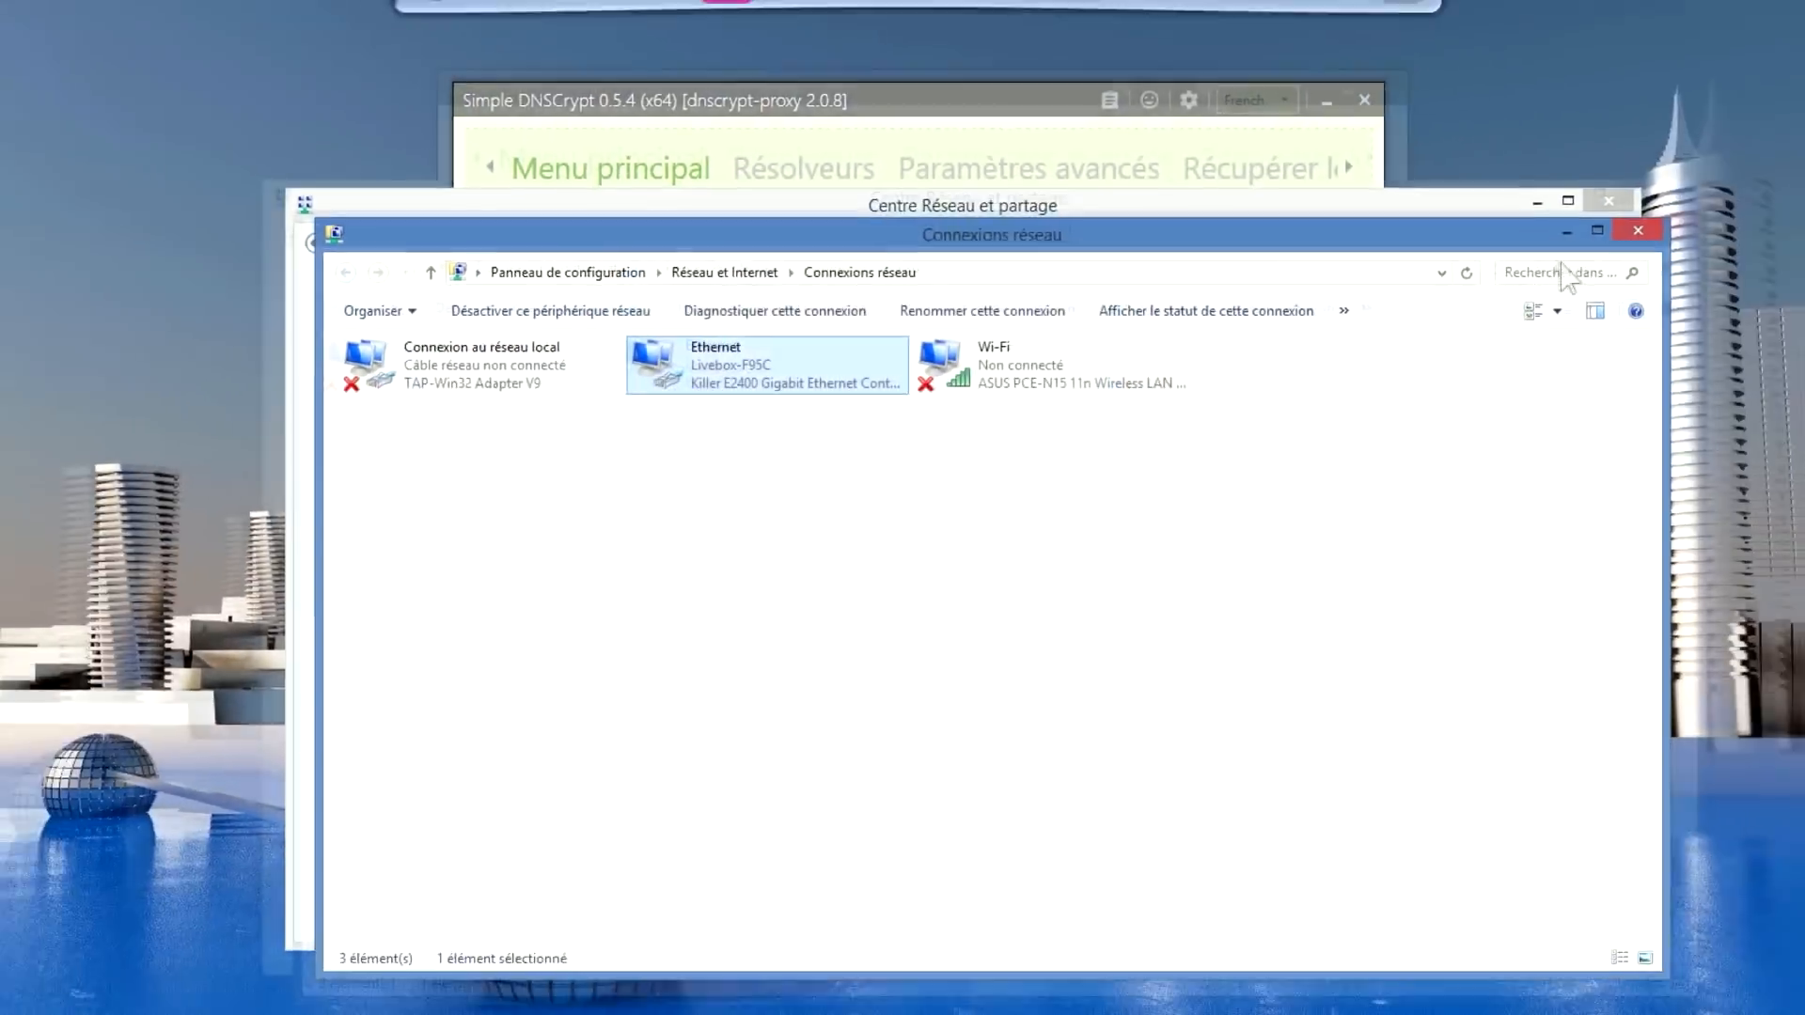
{"action": "left_click", "coordinate": [1637, 231]}
{"action": "left_click", "coordinate": [1608, 200]}
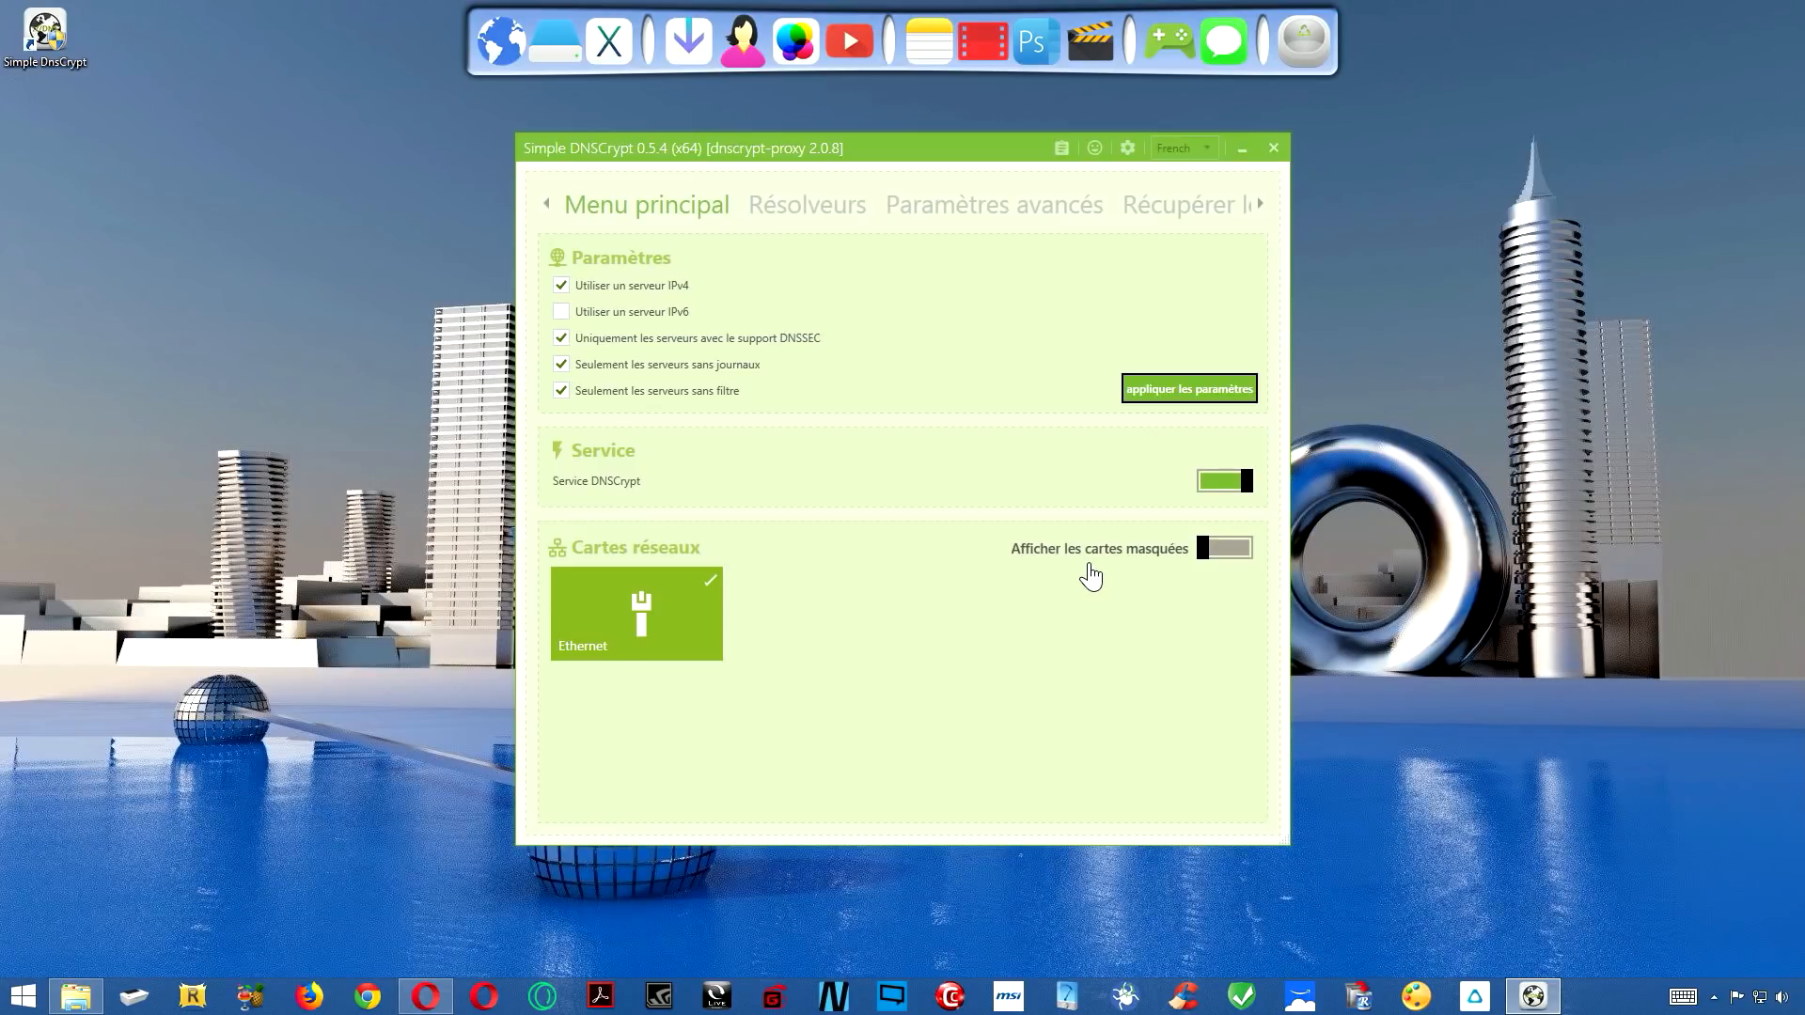
- Open the Windows Services console from Outils d'administration in the Panneau de configuration
{"action": "right_click", "coordinate": [24, 995]}
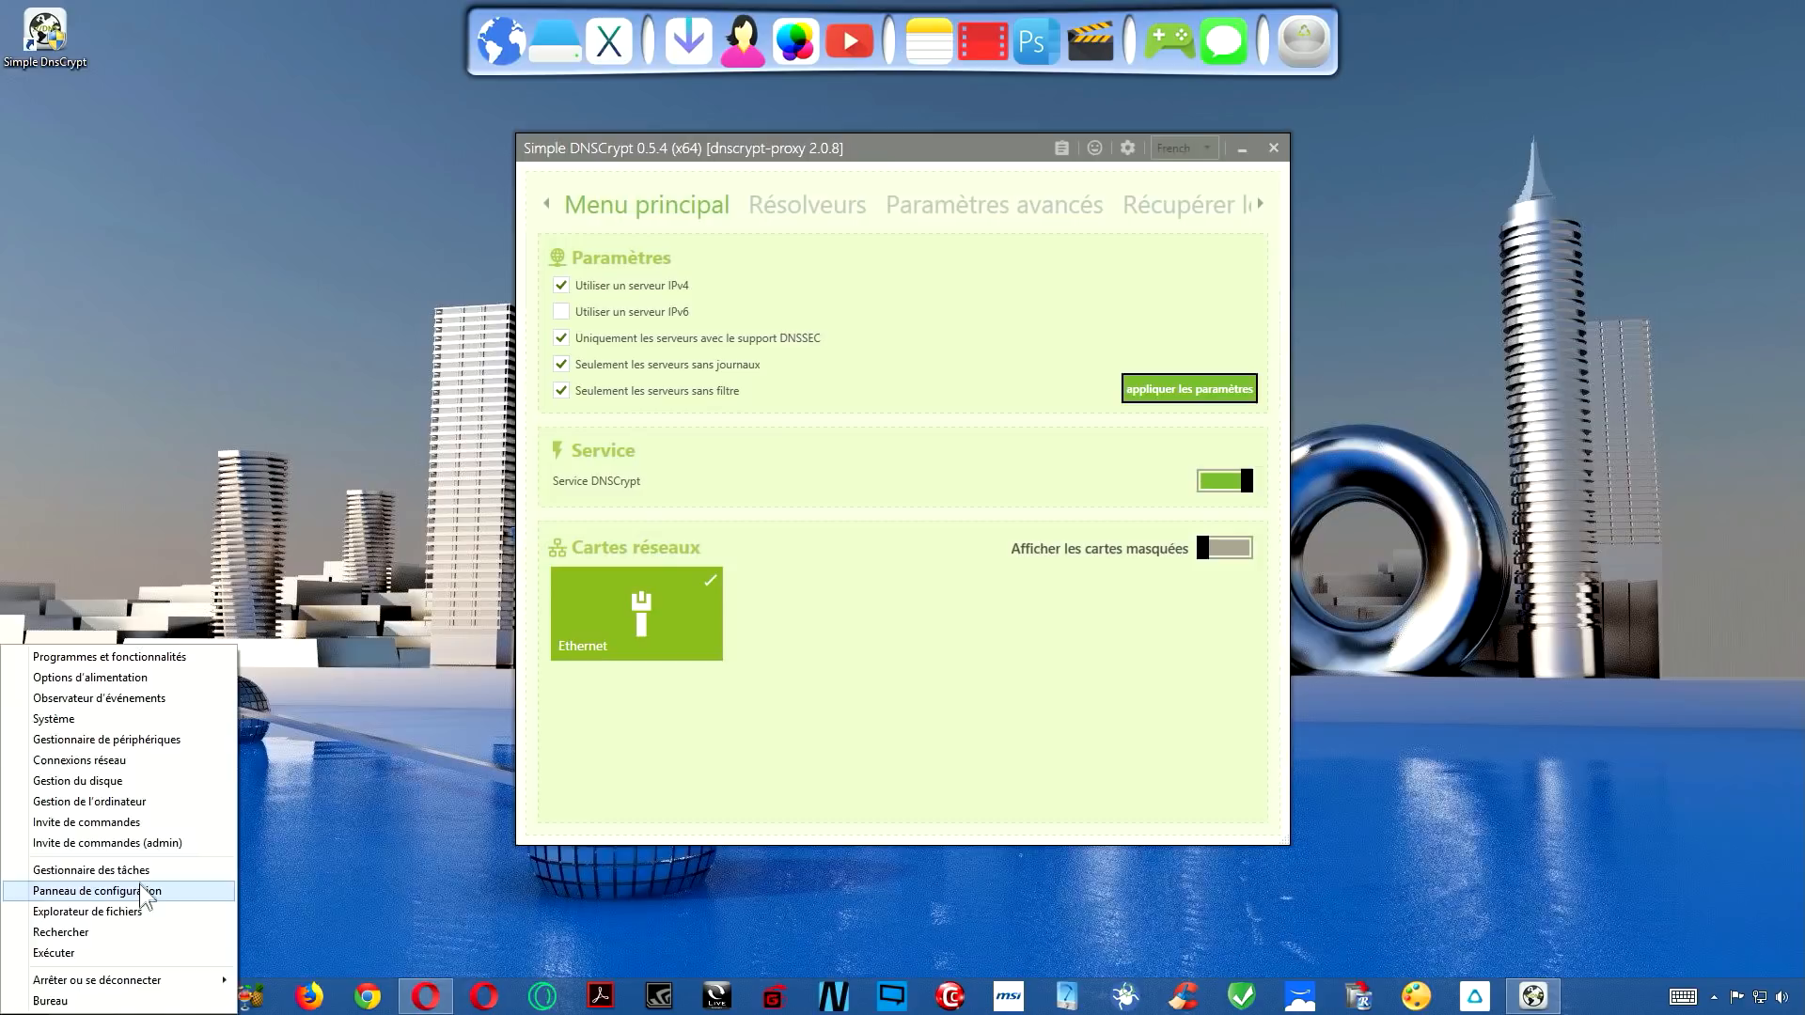
{"action": "left_click", "coordinate": [151, 891]}
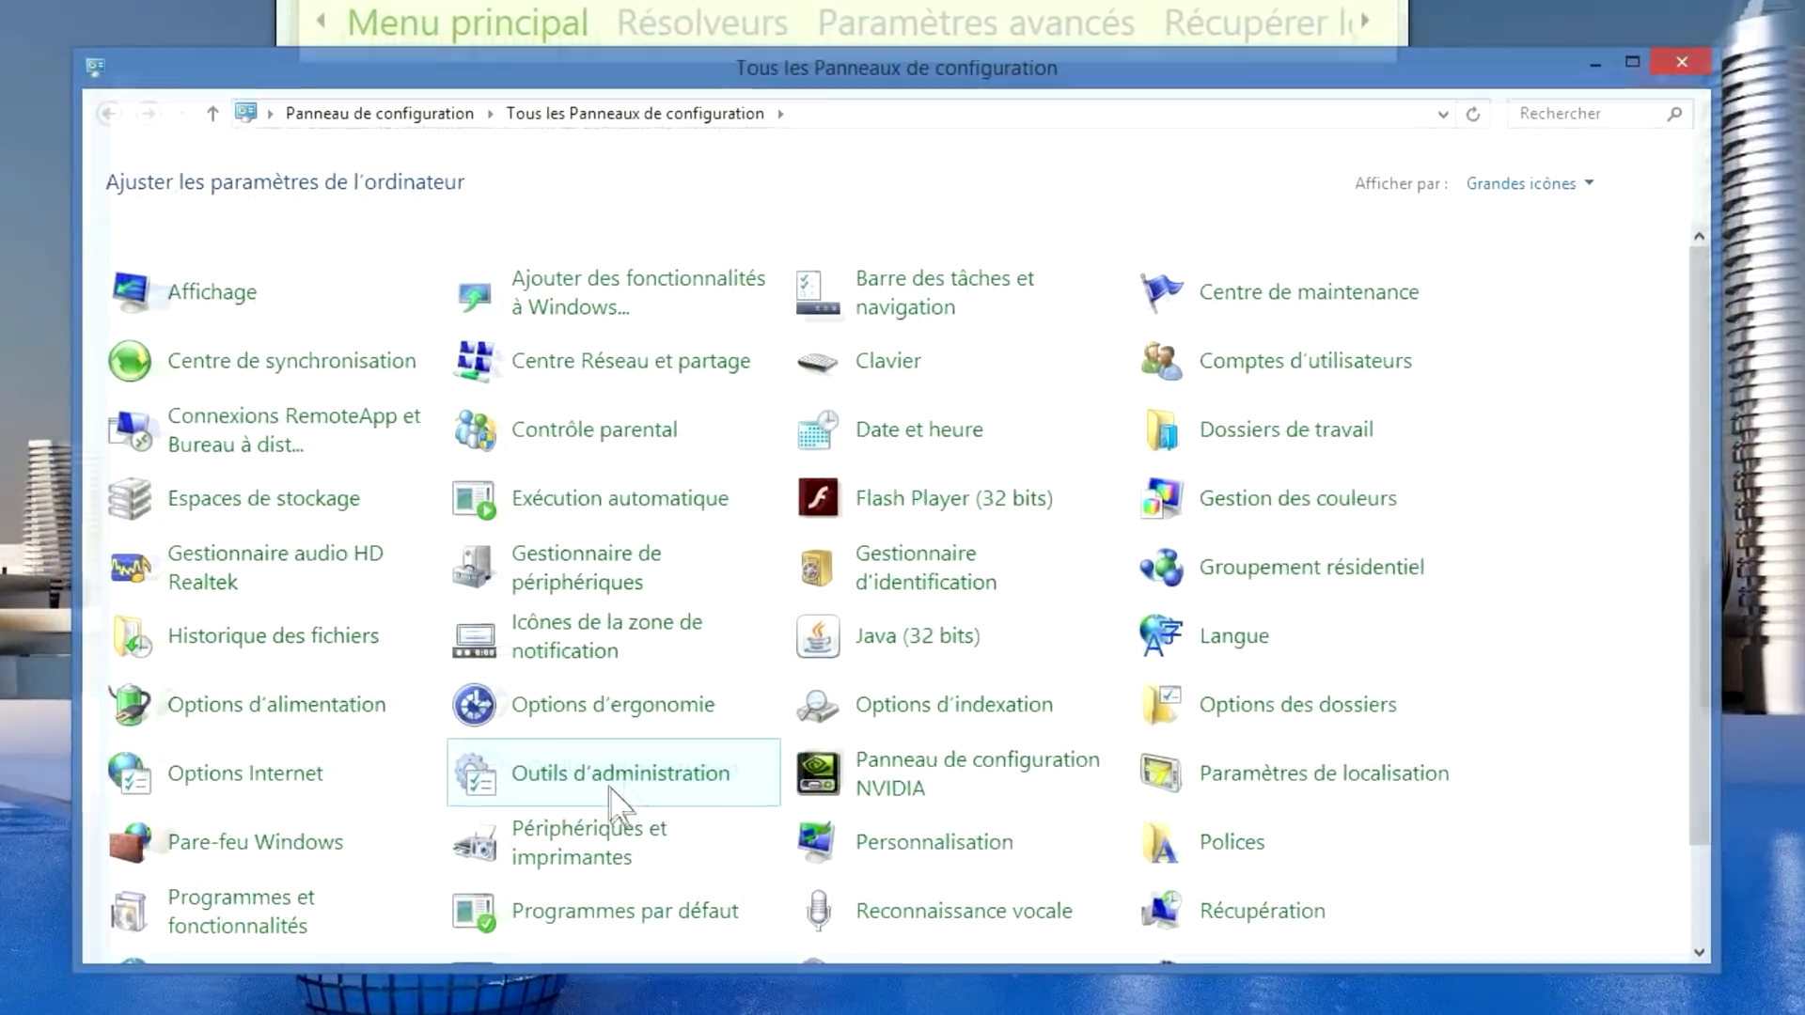
{"action": "left_click", "coordinate": [612, 784]}
{"action": "left_click", "coordinate": [441, 771]}
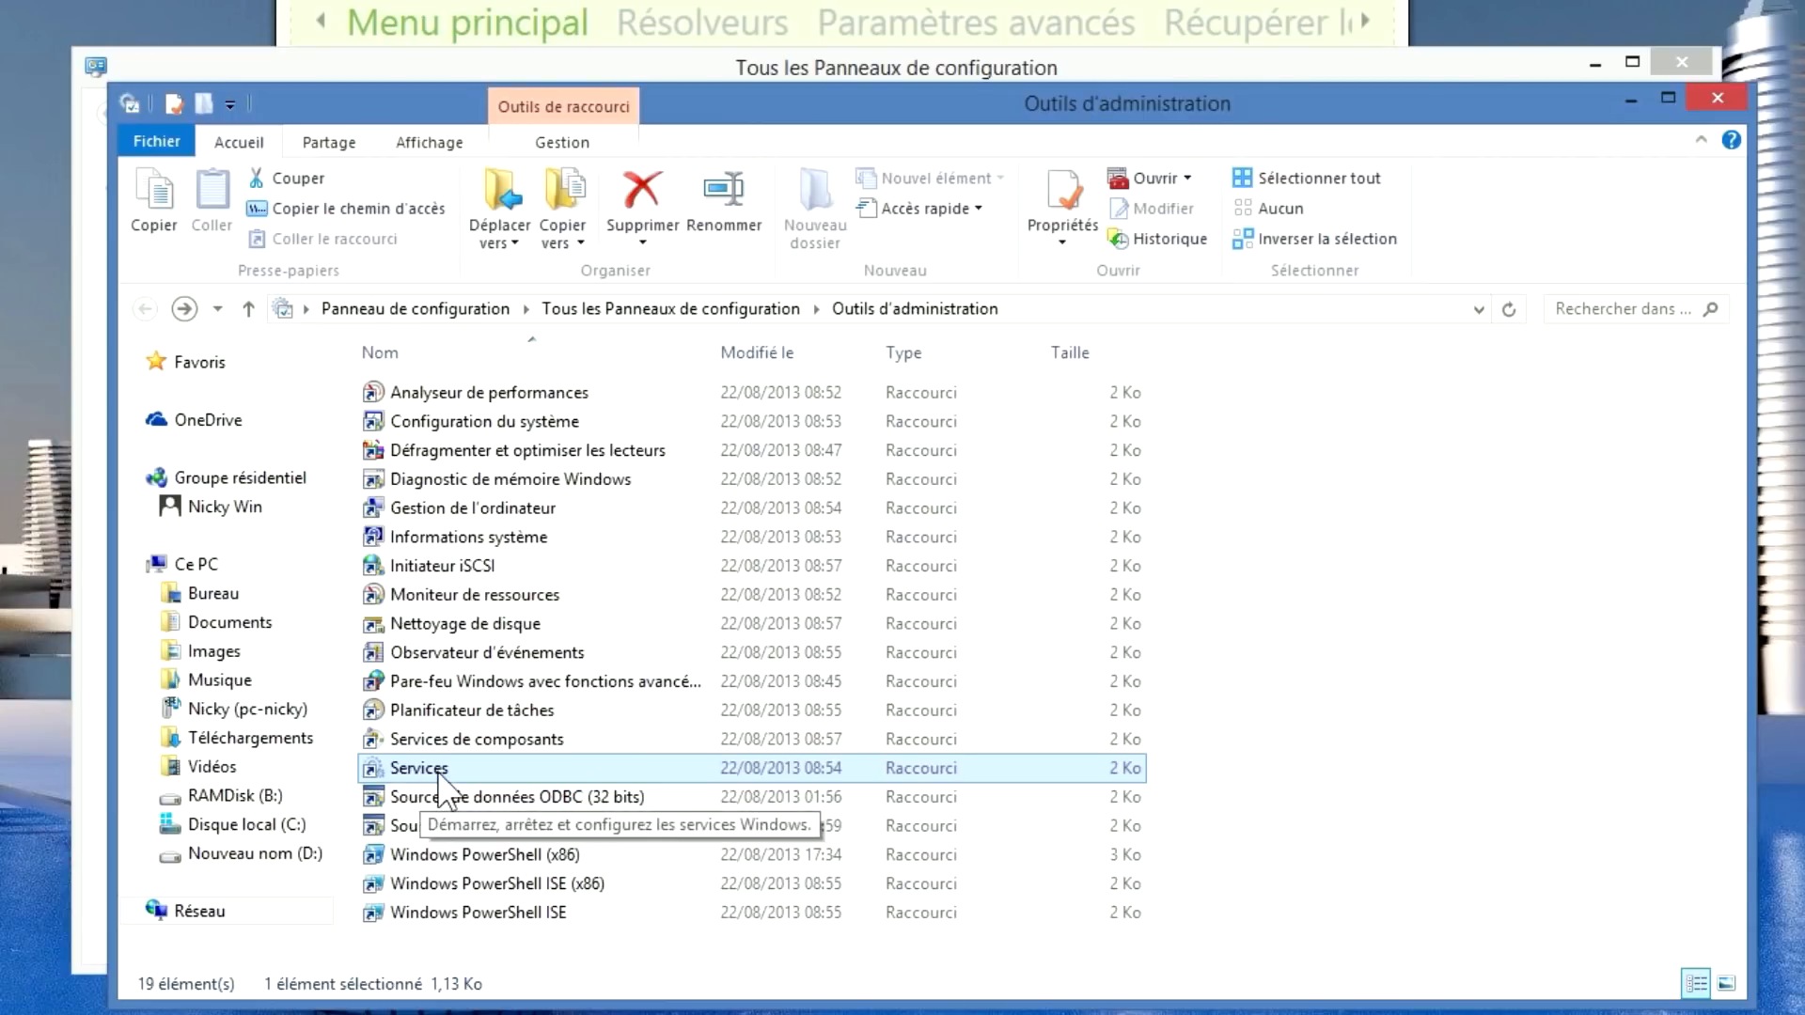
{"action": "double_click", "coordinate": [435, 776]}
- Find the DNSCrypt client proxy service in the services list and open its properties
{"action": "left_click_drag", "start_coordinate": [624, 81], "coordinate": [751, 87]}
{"action": "left_click", "coordinate": [789, 588]}
{"action": "scroll", "coordinate": [770, 700], "scroll_direction": "down", "scroll_amount": 5}
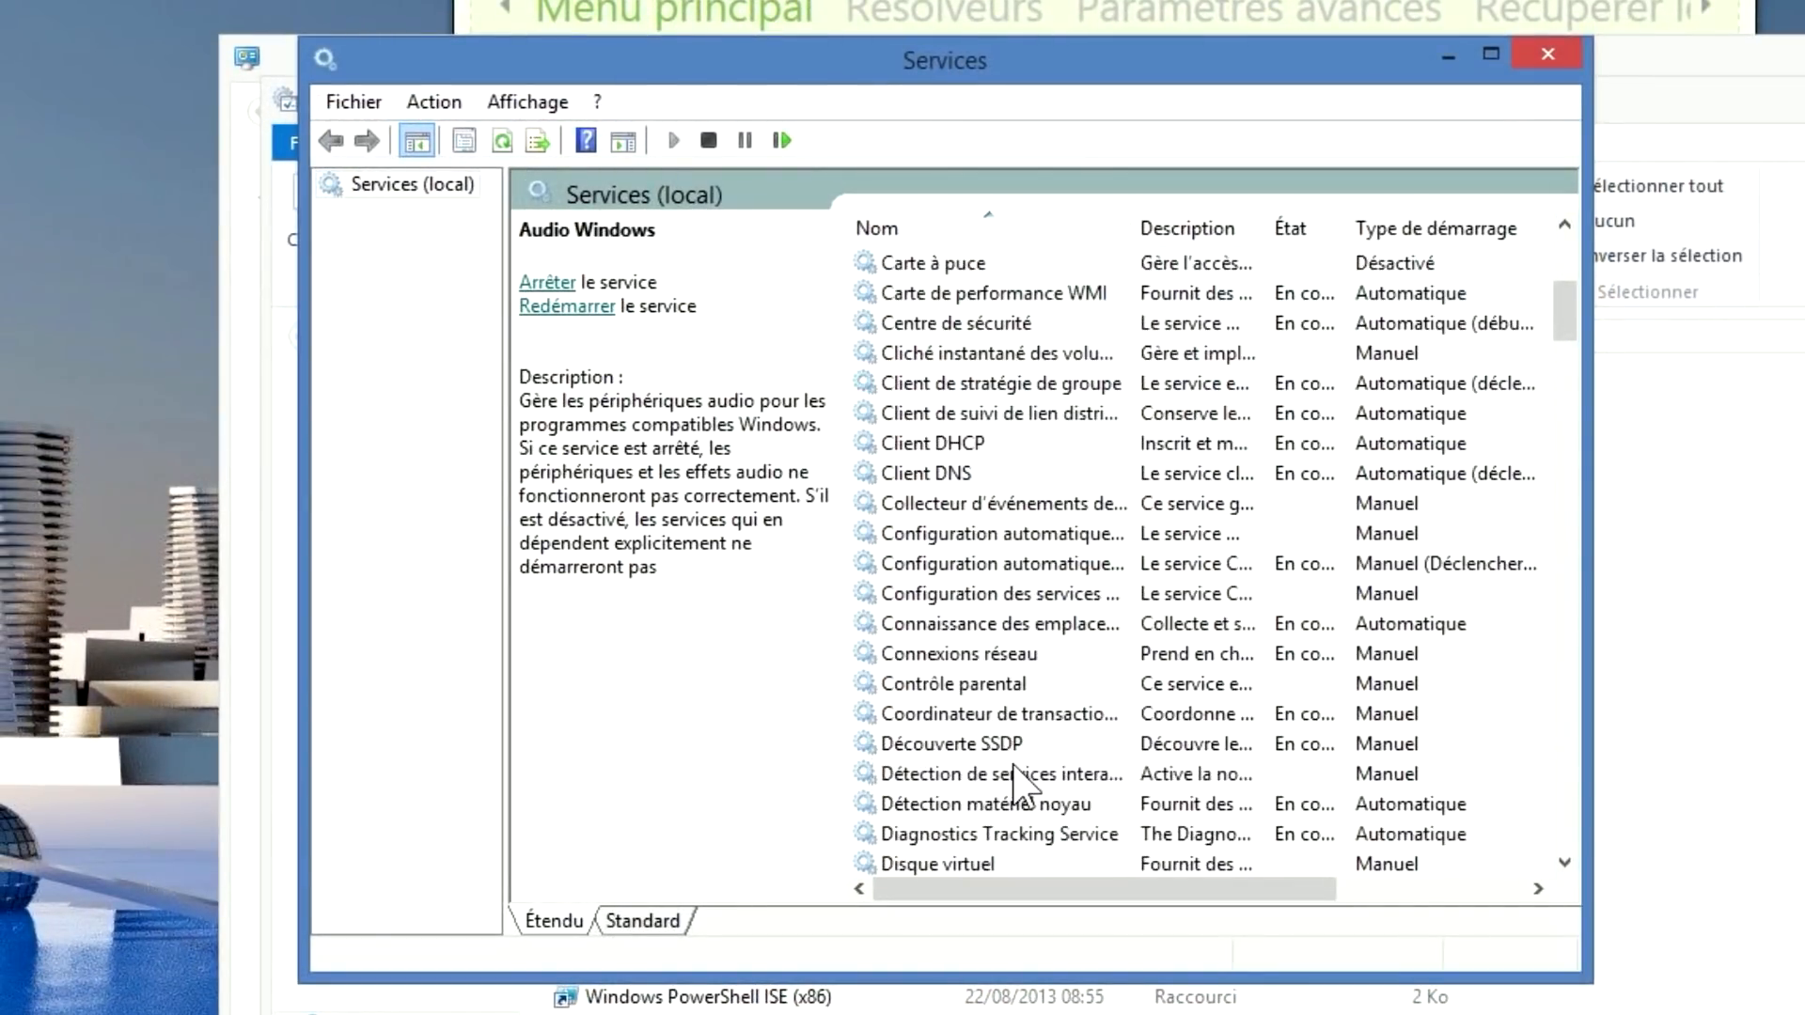
{"action": "scroll", "coordinate": [1015, 781], "scroll_direction": "down", "scroll_amount": 2}
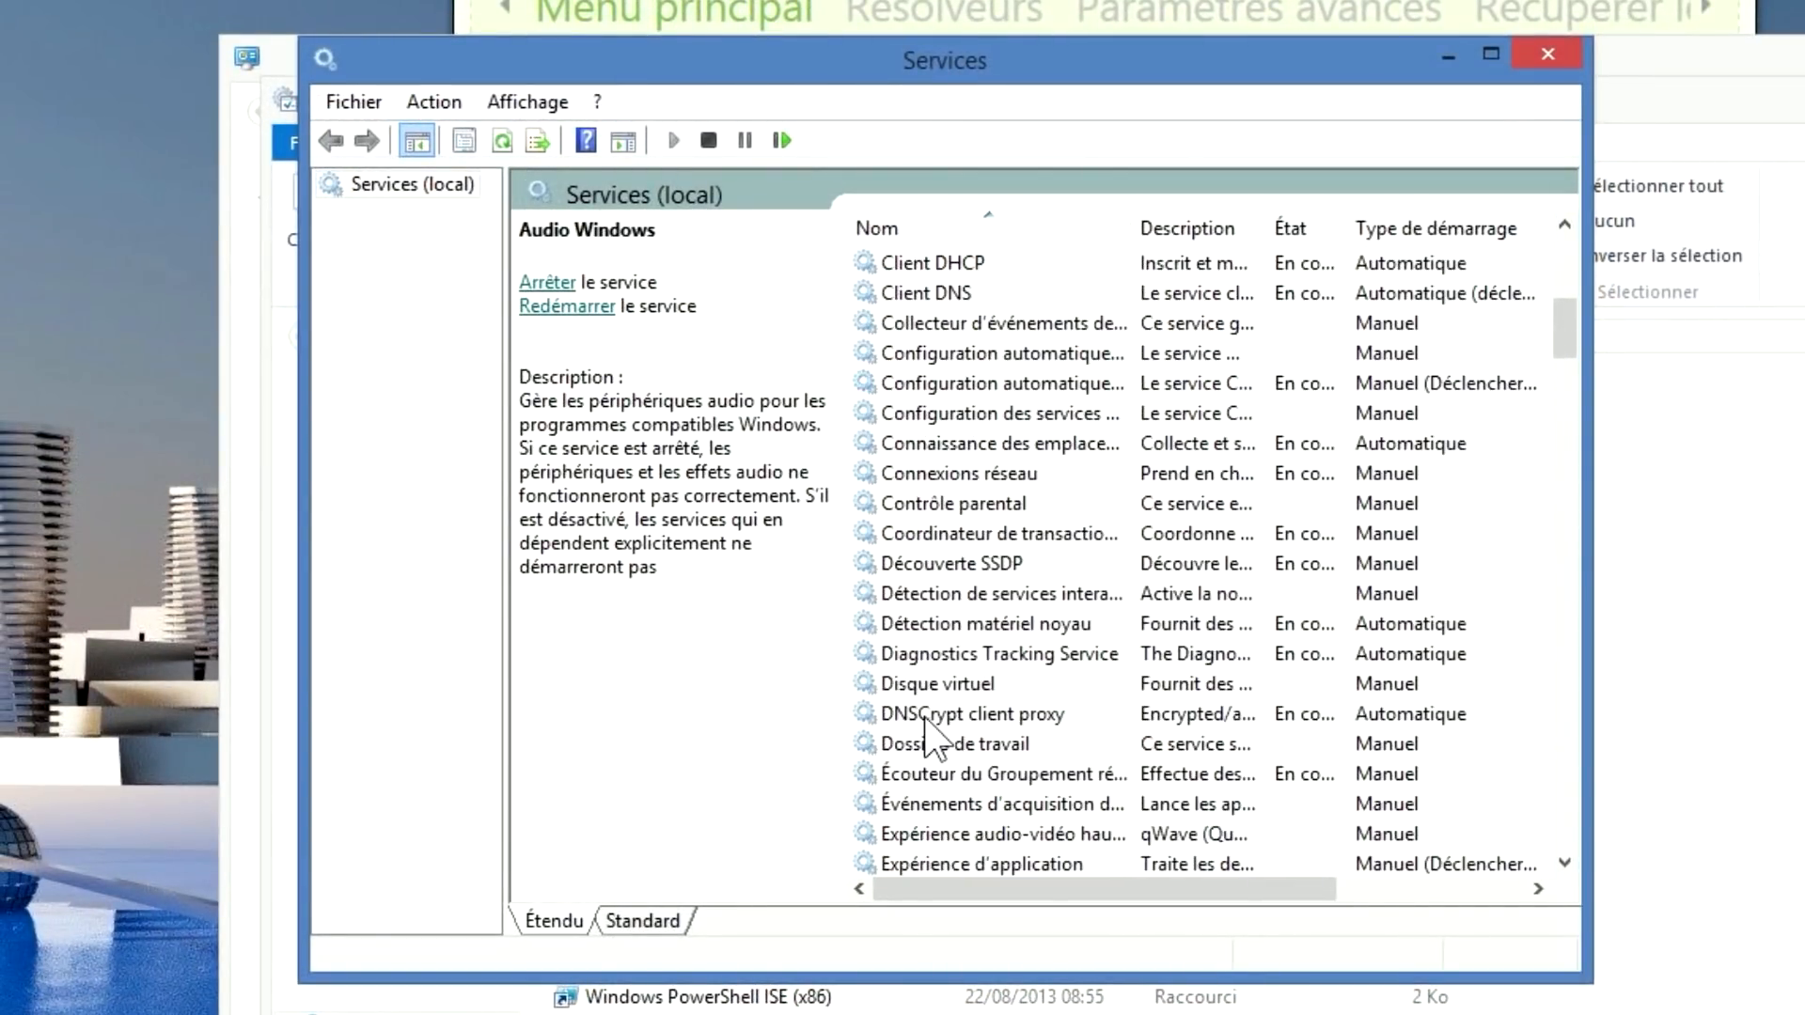
{"action": "left_click", "coordinate": [962, 716]}
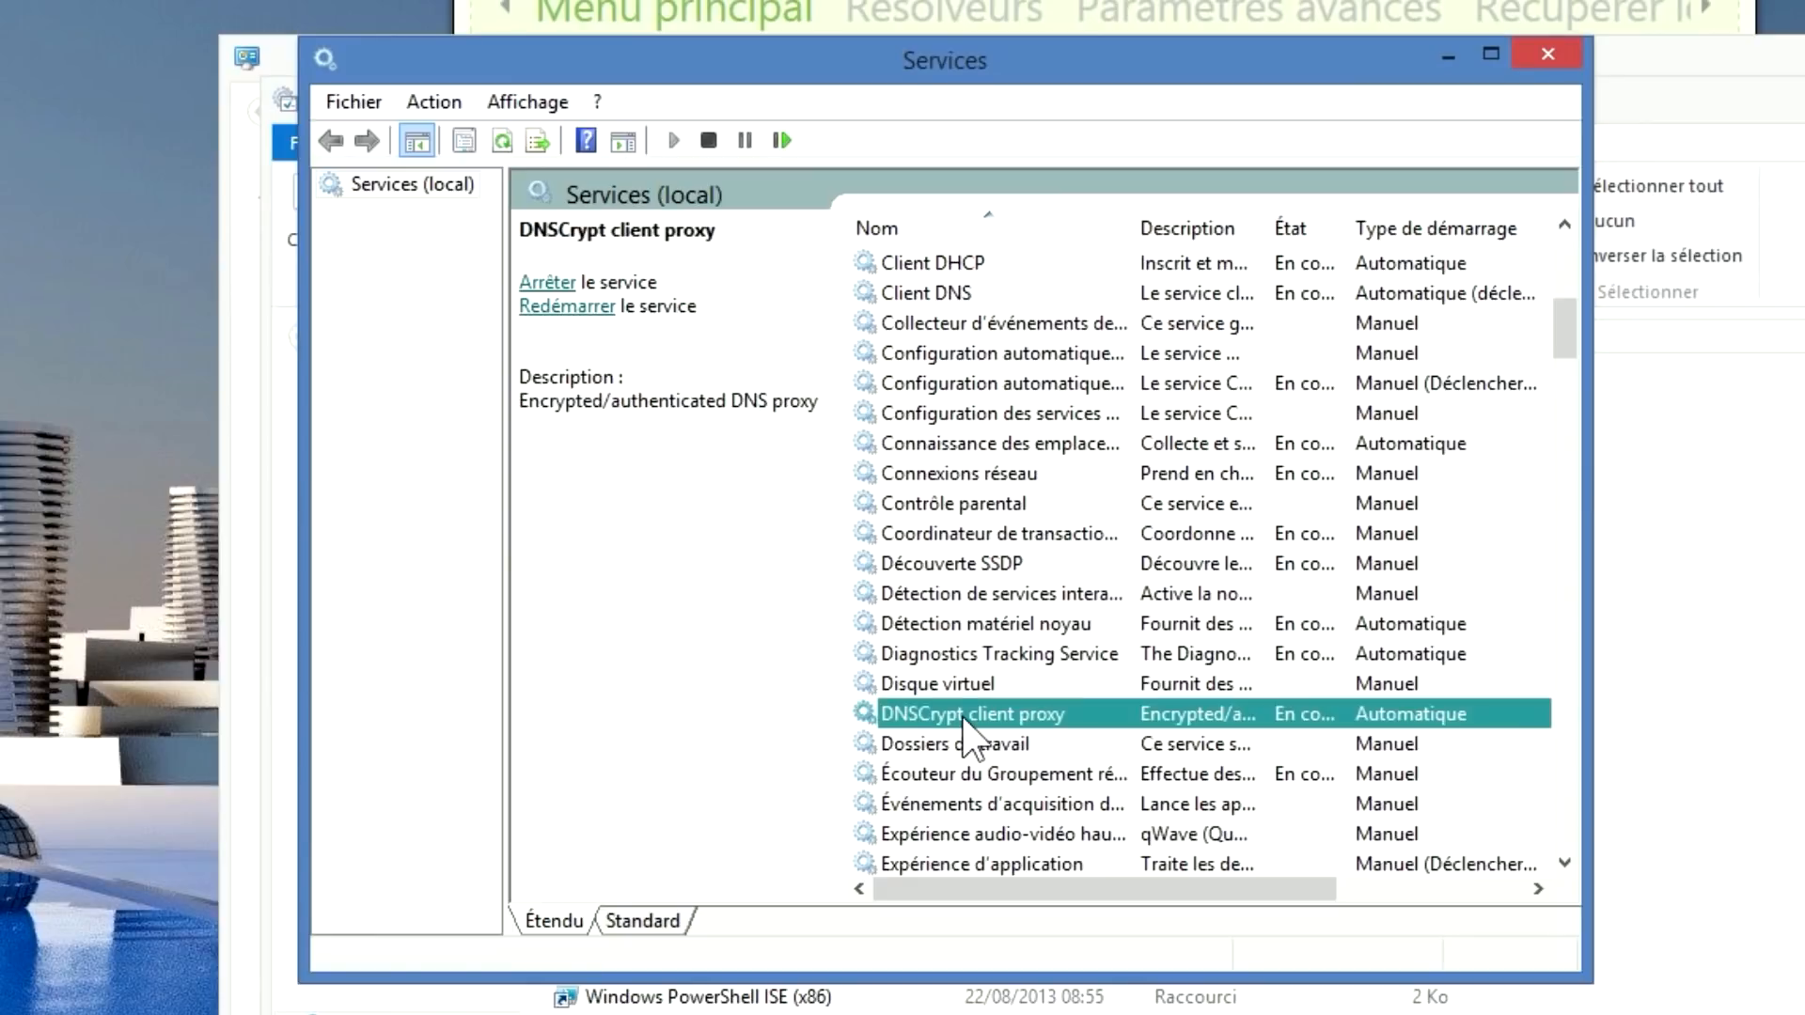
{"action": "right_click", "coordinate": [962, 717]}
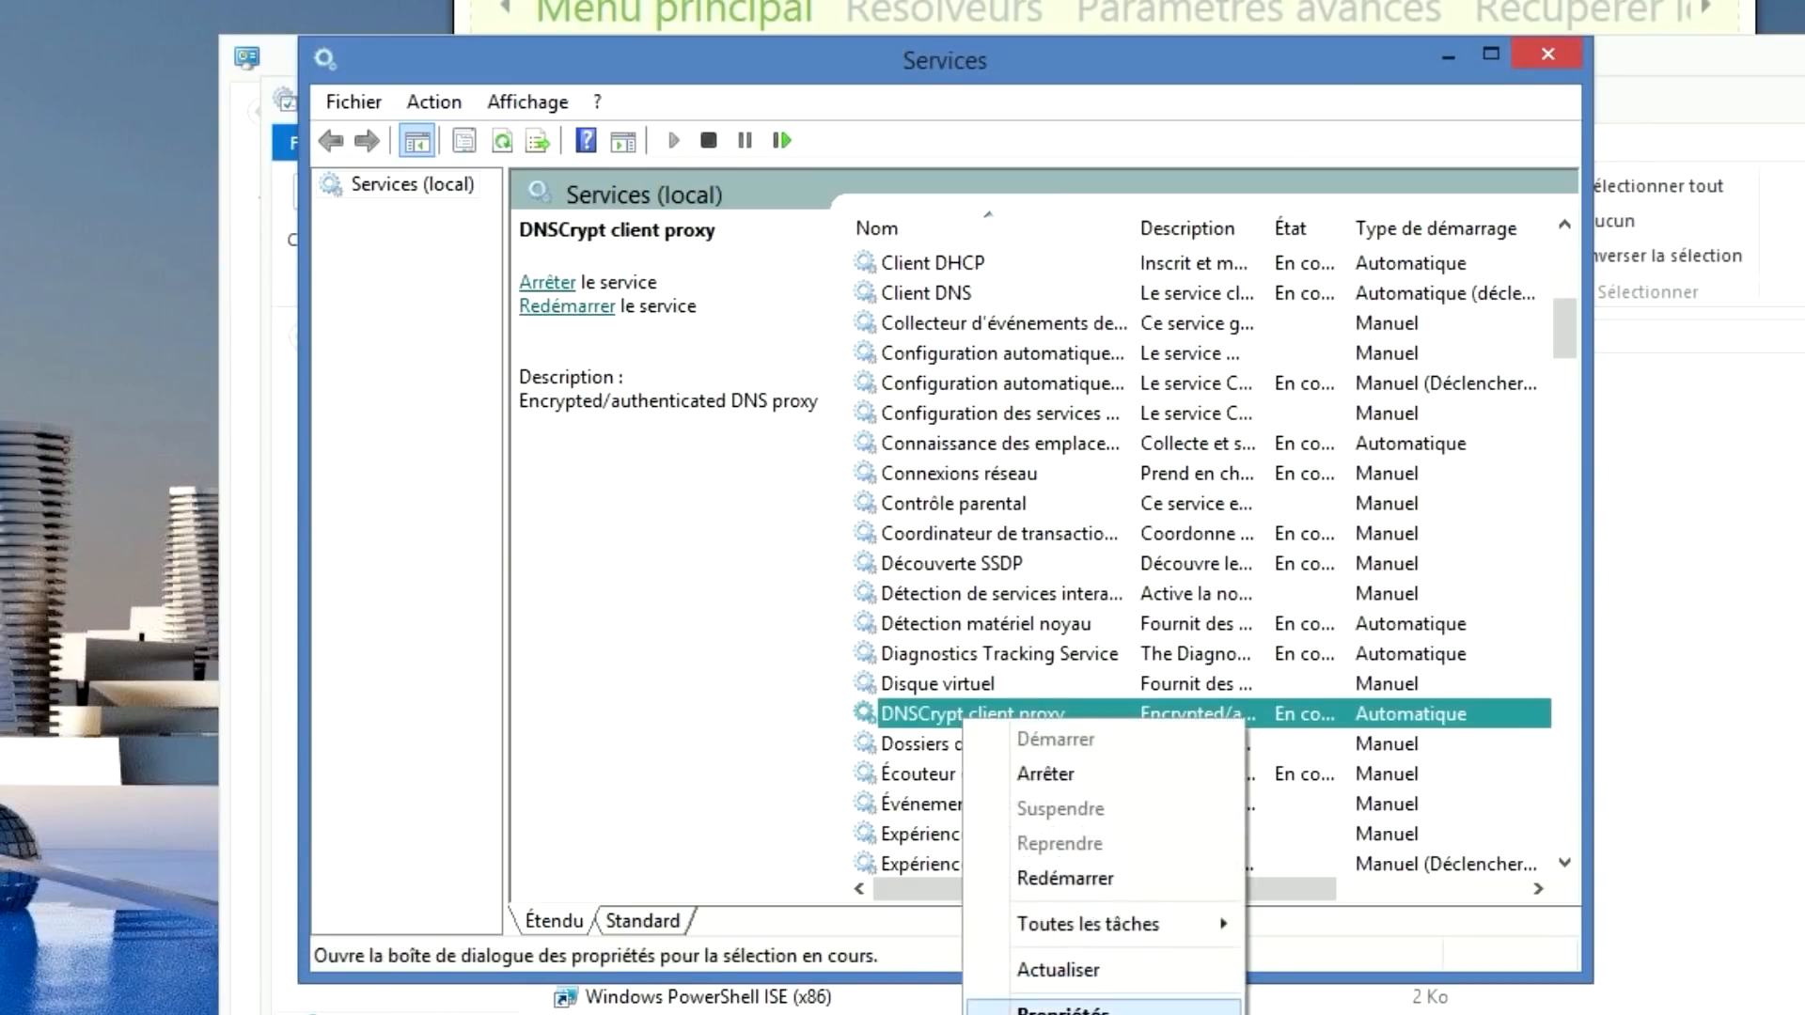
{"action": "left_click", "coordinate": [1015, 1006]}
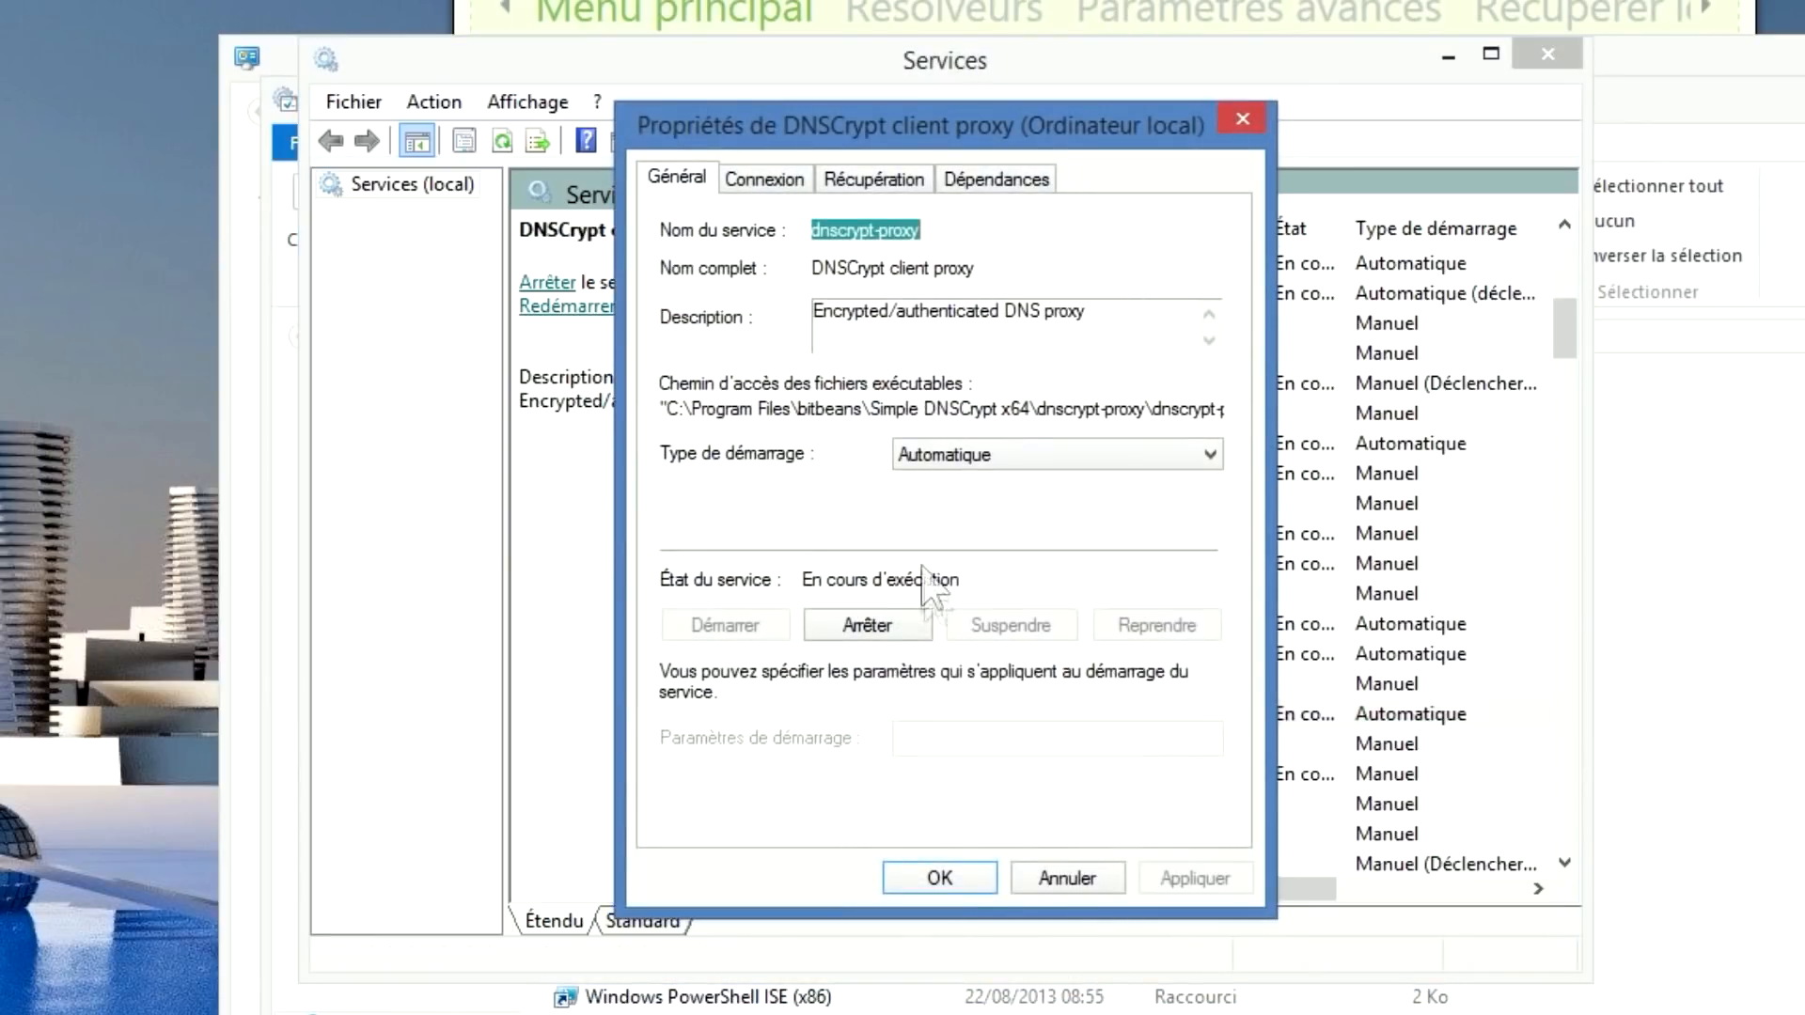
- Set the DNSCrypt client proxy recovery action to Redémarrer le service for the first, second and subsequent failures, and apply it
{"action": "left_click", "coordinate": [876, 178]}
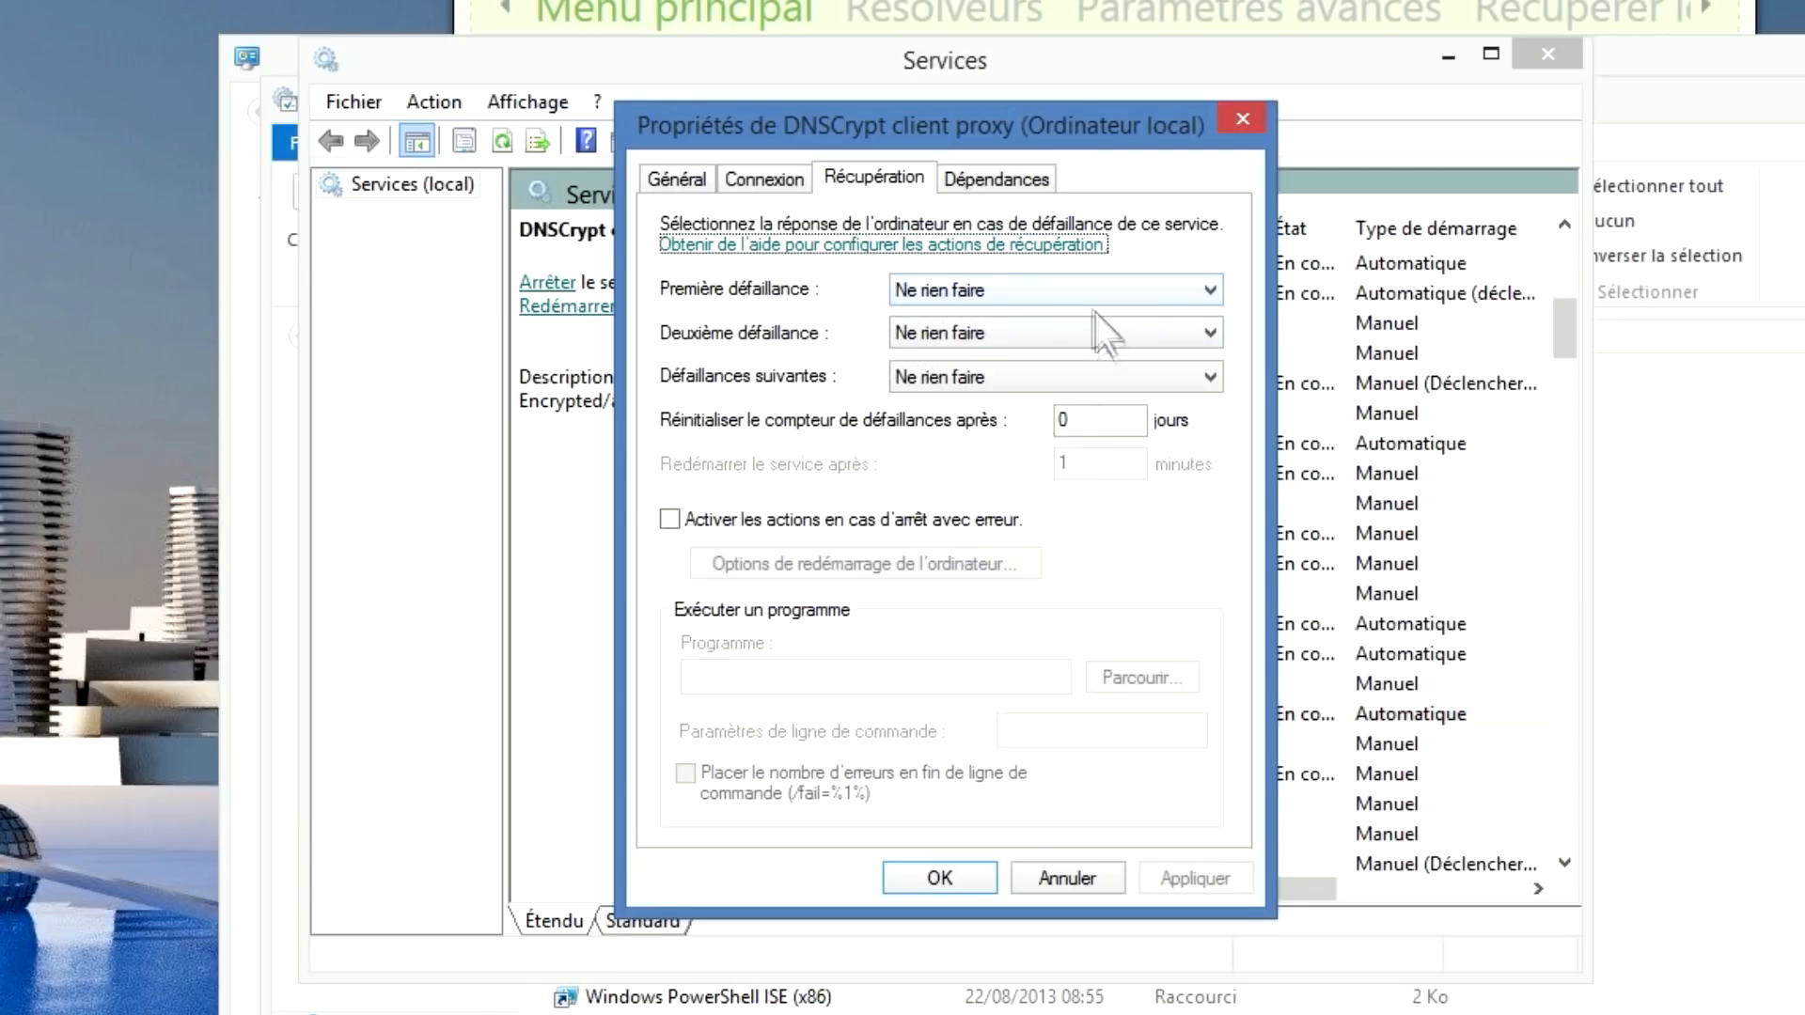
{"action": "left_click", "coordinate": [661, 180]}
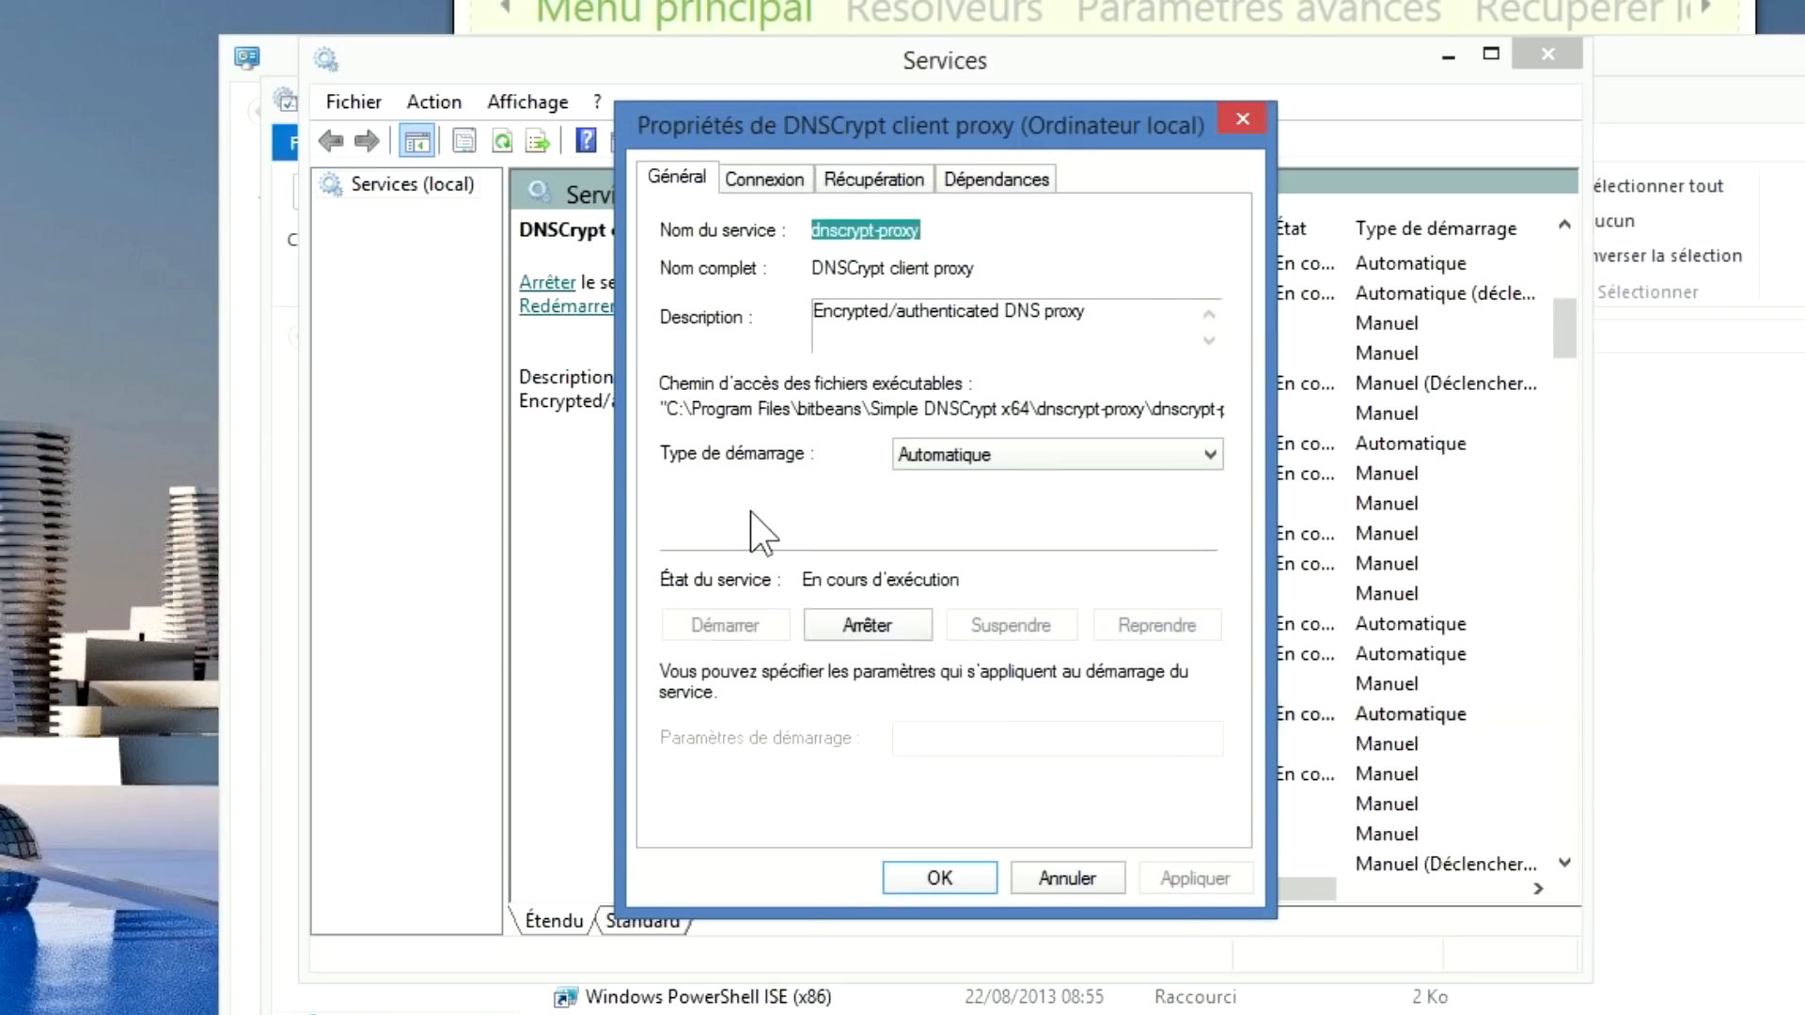
{"action": "left_click", "coordinate": [872, 179]}
{"action": "left_click", "coordinate": [992, 291]}
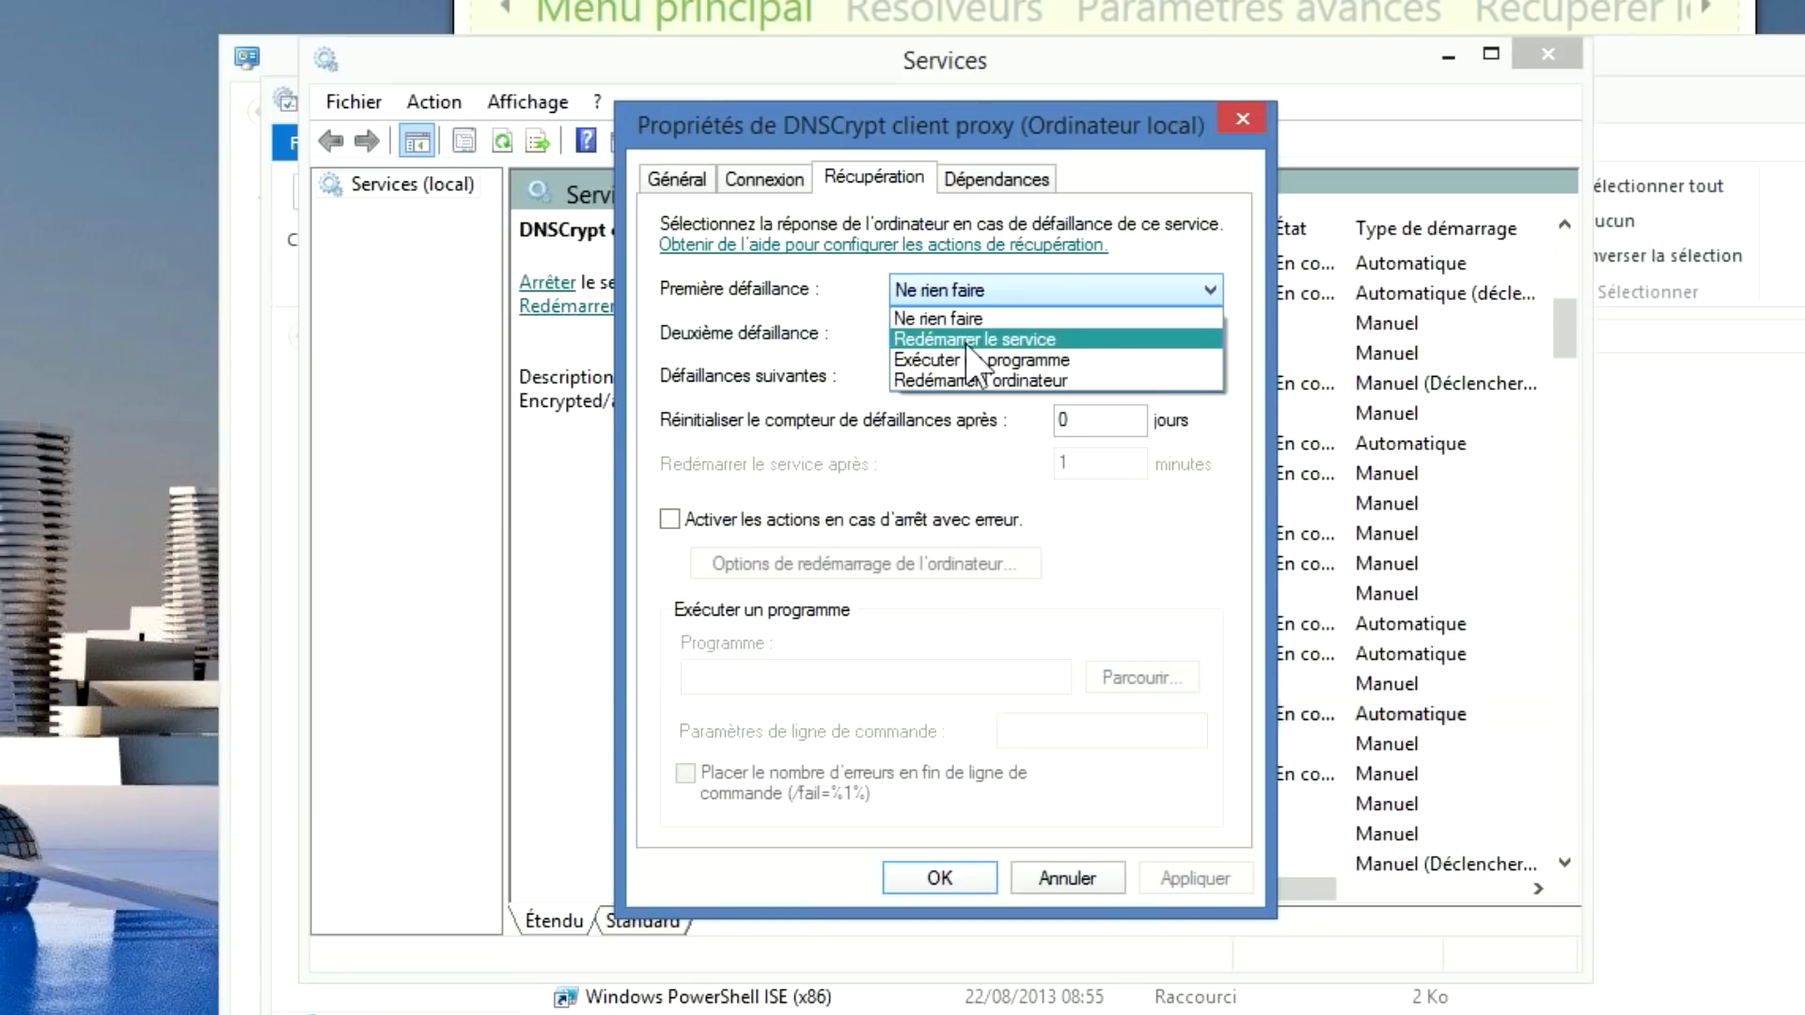
{"action": "left_click", "coordinate": [977, 340]}
{"action": "left_click", "coordinate": [971, 334]}
{"action": "left_click", "coordinate": [977, 374]}
{"action": "left_click", "coordinate": [975, 377]}
{"action": "left_click", "coordinate": [979, 417]}
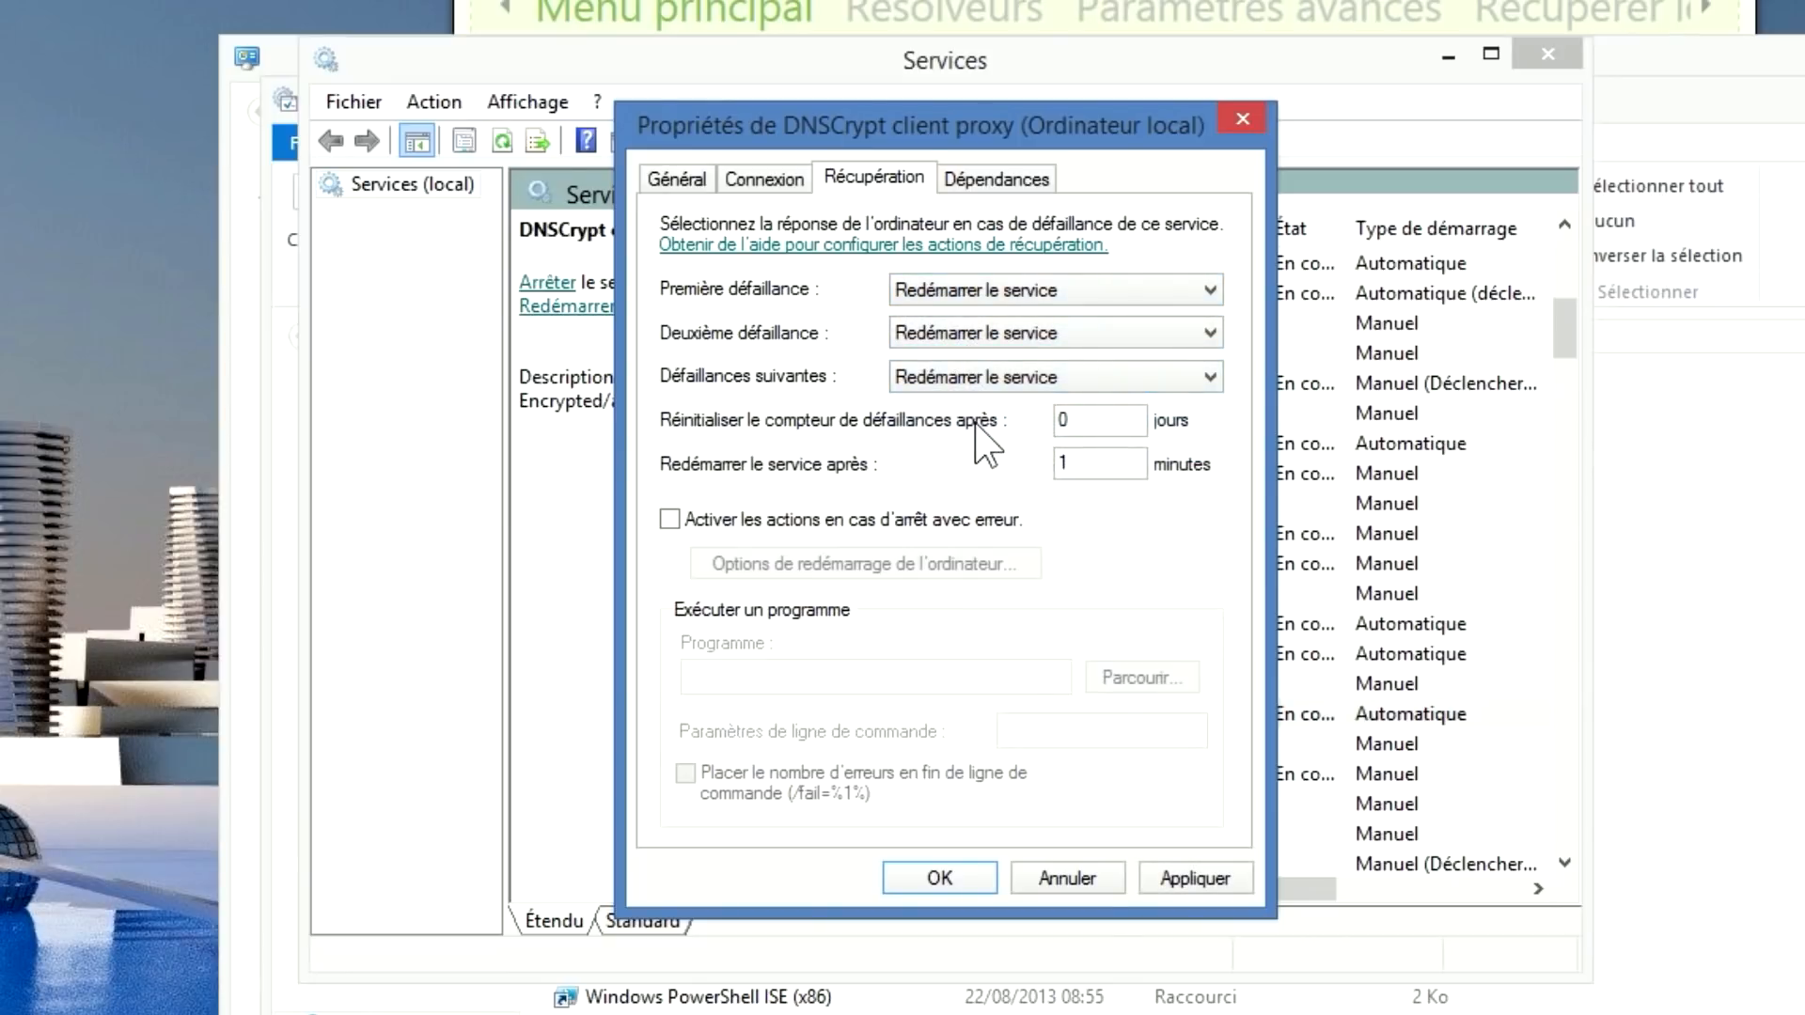
{"action": "left_click", "coordinate": [1193, 878]}
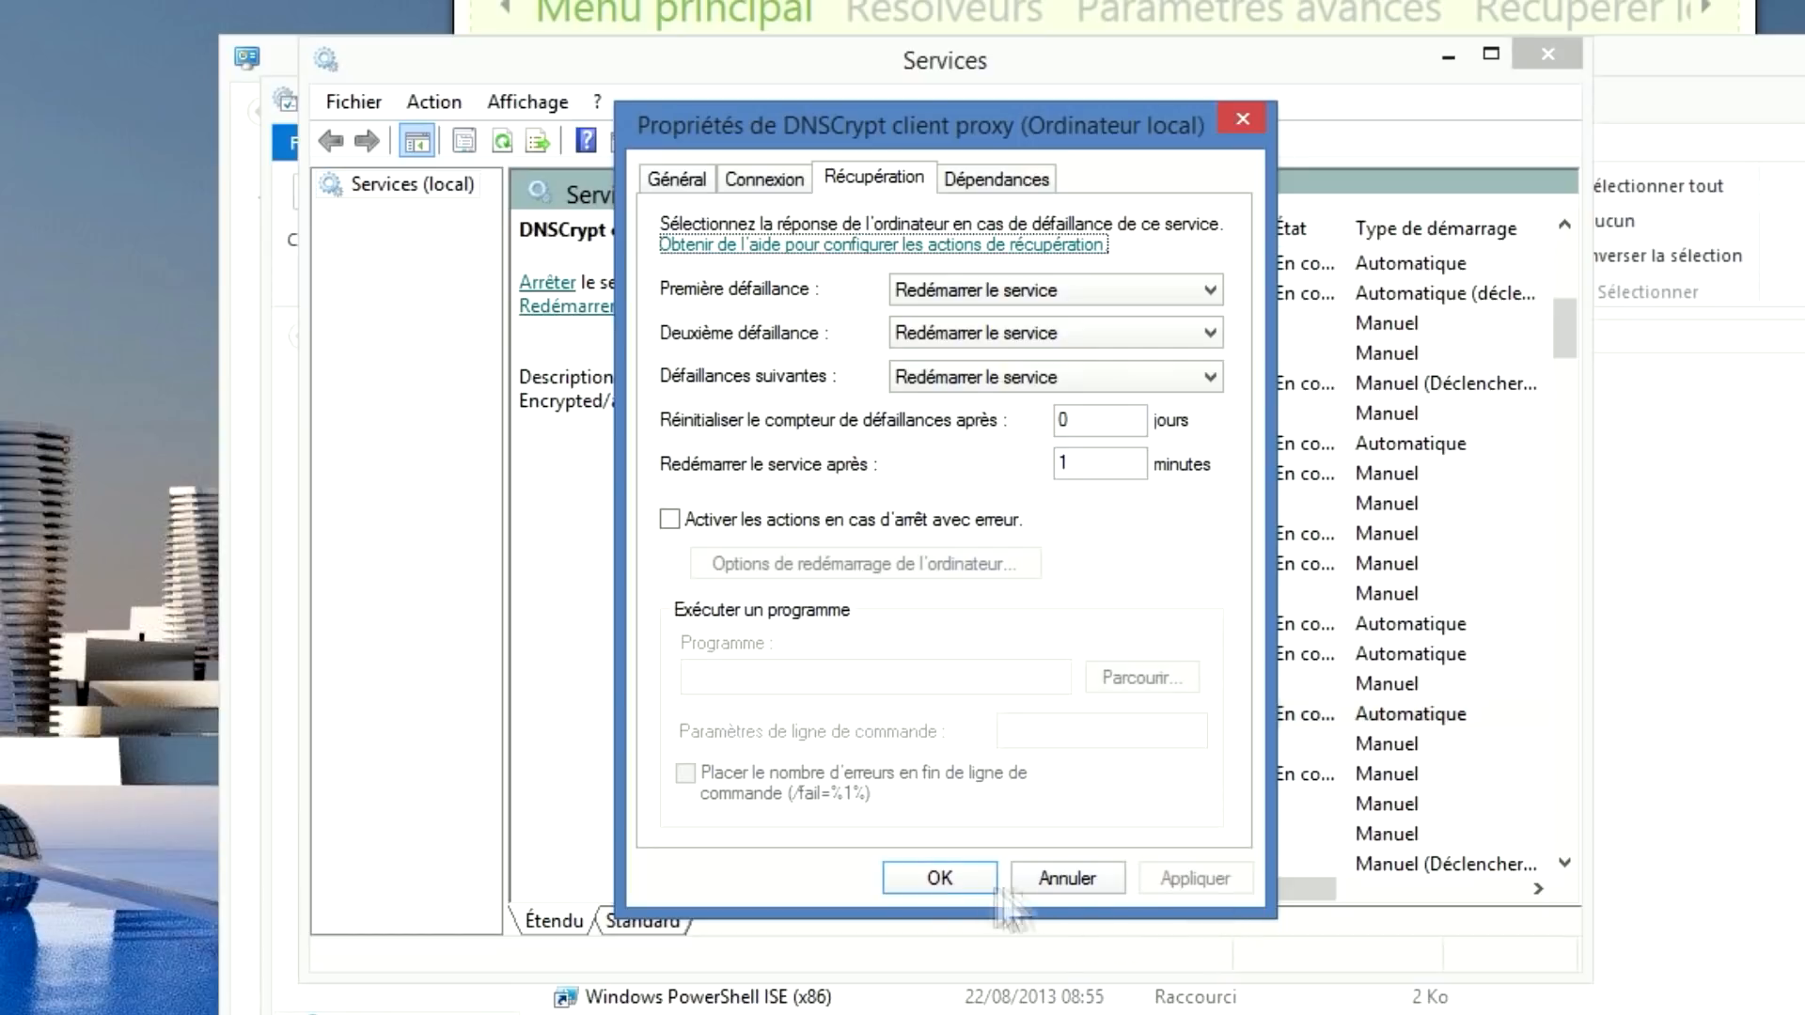
{"action": "left_click", "coordinate": [942, 879]}
- Close the Services, Outils d'administration and Tous les Panneaux de configuration windows
{"action": "left_click", "coordinate": [1548, 54]}
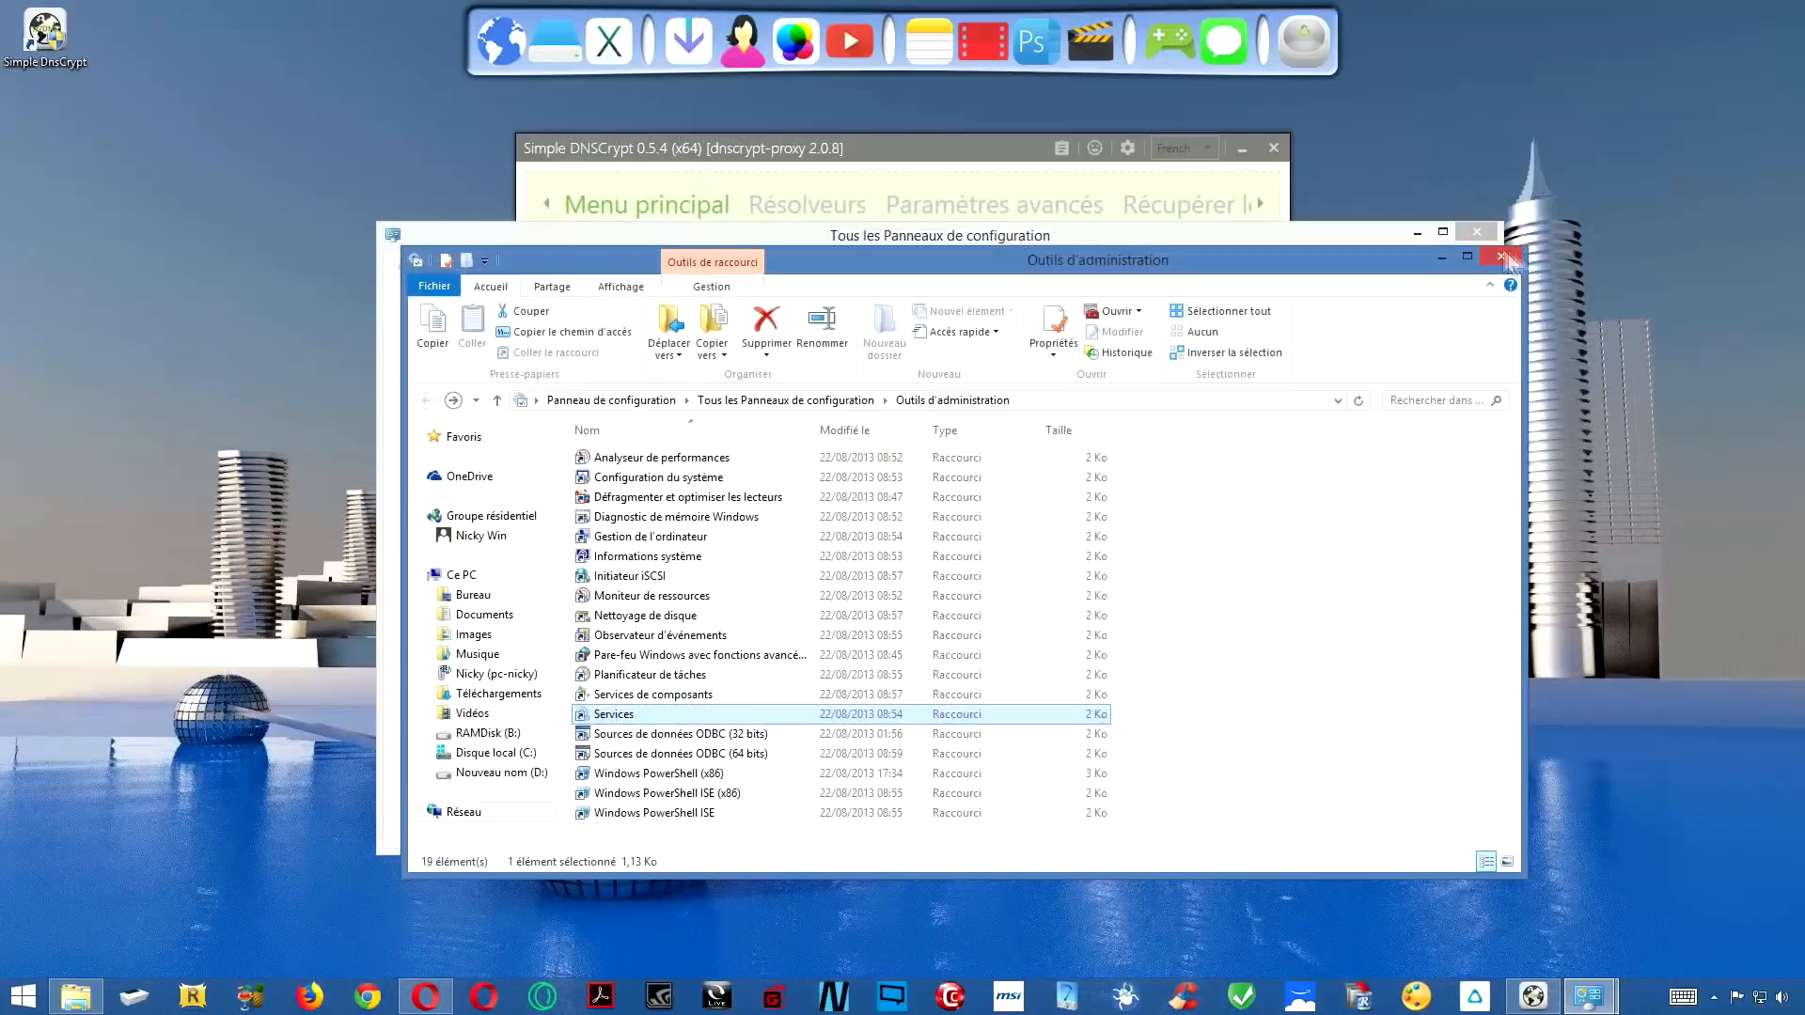
{"action": "left_click", "coordinate": [1502, 257]}
{"action": "left_click", "coordinate": [1477, 232]}
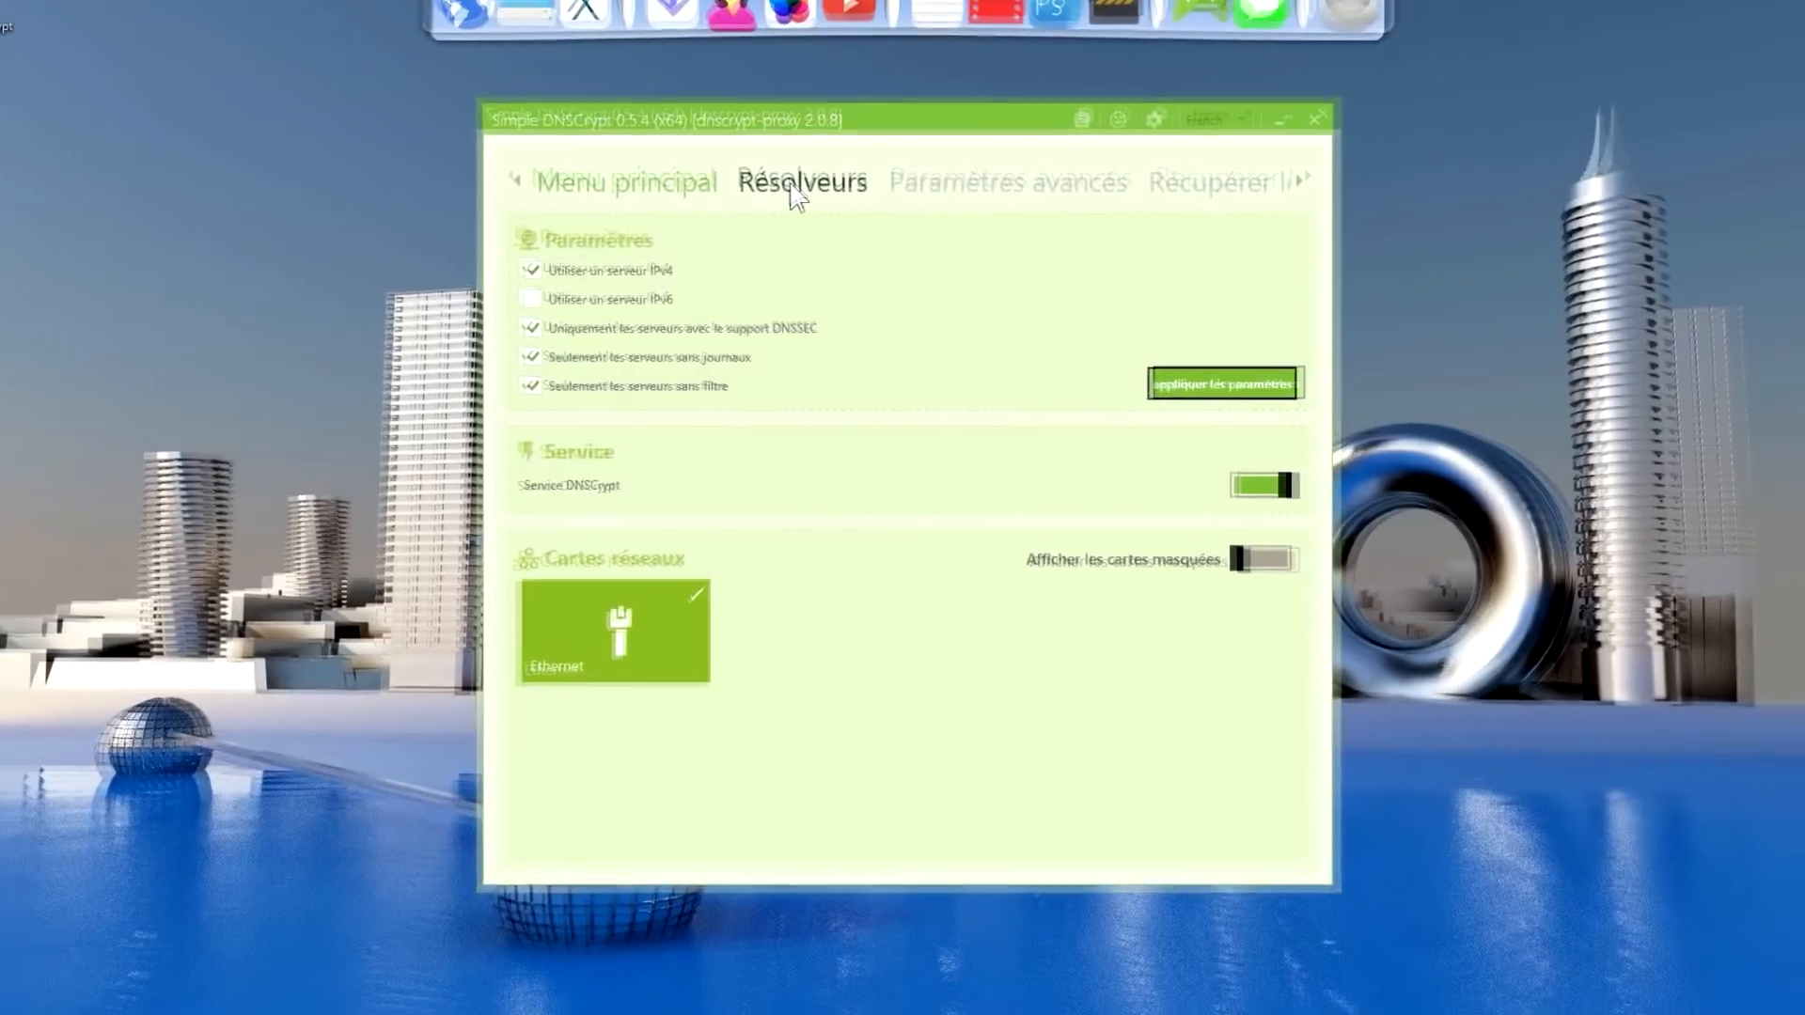
- Review the available resolvers in Simple DNSCrypt, turn on Forcer le TCP in the advanced settings, and close the program
{"action": "left_click", "coordinate": [806, 205]}
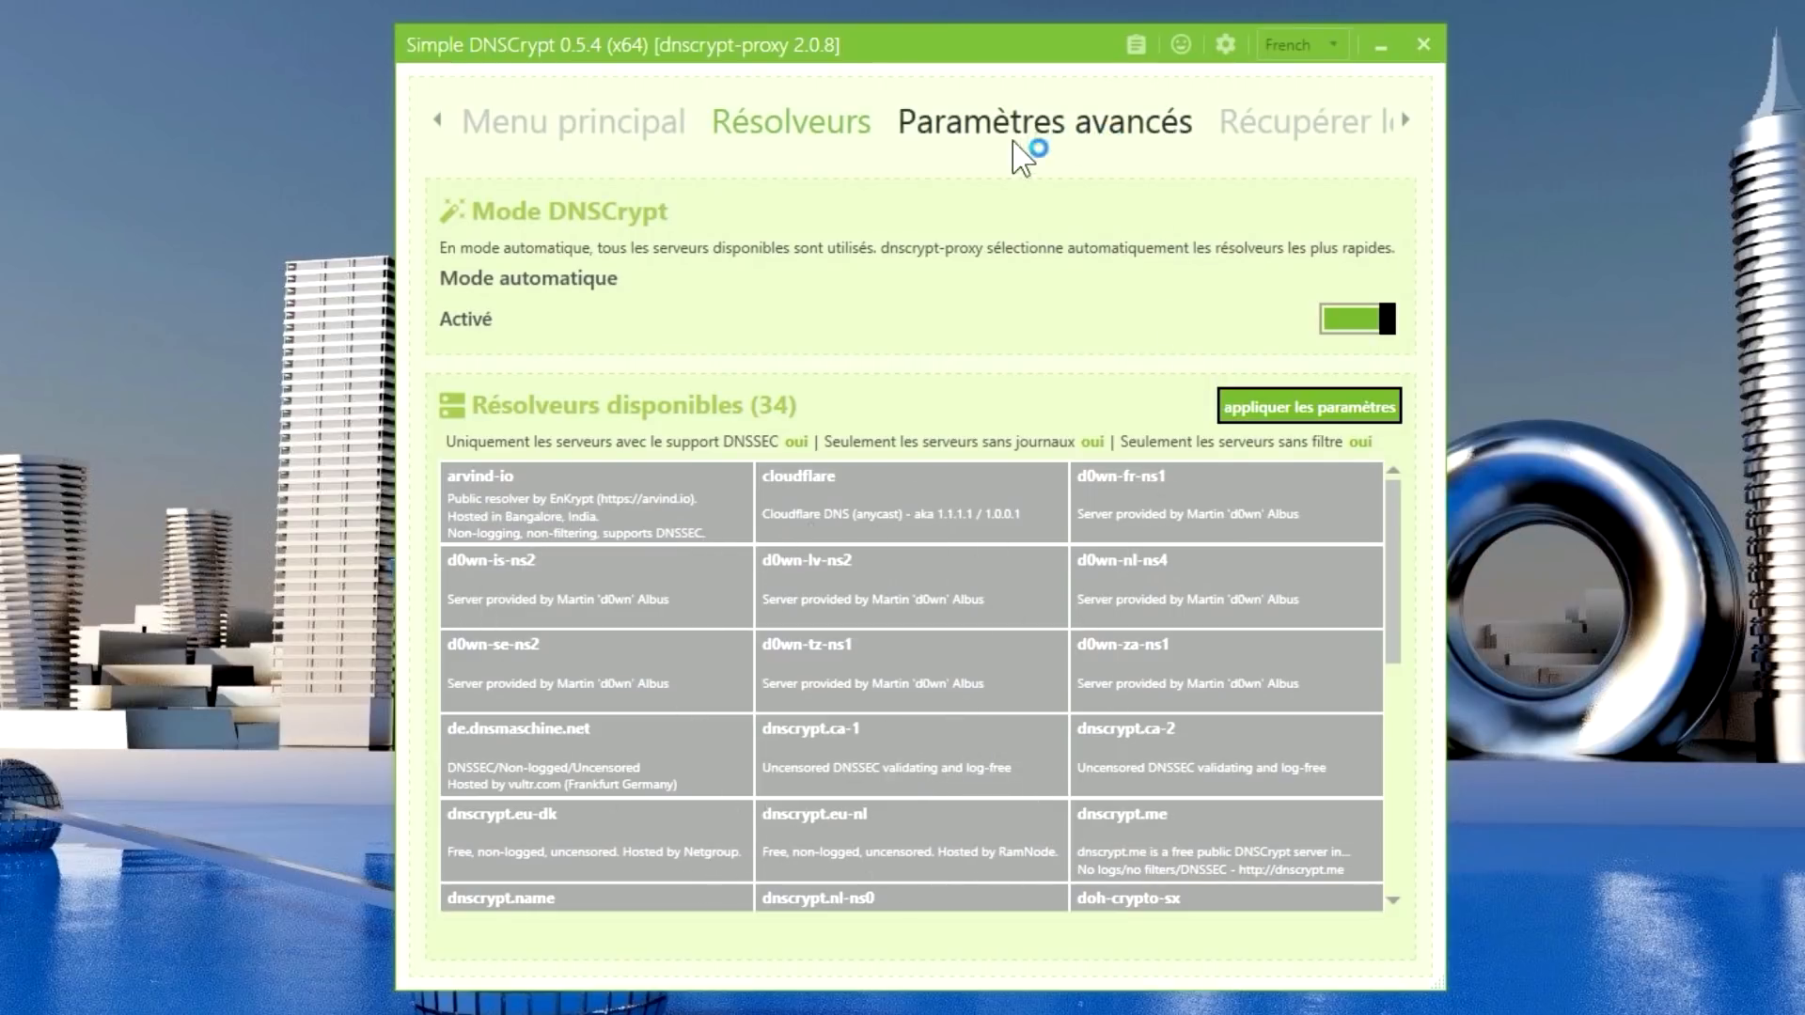
{"action": "left_click", "coordinate": [1015, 130]}
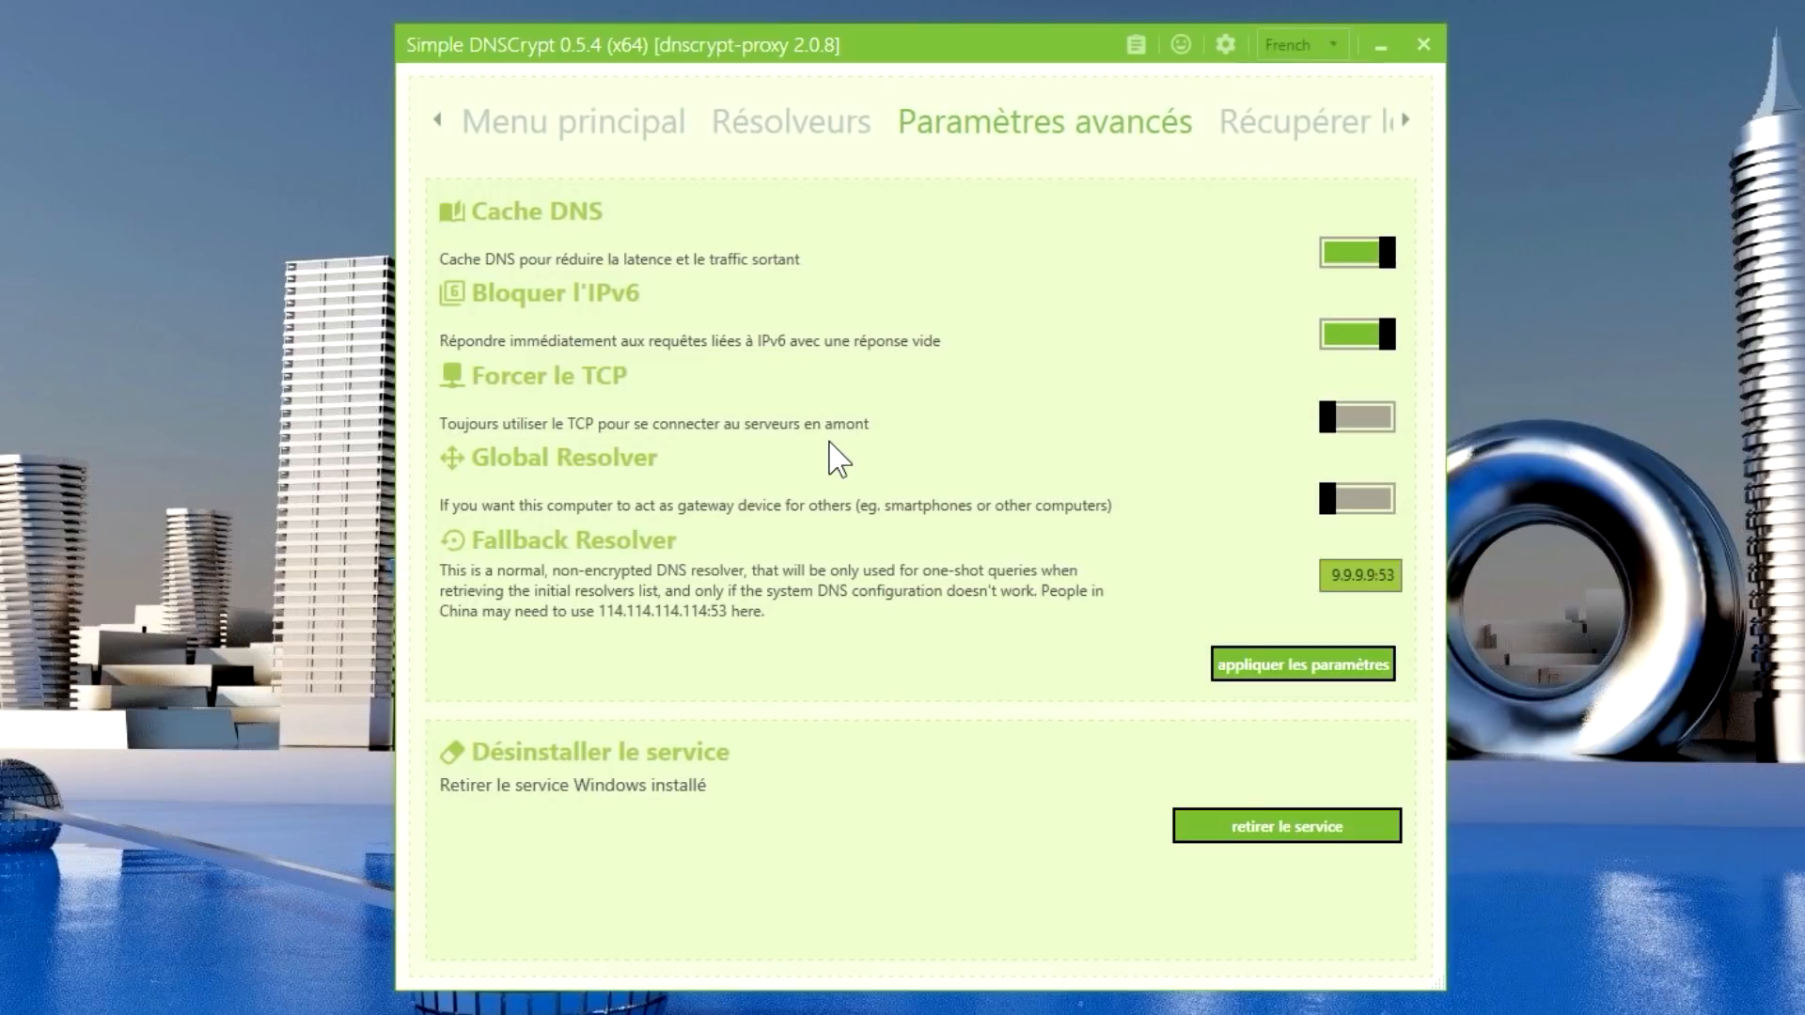
{"action": "left_click", "coordinate": [1358, 426]}
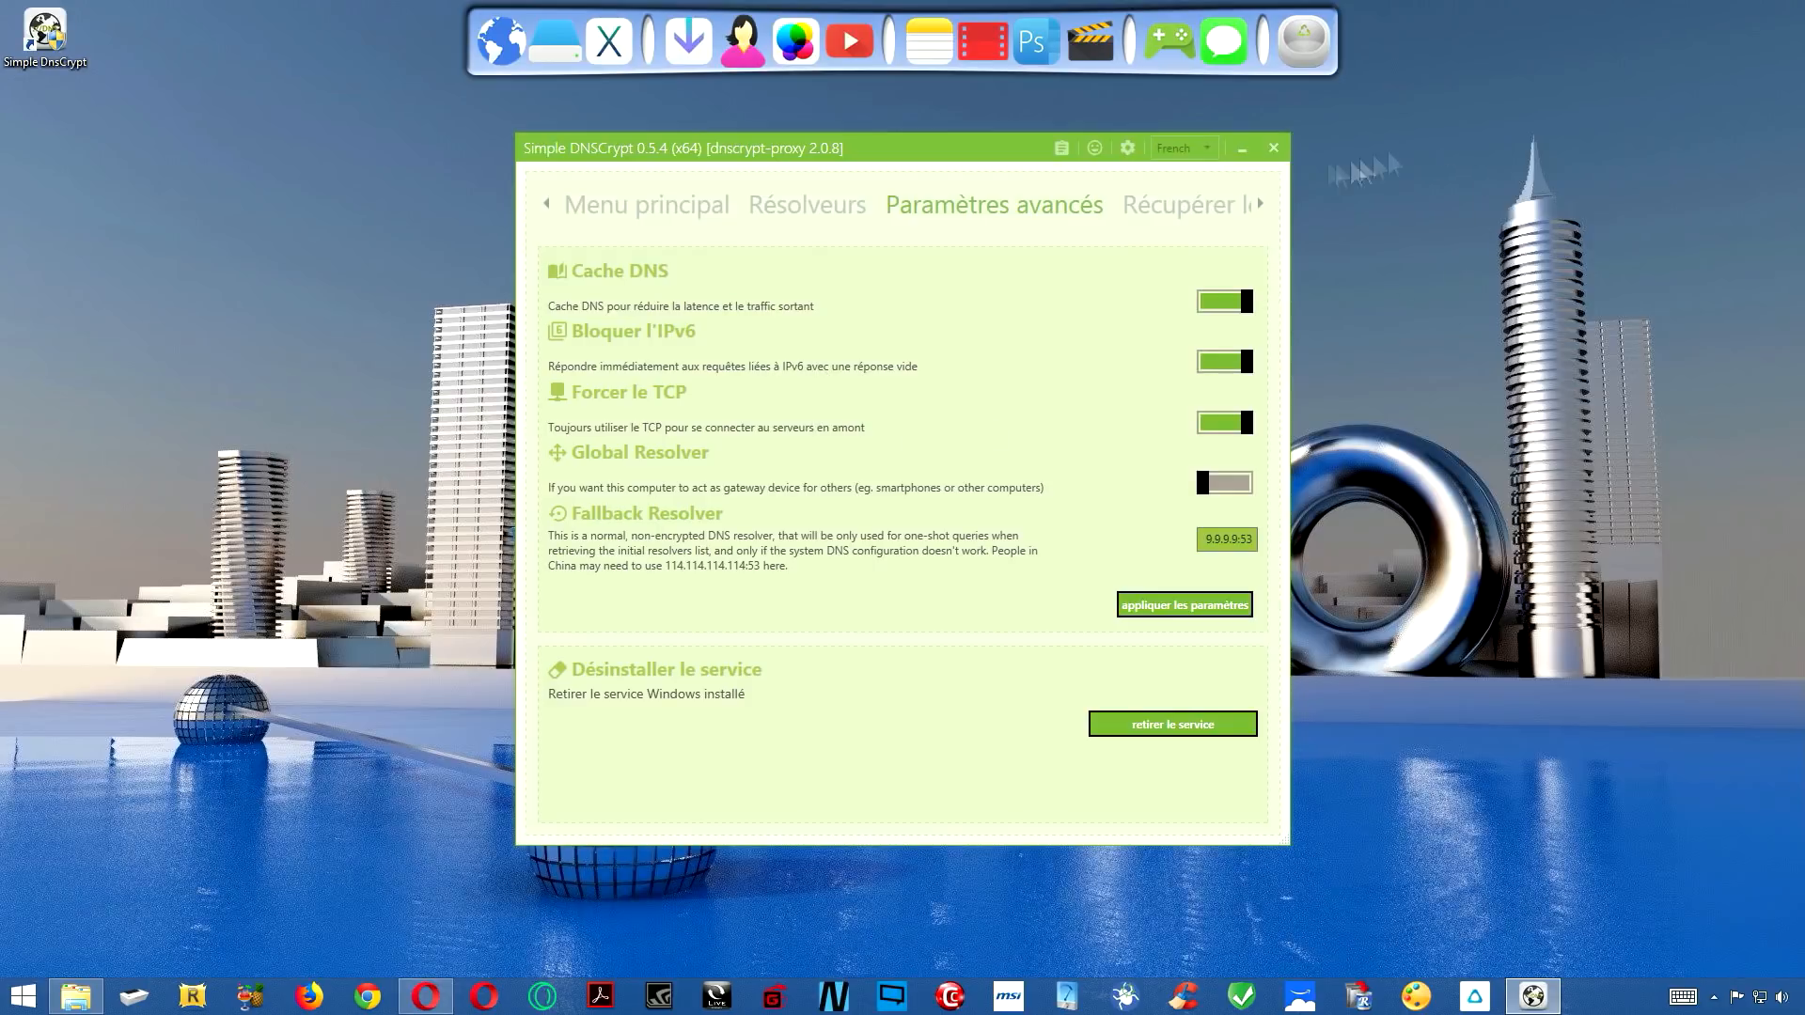
{"action": "left_click", "coordinate": [1274, 153]}
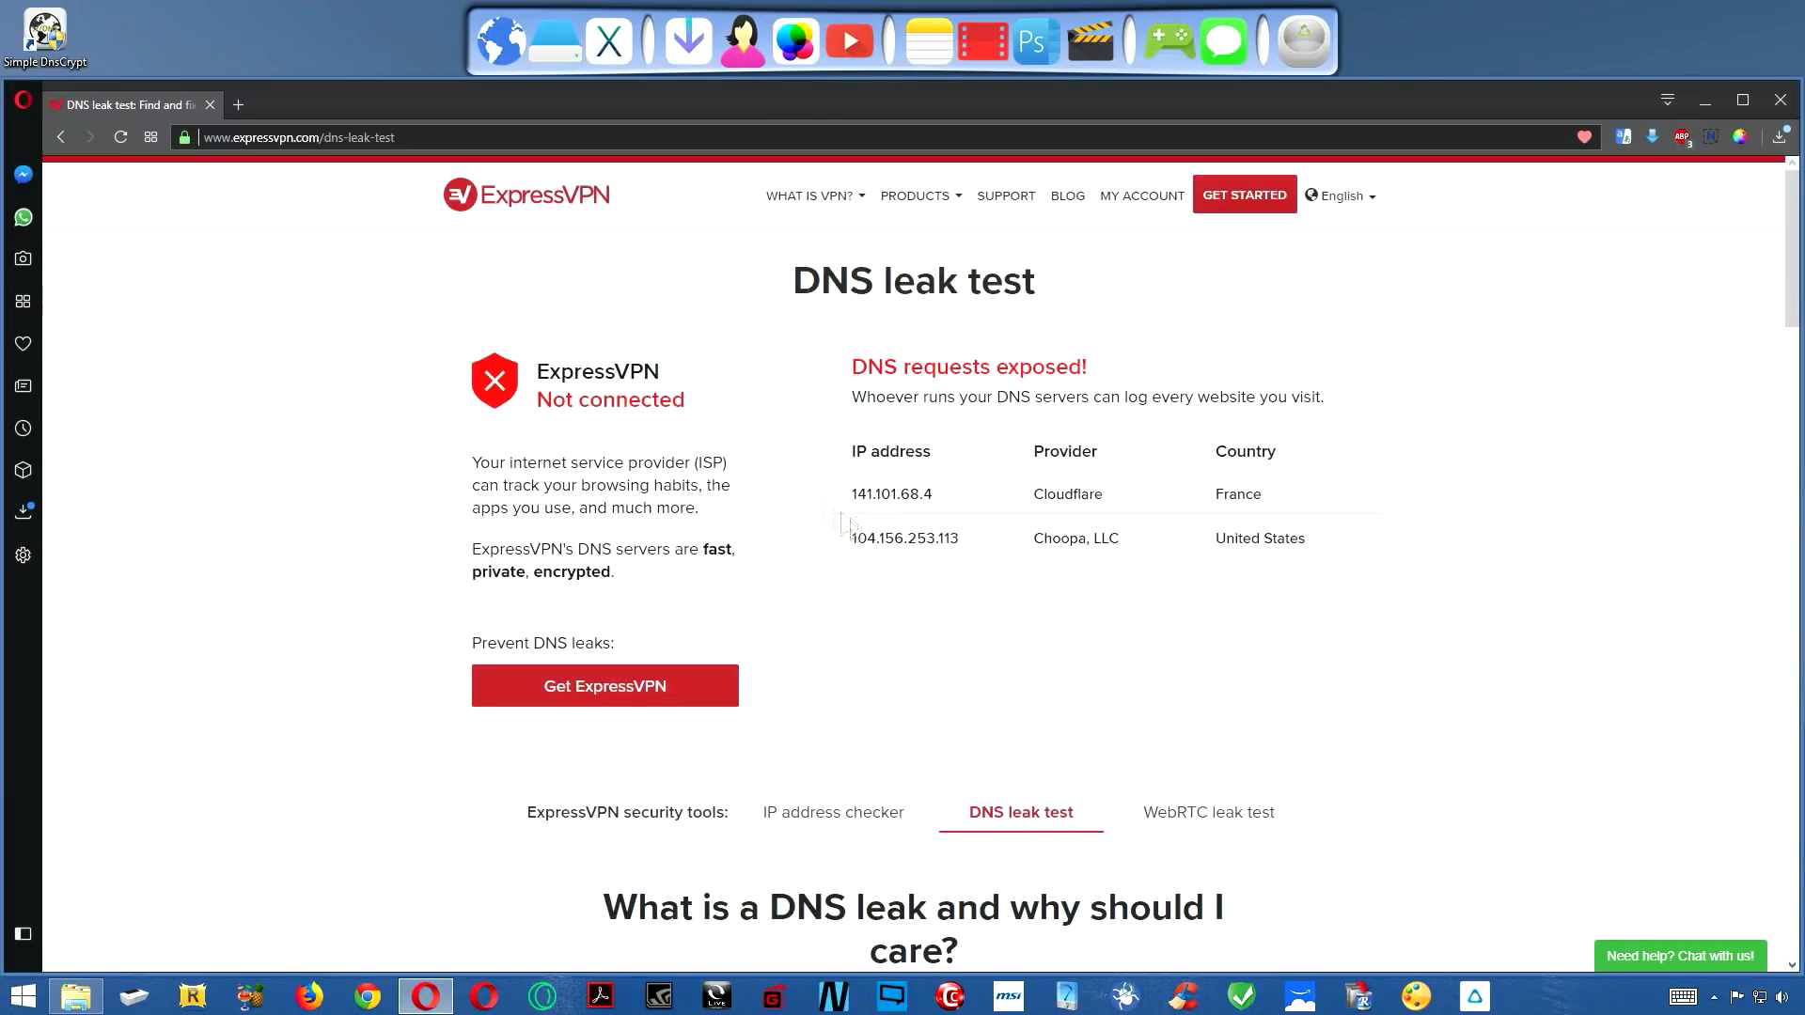
- Examine the DNS servers listed by the ExpressVPN DNS leak test in Opera and view the NordVPN offer page
{"action": "left_click_drag", "start_coordinate": [851, 493], "coordinate": [933, 495]}
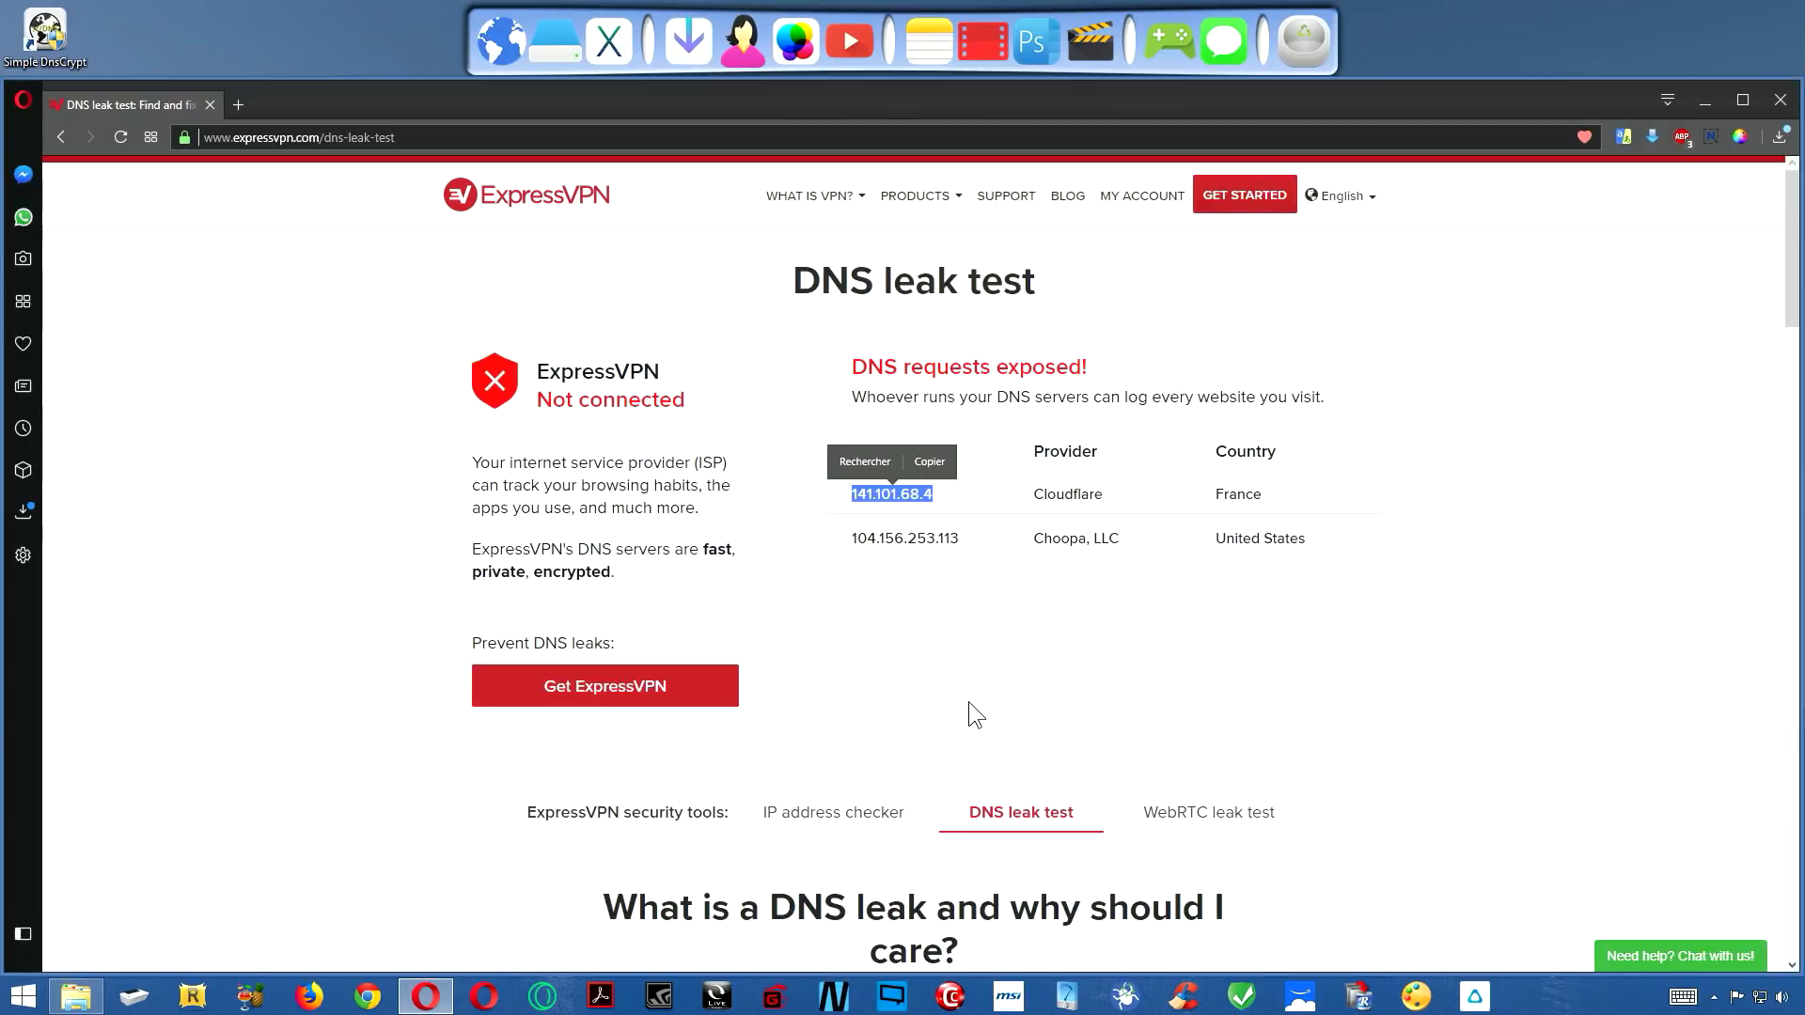
{"action": "left_click", "coordinate": [968, 701]}
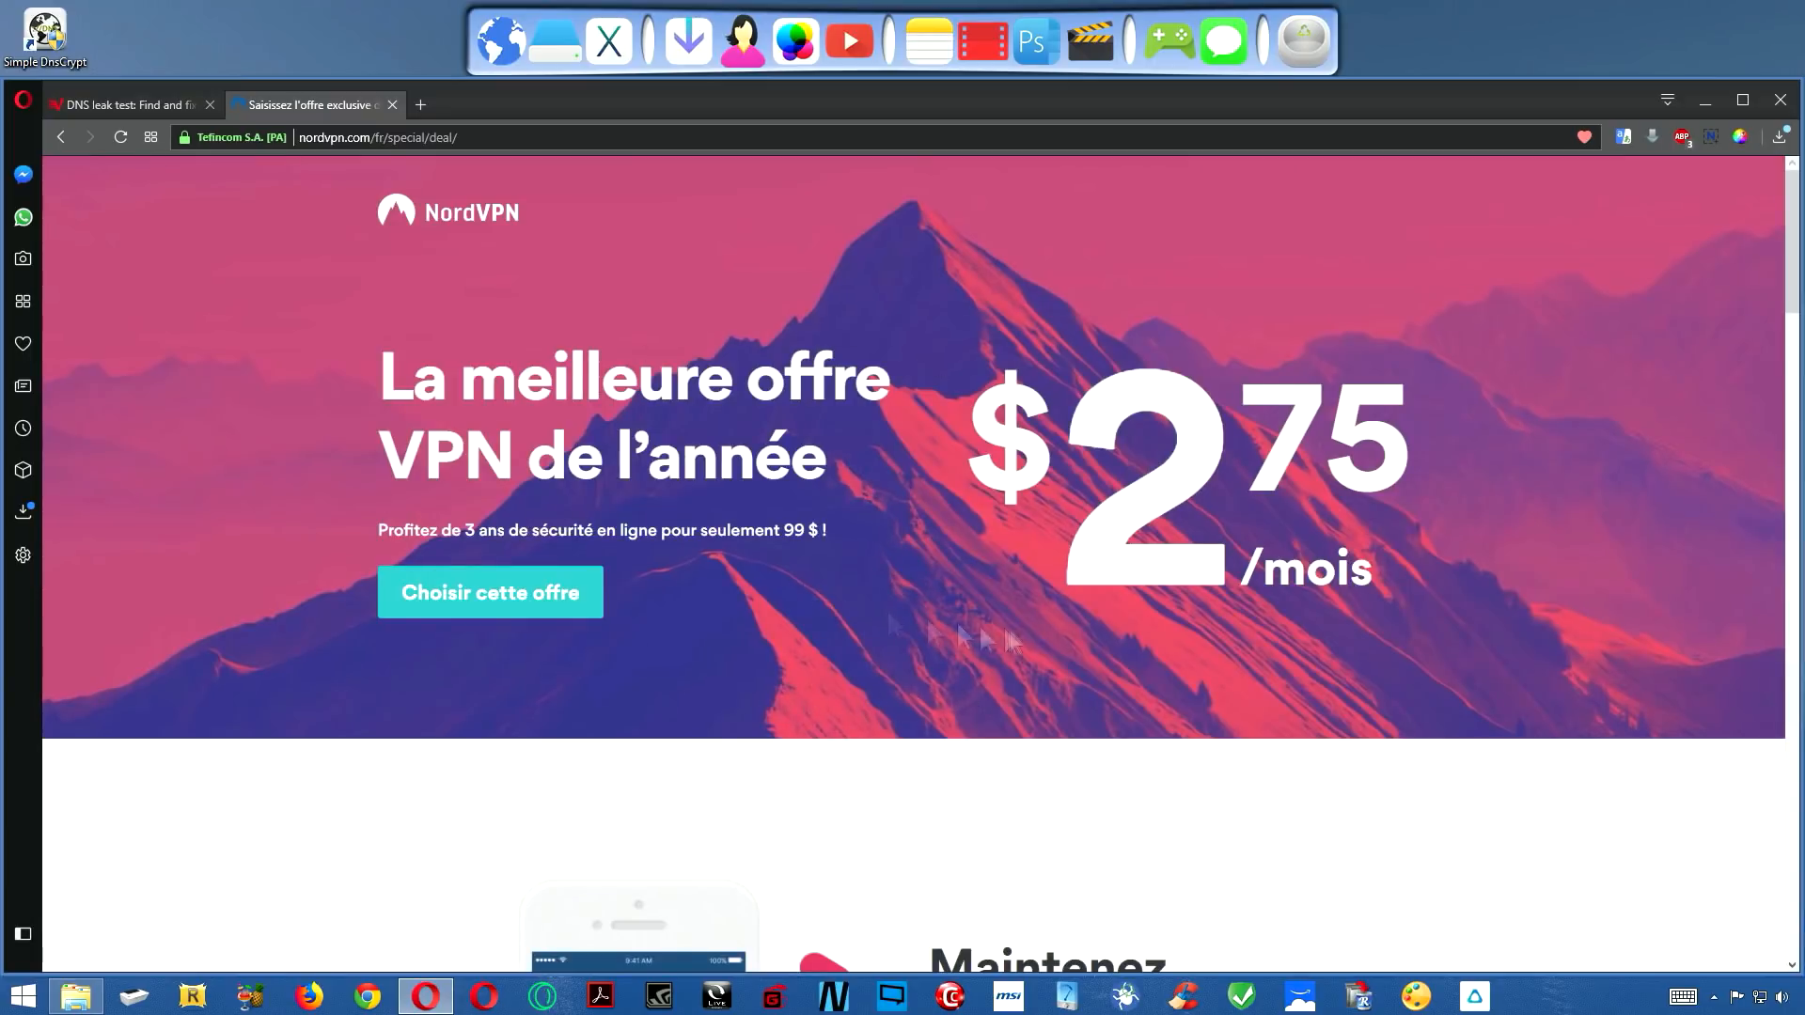
{"action": "left_click", "coordinate": [141, 105]}
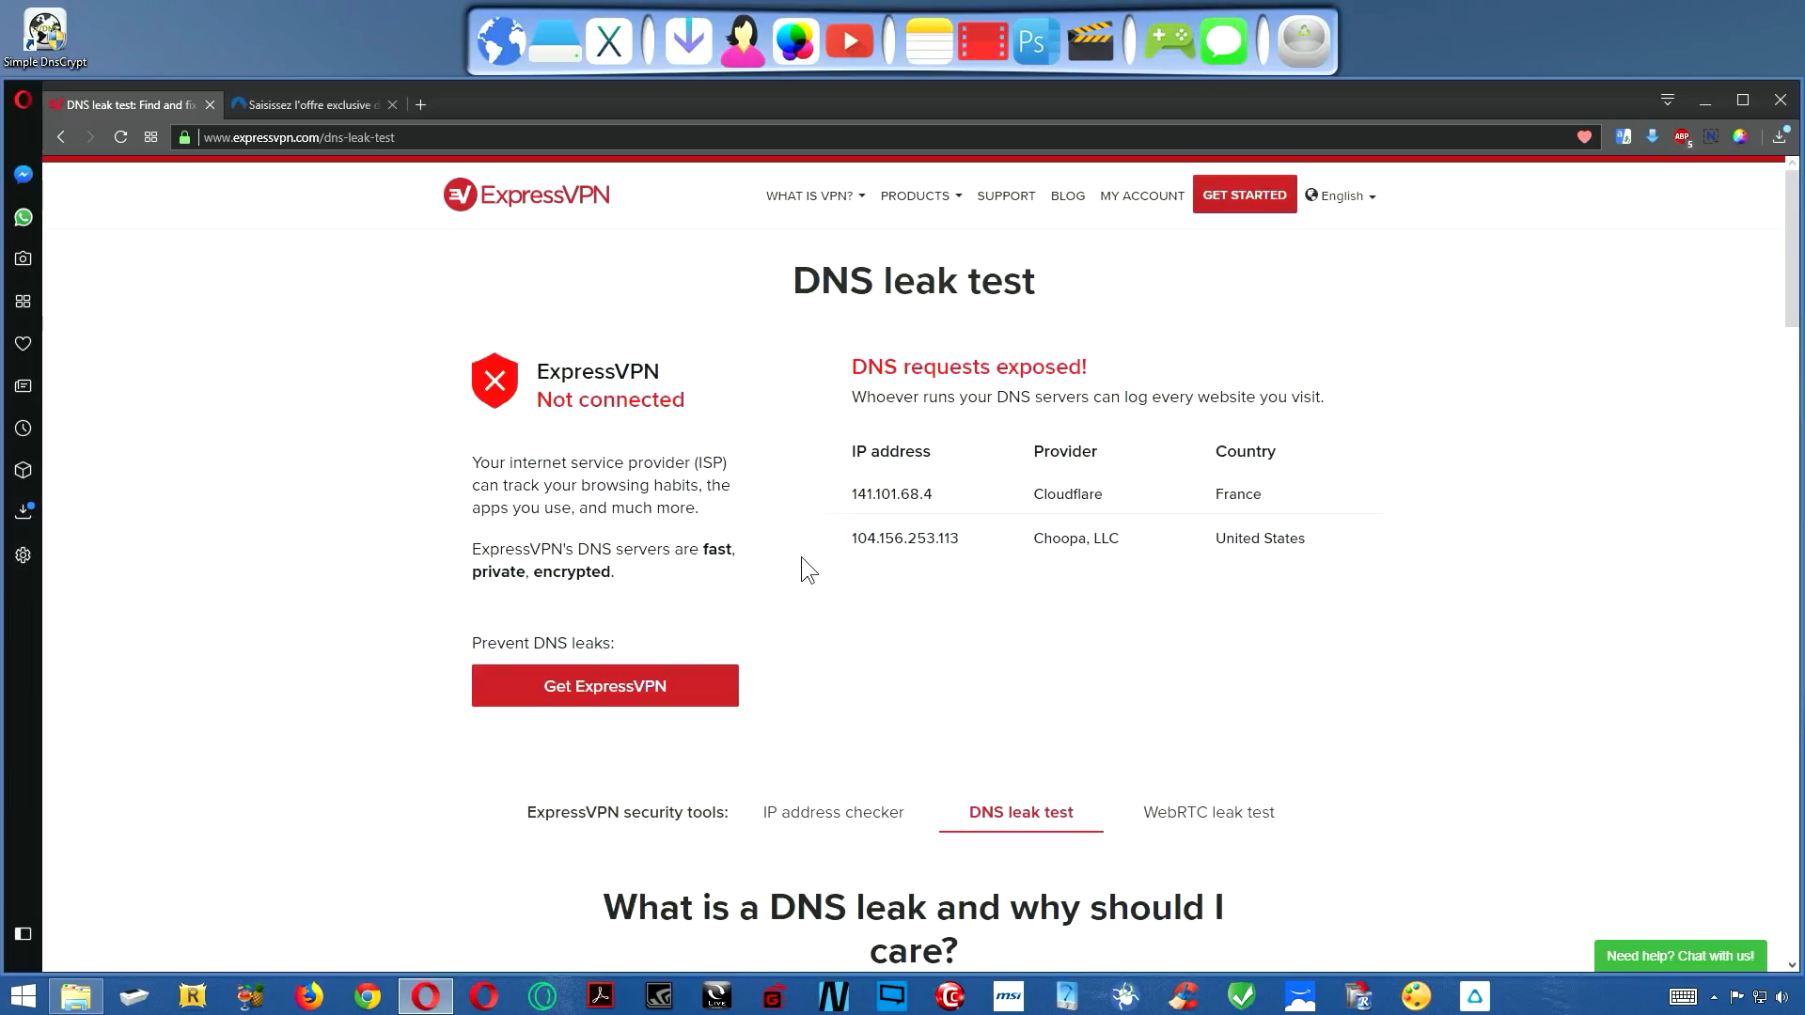
{"action": "left_click", "coordinate": [303, 105]}
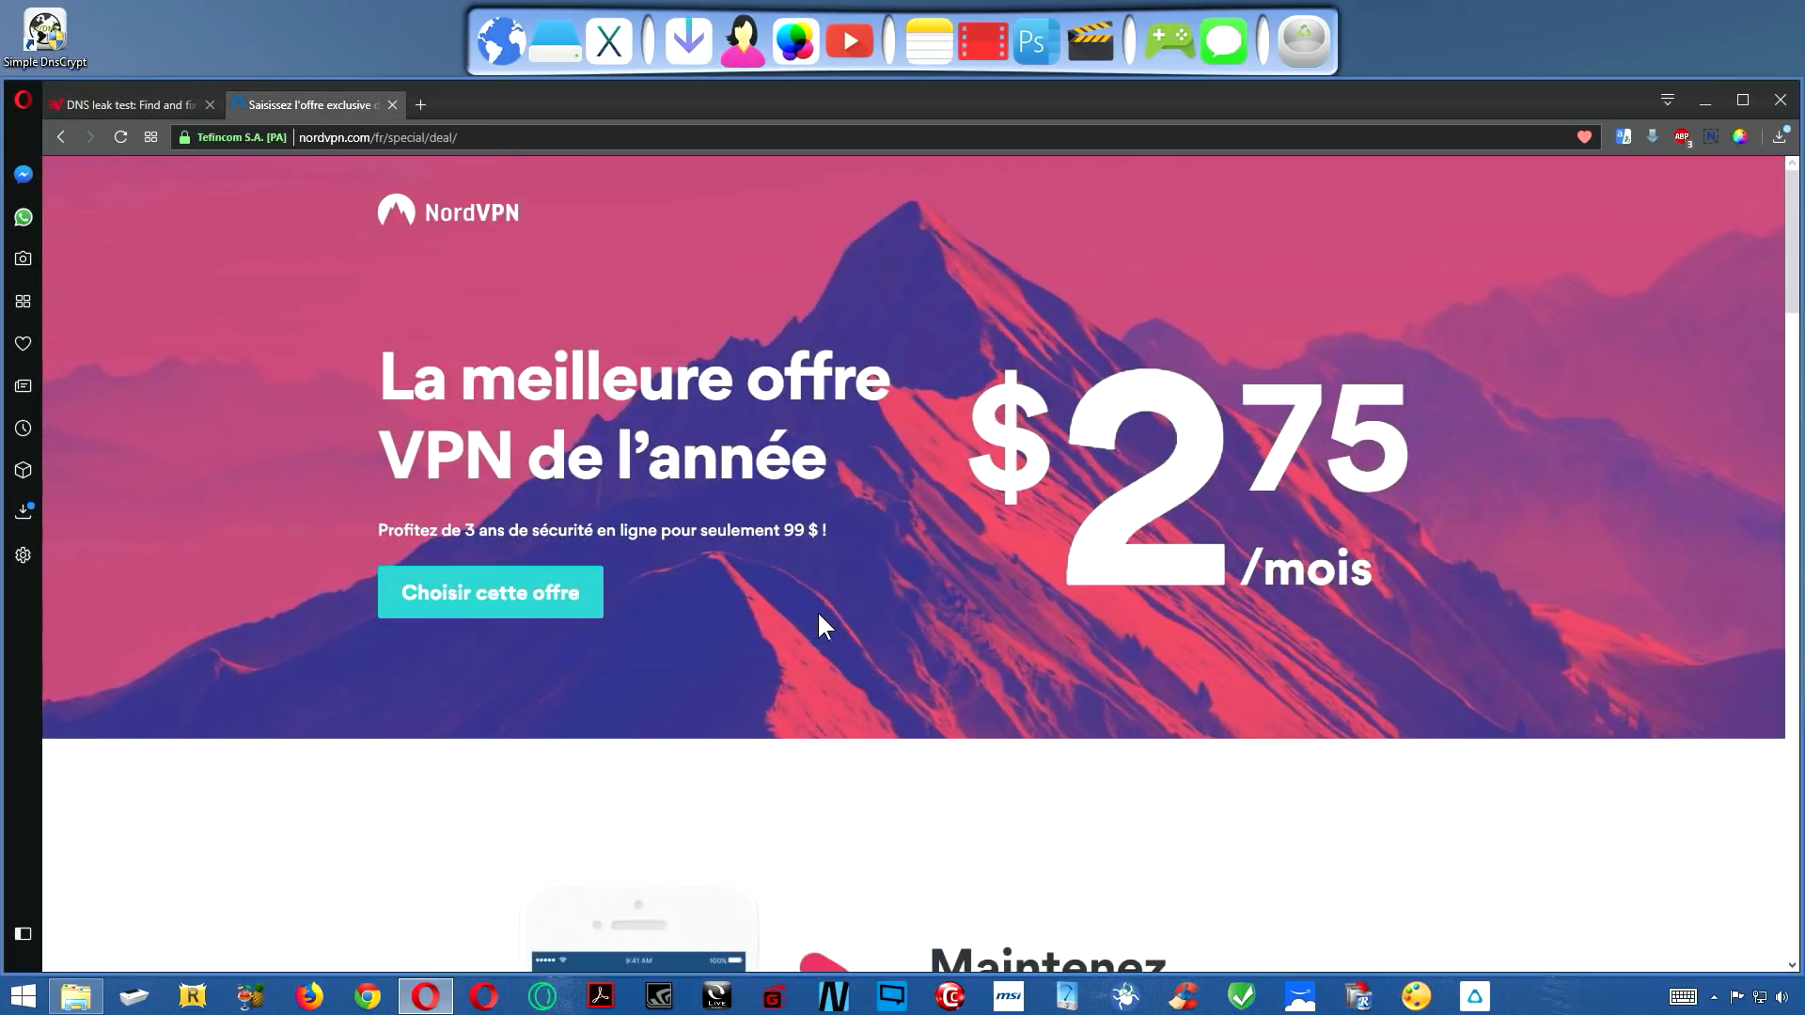